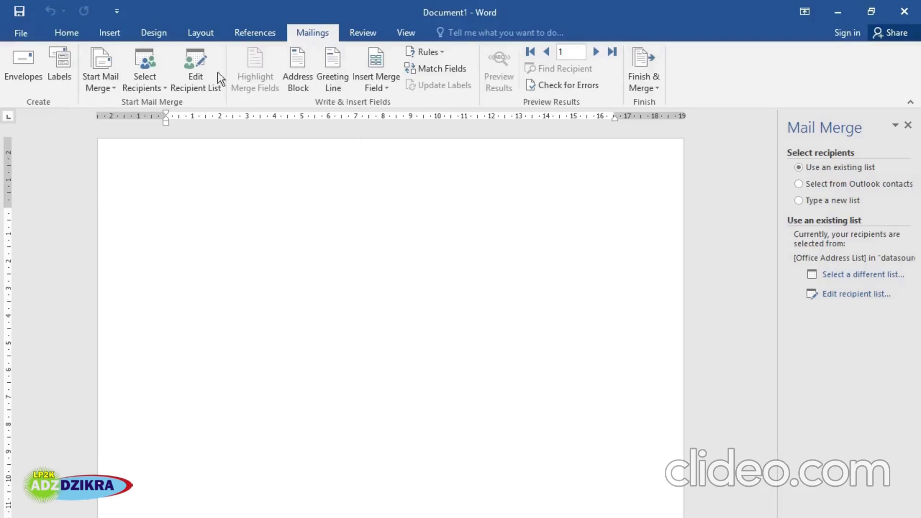
- Open the Select Recipients dropdown on the Mailings tab to see the recipient-list options
click(162, 84)
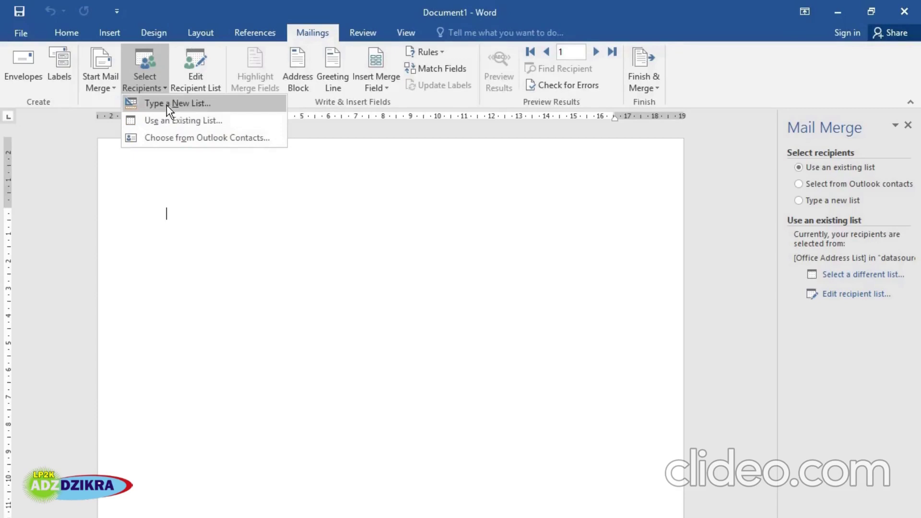
- Start a new address list: first entry with title Bapak, the recipient's name, company Toko Hijrah
click(169, 111)
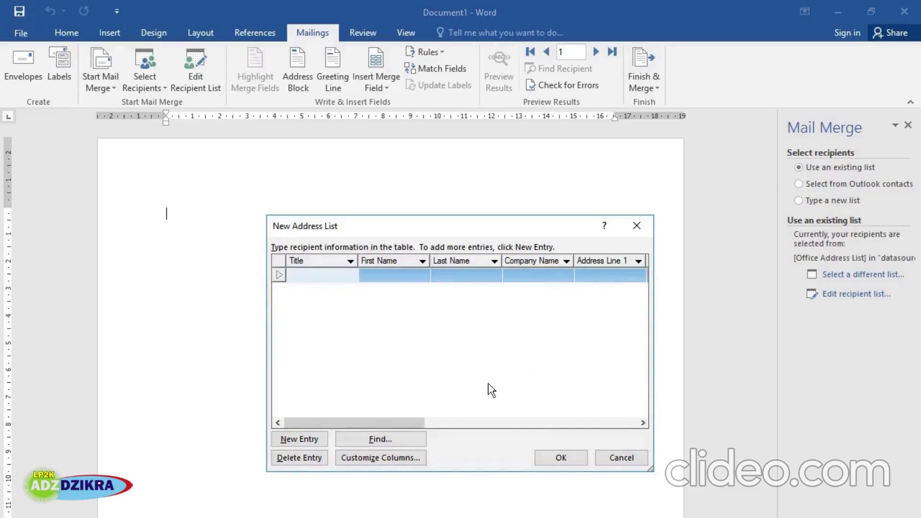
mouse_move(413, 424)
mouse_down()
mouse_move(501, 425)
mouse_move(384, 423)
mouse_up()
text(Ba)
text(pak)
click(384, 273)
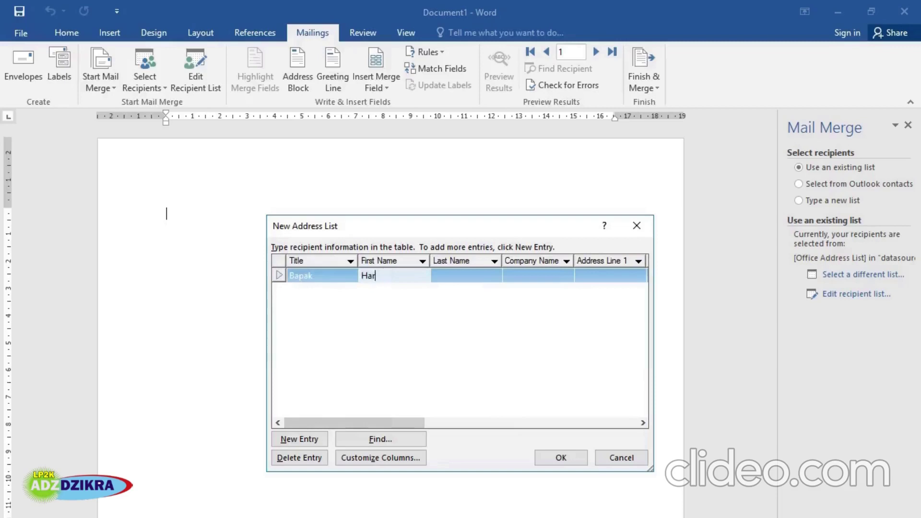
click(465, 277)
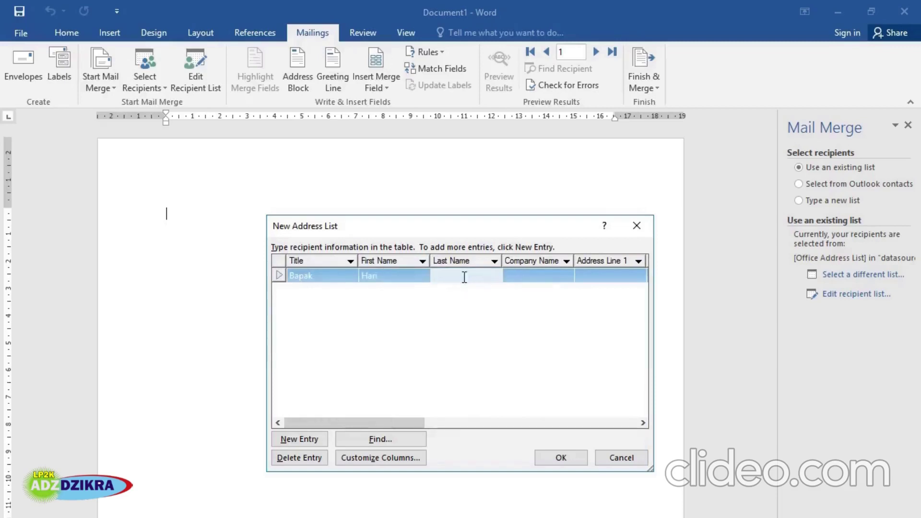
click(549, 274)
text(Tok)
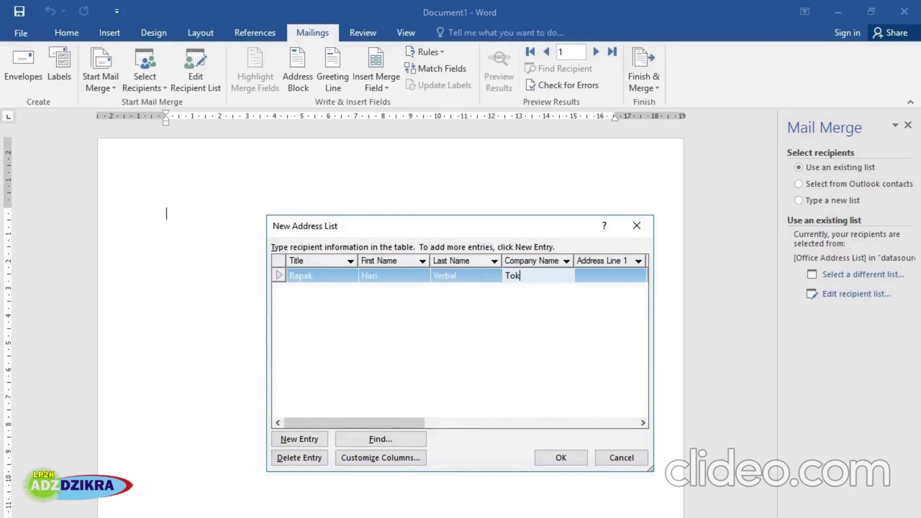
text(o Hijra)
text(h)
- Fill in the first entry's street address and city Blora
click(613, 274)
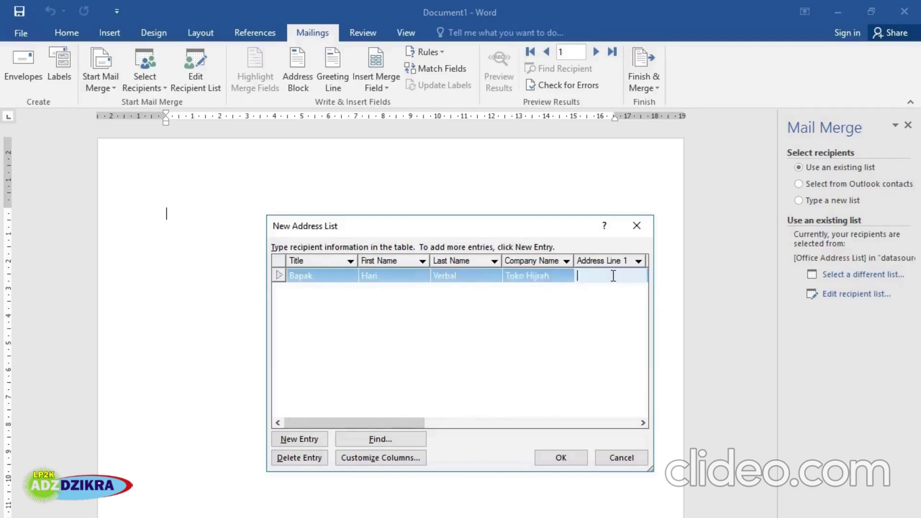
text(JL)
text(> K)
key(BackSpace)
key(BackSpace)
key(BackSpace)
key(BackSpace)
text(.)
text( Keta)
text(ngar K)
text(arangjat)
click(642, 423)
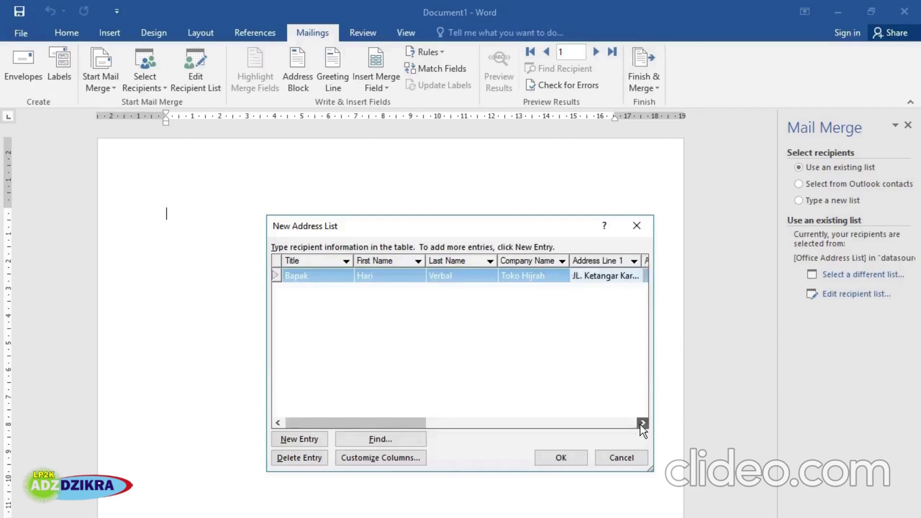
click(643, 423)
drag(393, 427, 485, 429)
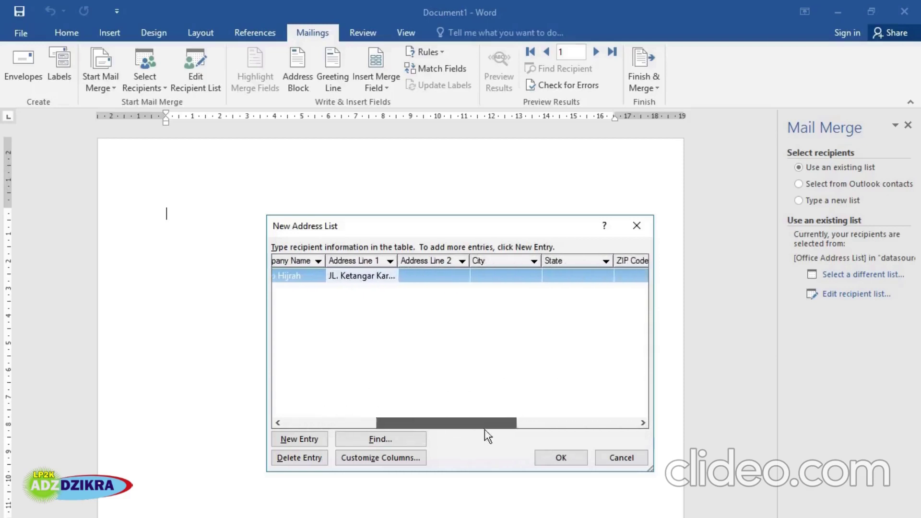
click(500, 276)
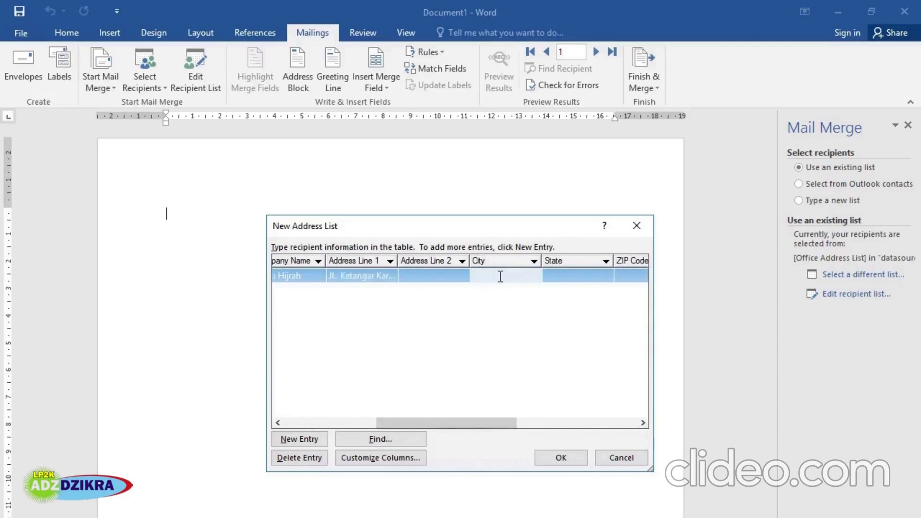
text(Blora)
drag(422, 420, 318, 425)
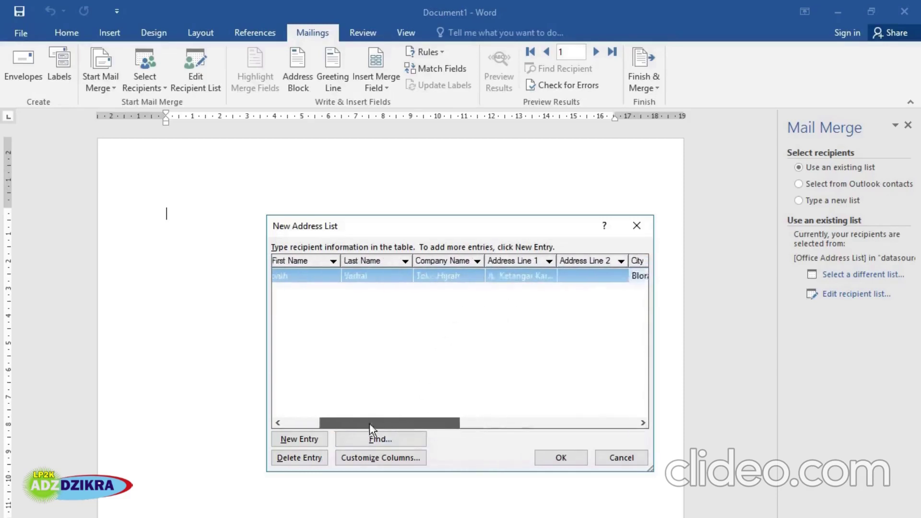
- Add a second entry with title Bapak, the recipient's name and company Toko Mulia
click(299, 439)
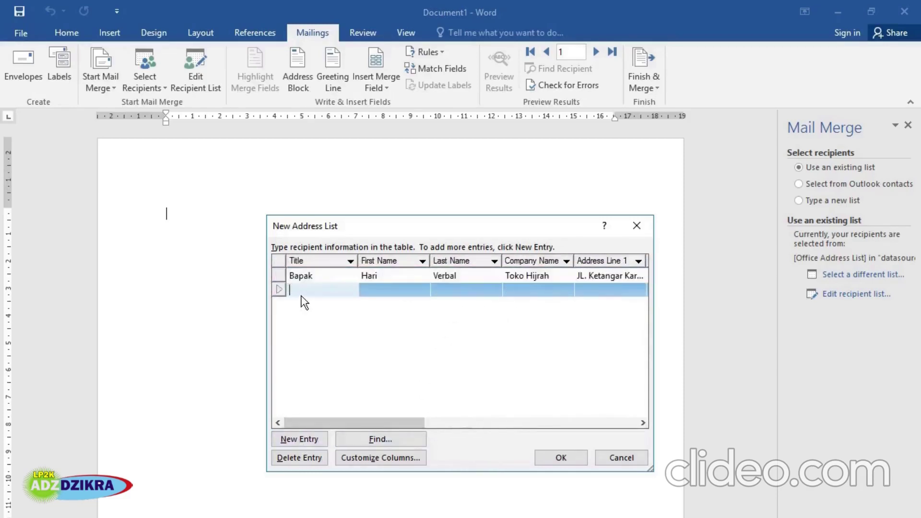
text(Bapak)
click(414, 288)
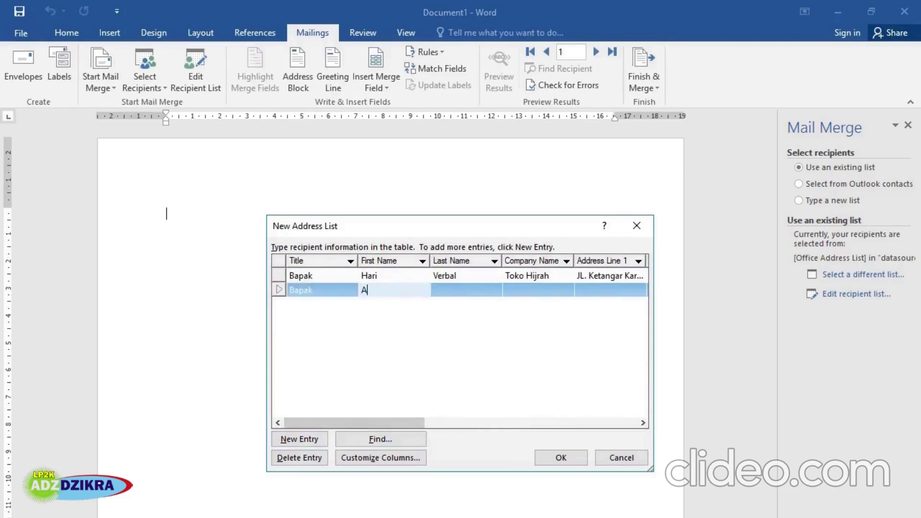
click(448, 288)
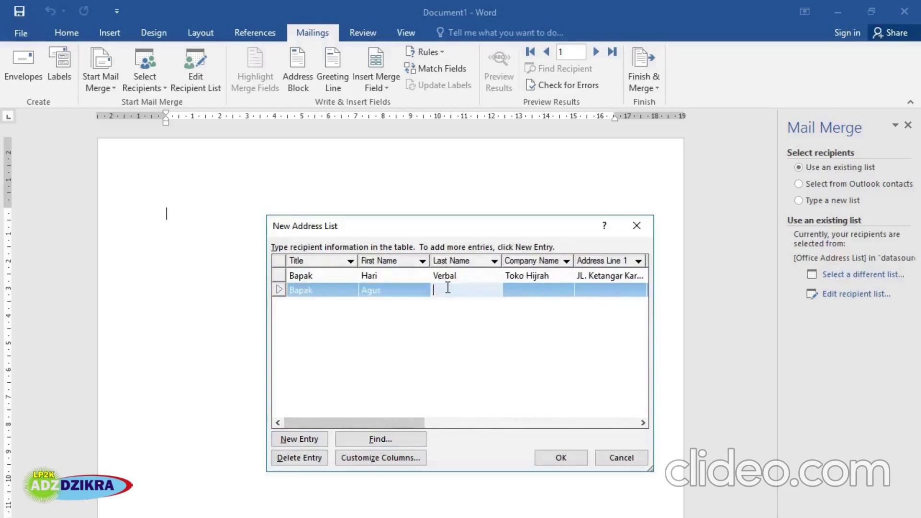
click(508, 290)
text(T)
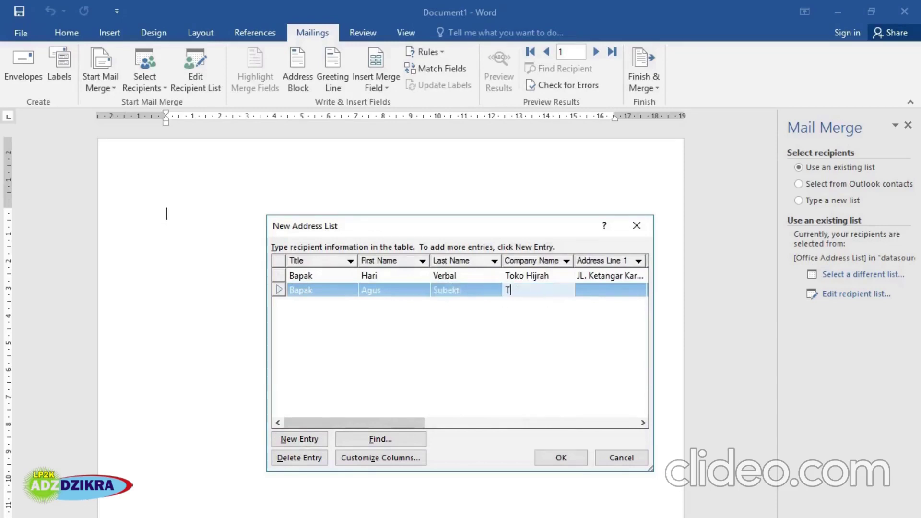
text(oko Mulia)
- Enter the second entry's street address and city Blora, then add a blank third row
click(595, 290)
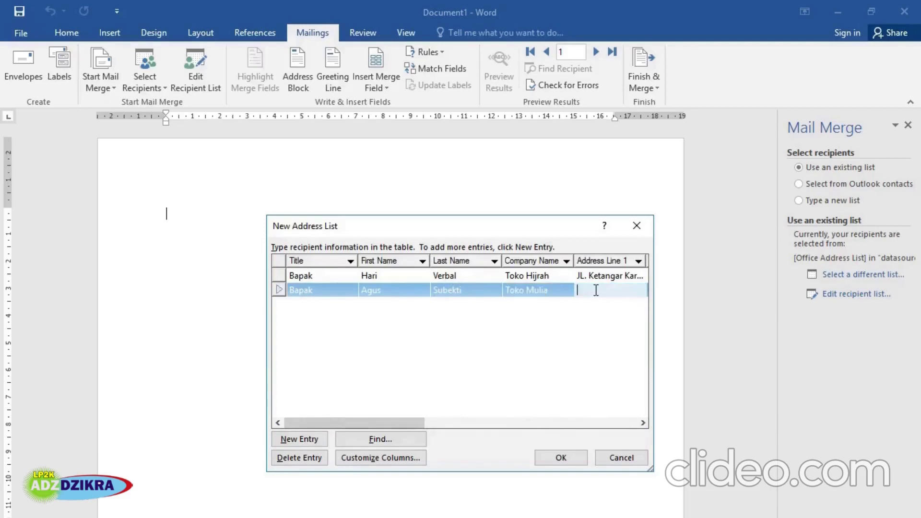
text(J)
text(L. Pe)
text(muda)
drag(409, 423, 503, 424)
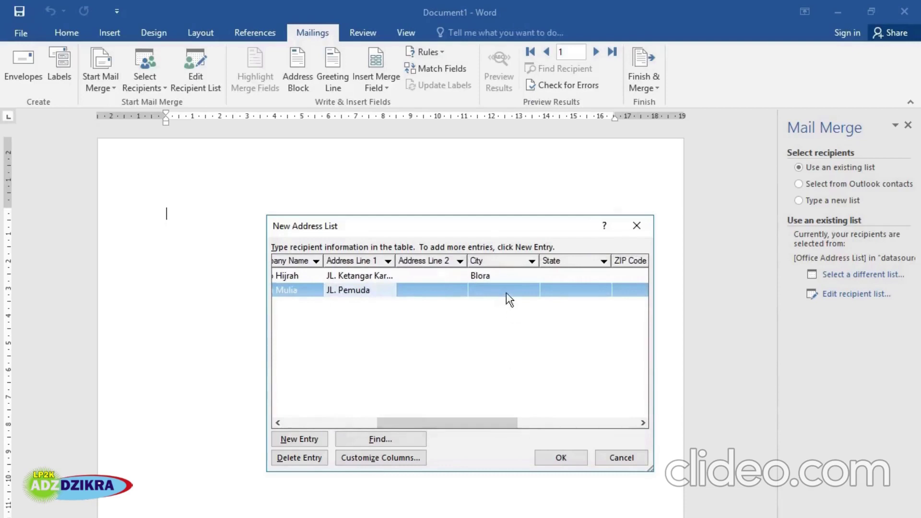
click(507, 293)
text(Blora)
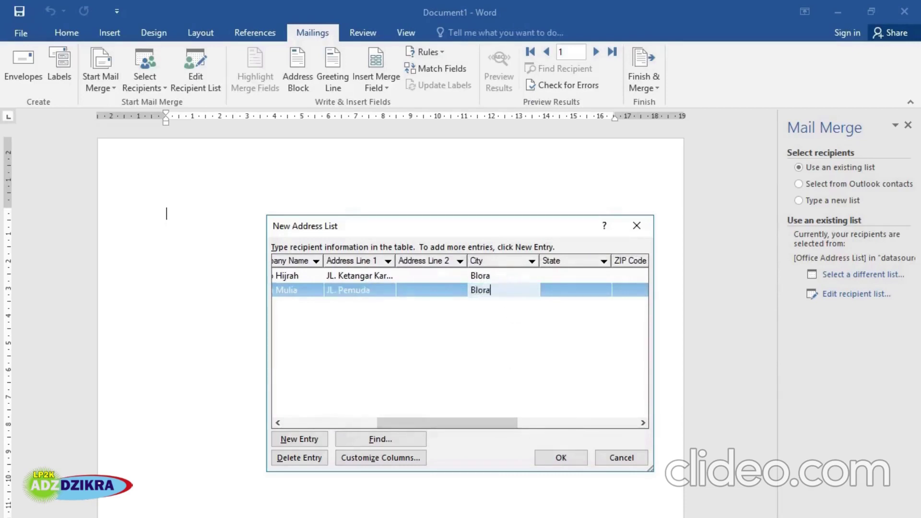
drag(485, 422, 401, 427)
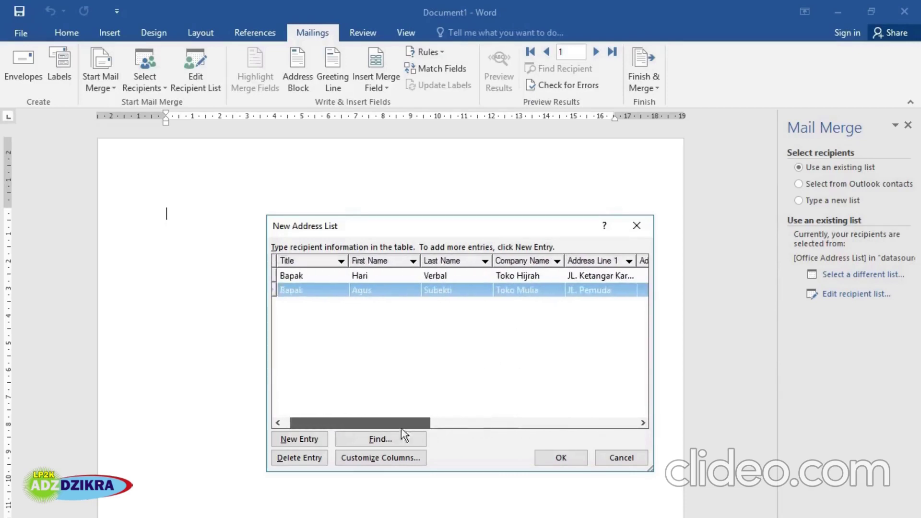
click(318, 439)
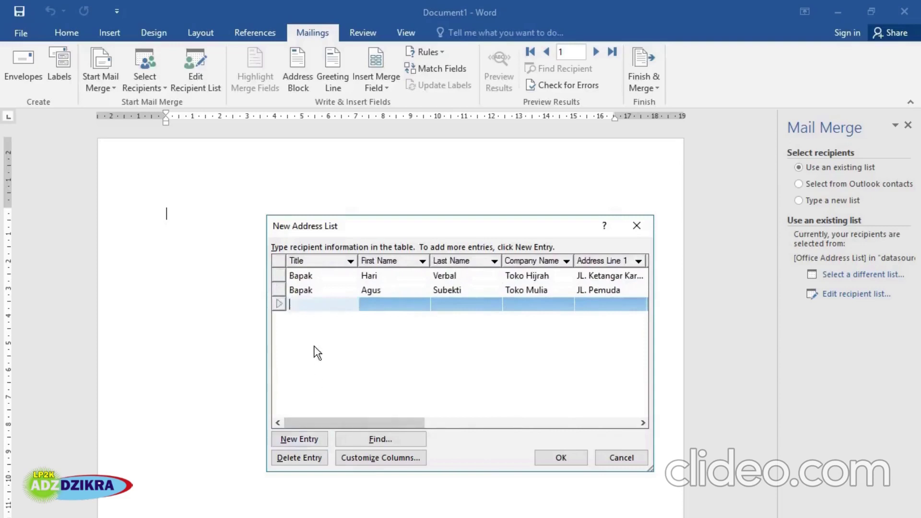
- Fill the third entry with title Bapak, the recipient's name and company Toko Murah
text(Bapak)
click(397, 305)
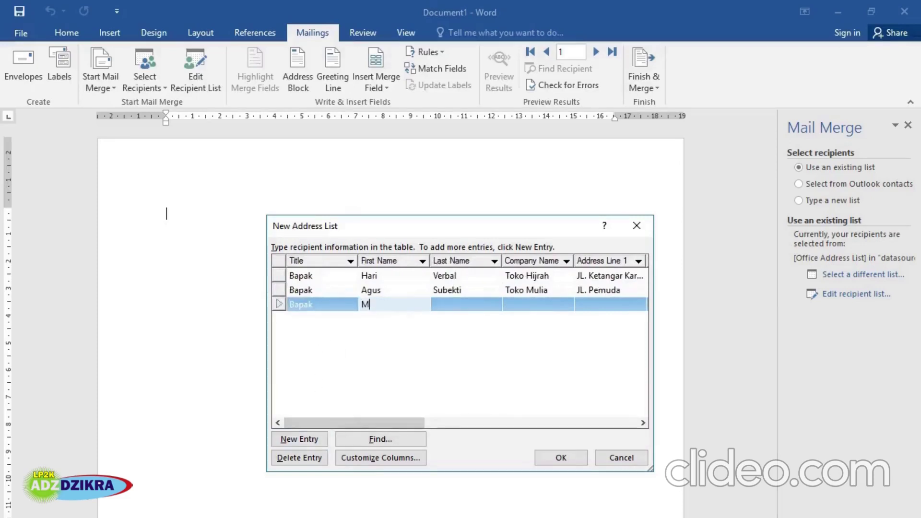
click(470, 305)
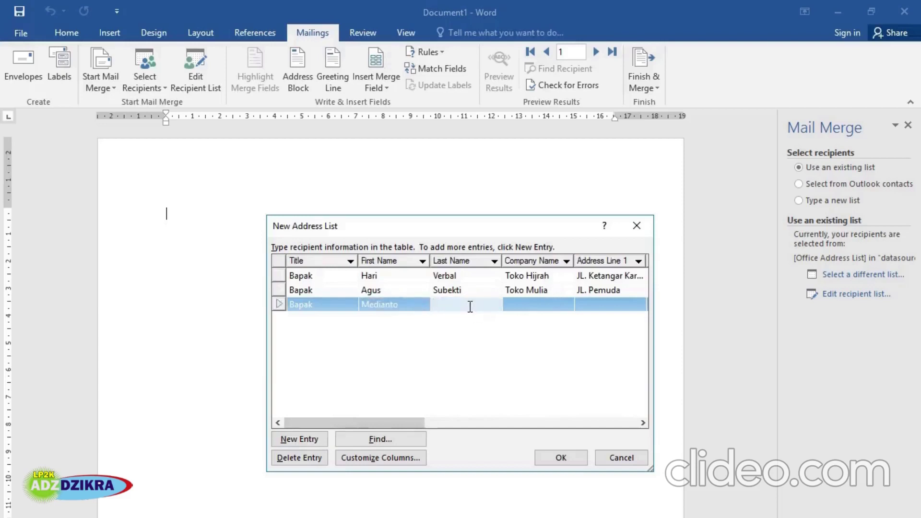
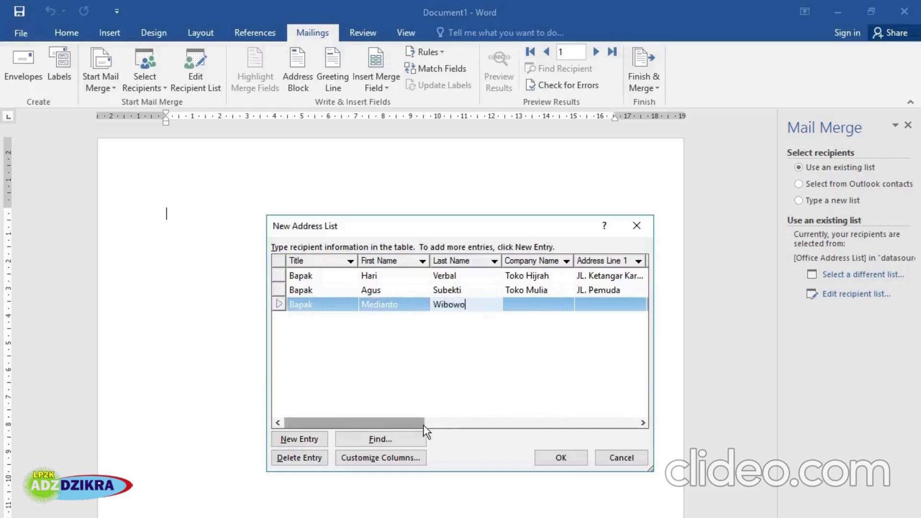
drag(421, 424, 483, 424)
click(387, 301)
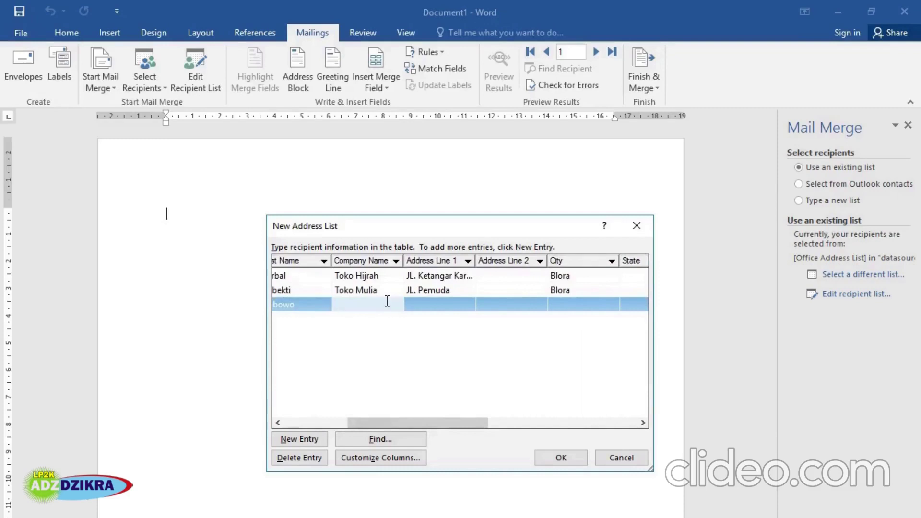
text(Toko )
text(Mu)
text(rah)
- Enter the third entry's street address and city Blora, then add a blank fourth row
click(425, 304)
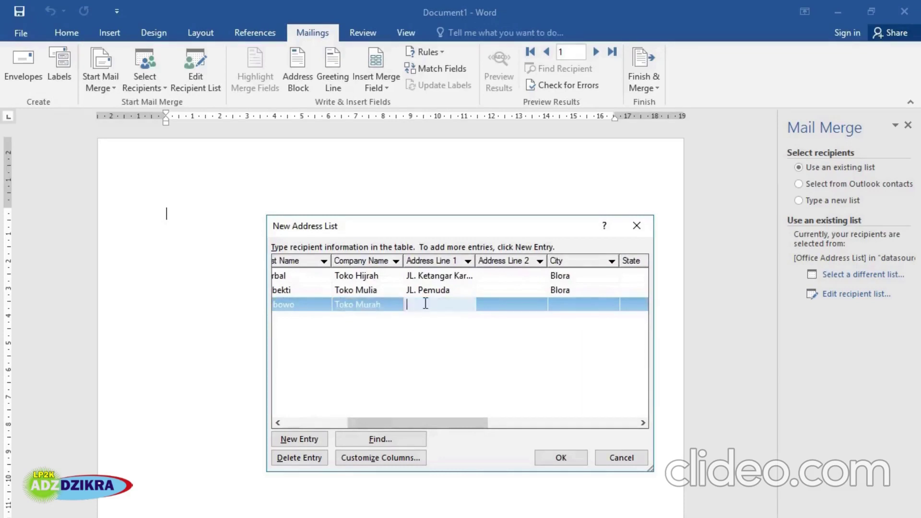
click(560, 305)
text(B)
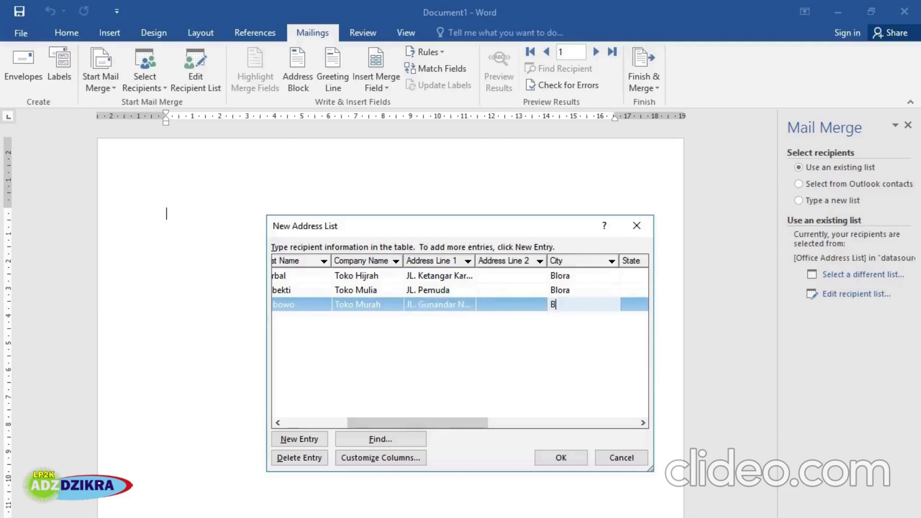
text(lora)
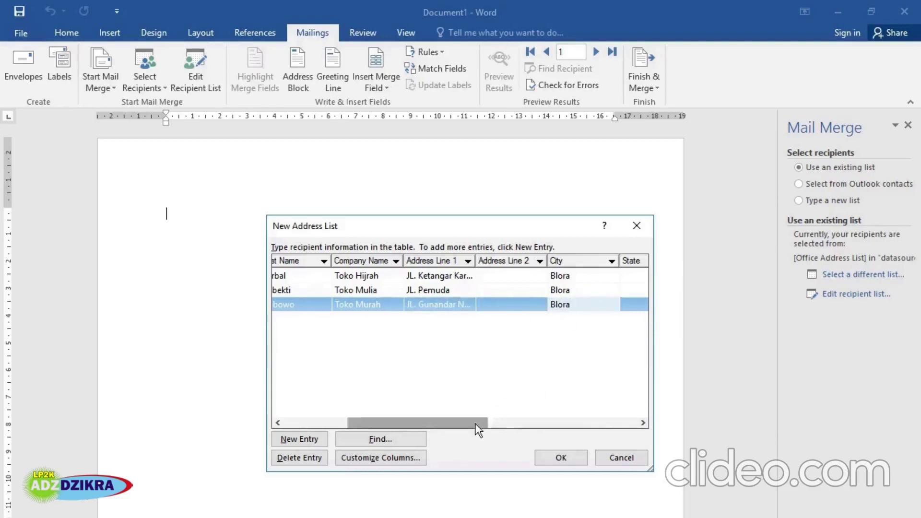
drag(475, 423, 365, 418)
click(311, 439)
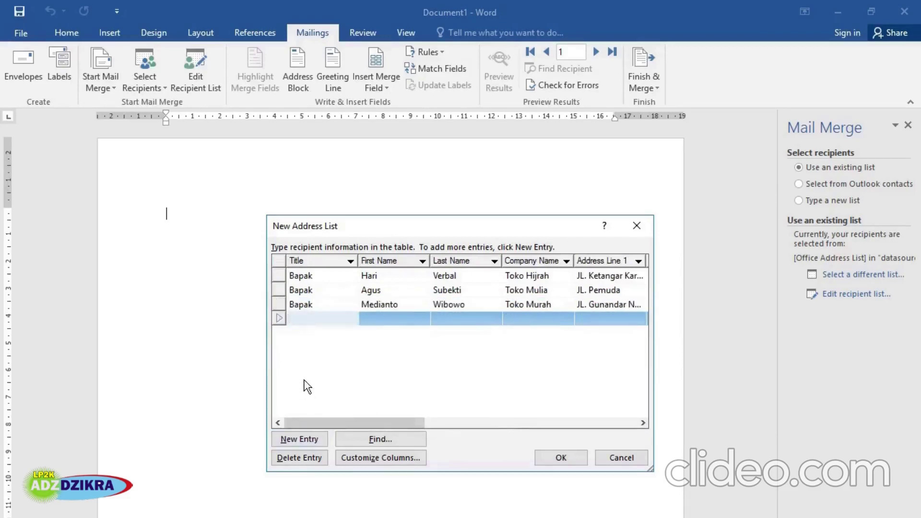
- Enter title Bapak and the fourth recipient's capitalised first and last name
text(Bapak)
click(411, 321)
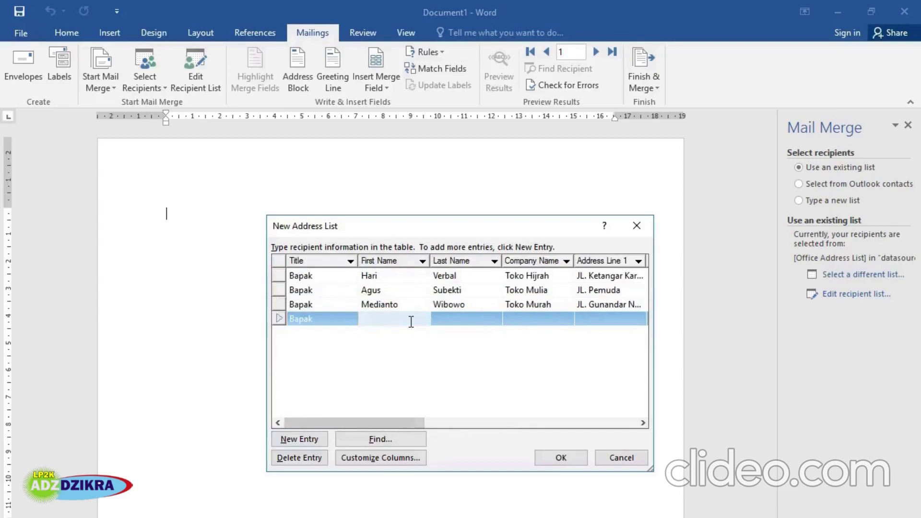
click(366, 318)
key(BackSpace)
text(A)
click(458, 318)
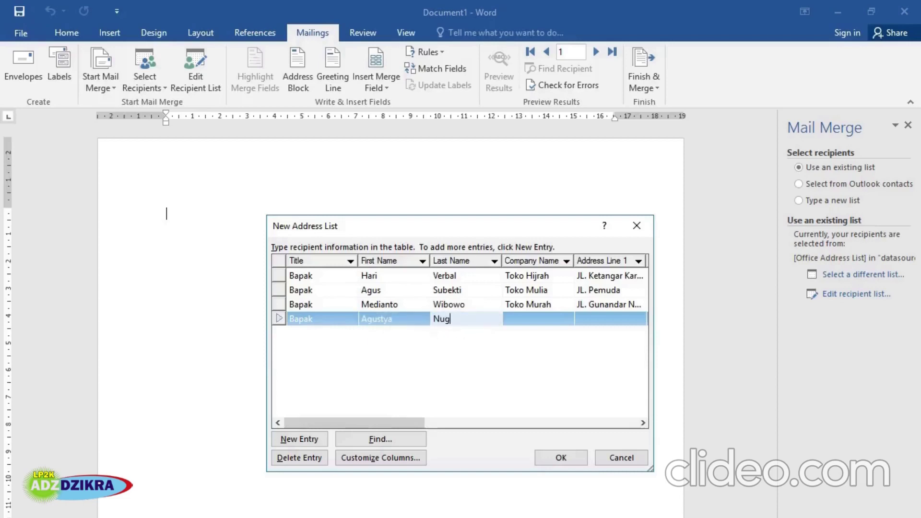
- Give the fourth entry company Toko Cahaya, its street address and city Blora
click(516, 318)
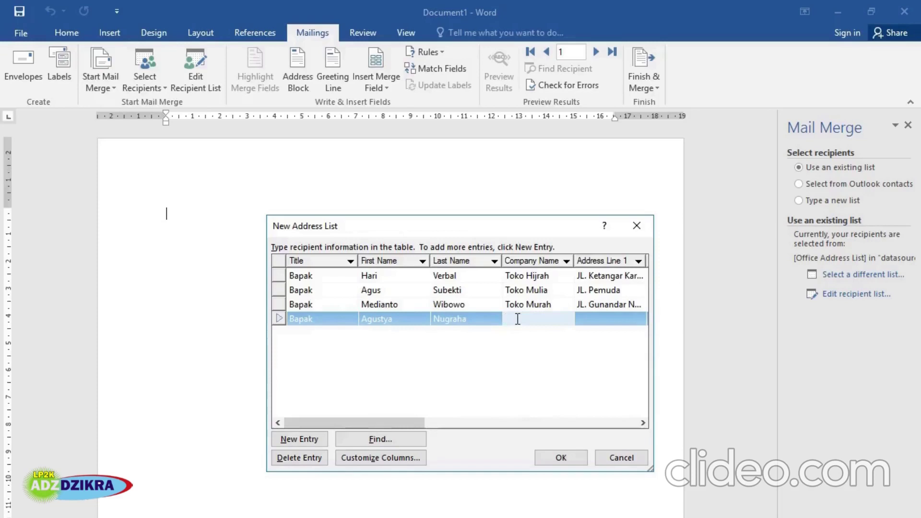
text(Toko )
text(Cahaya)
click(587, 320)
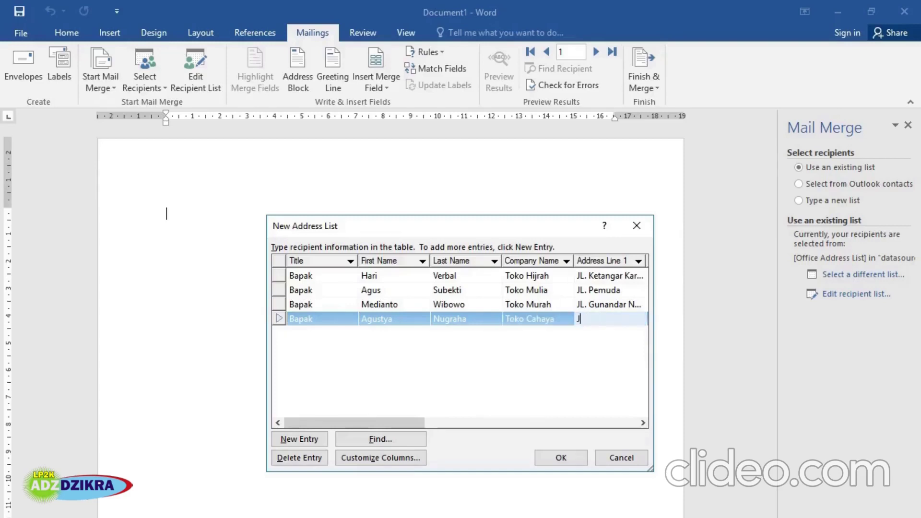
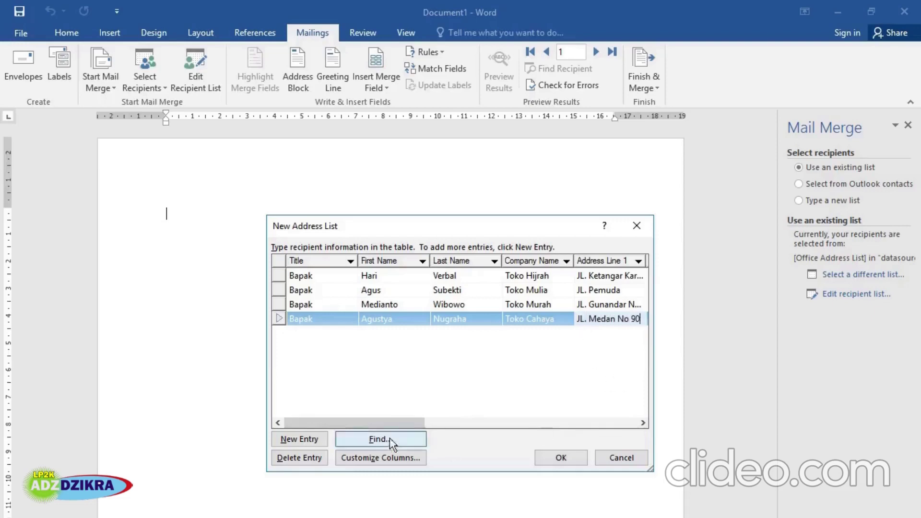
drag(388, 423, 456, 427)
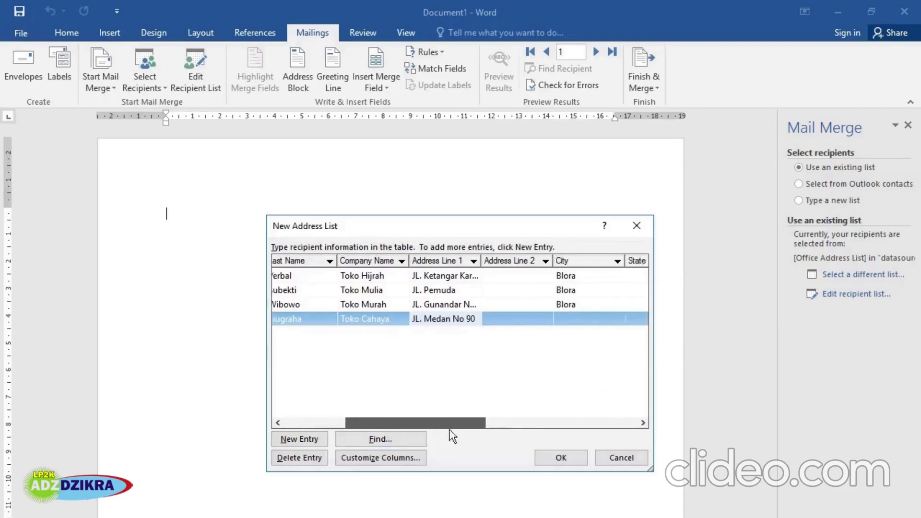
click(554, 318)
text(Blora)
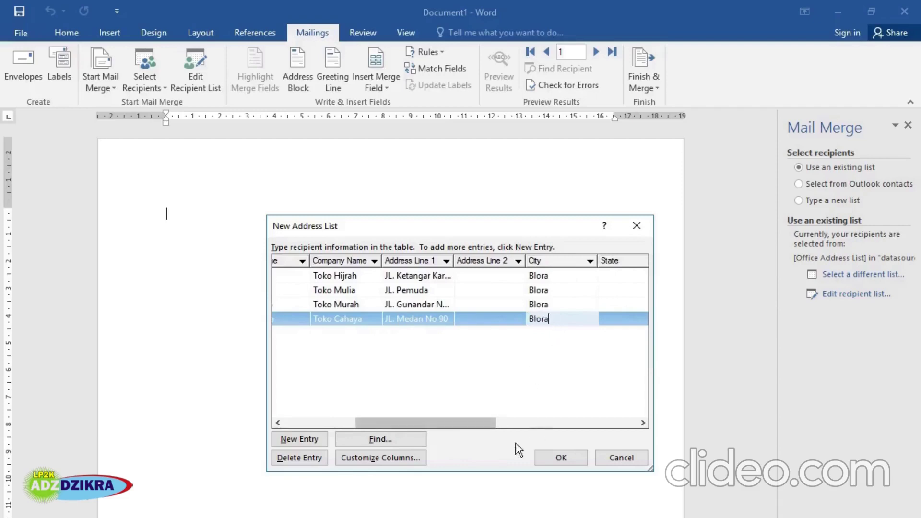
drag(487, 422, 408, 420)
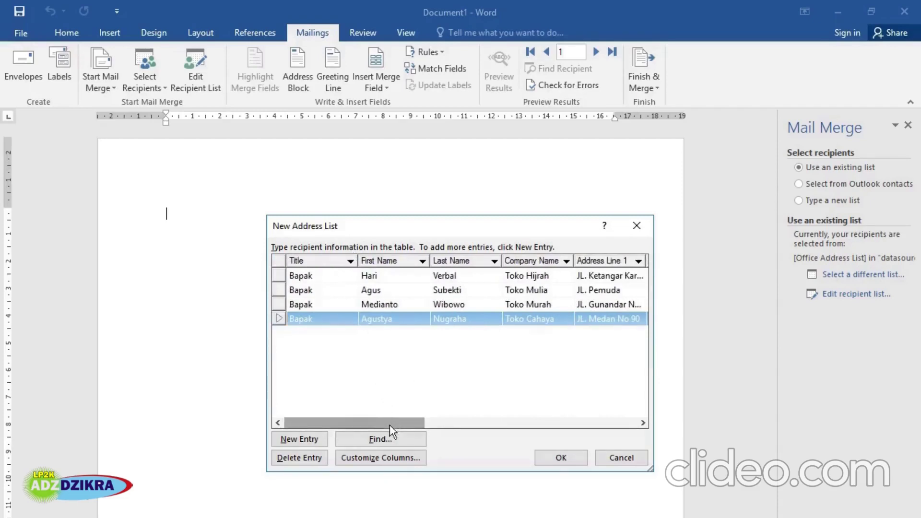
drag(389, 425, 497, 500)
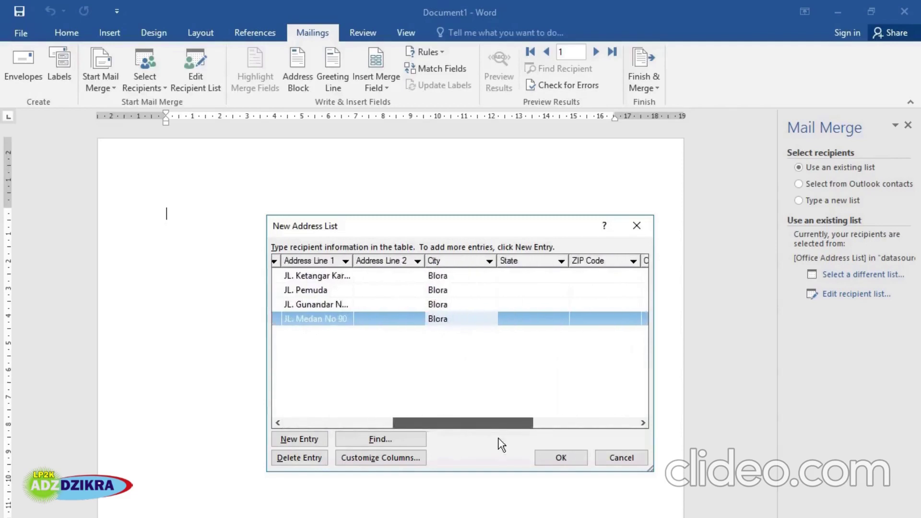
- Save the address list as datatoko in Desktop > data mailing, dismissing a Windows update notice
click(561, 458)
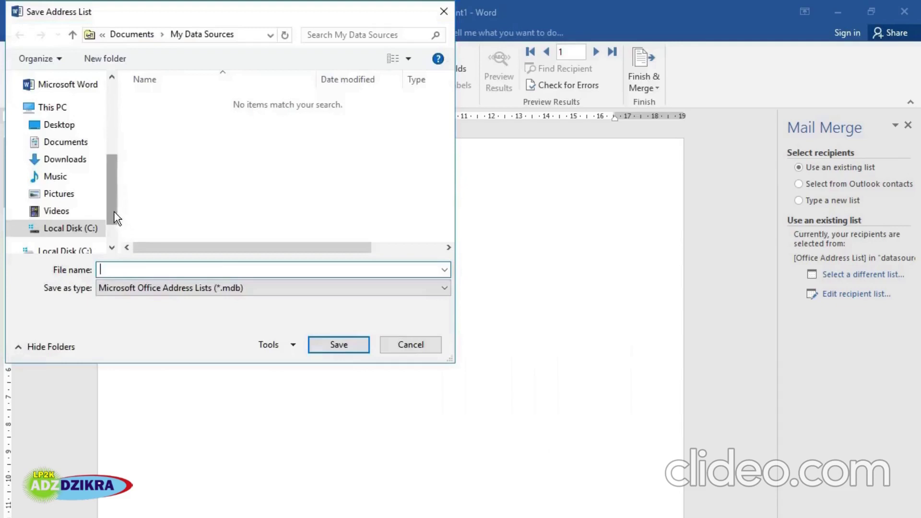
drag(114, 211, 108, 140)
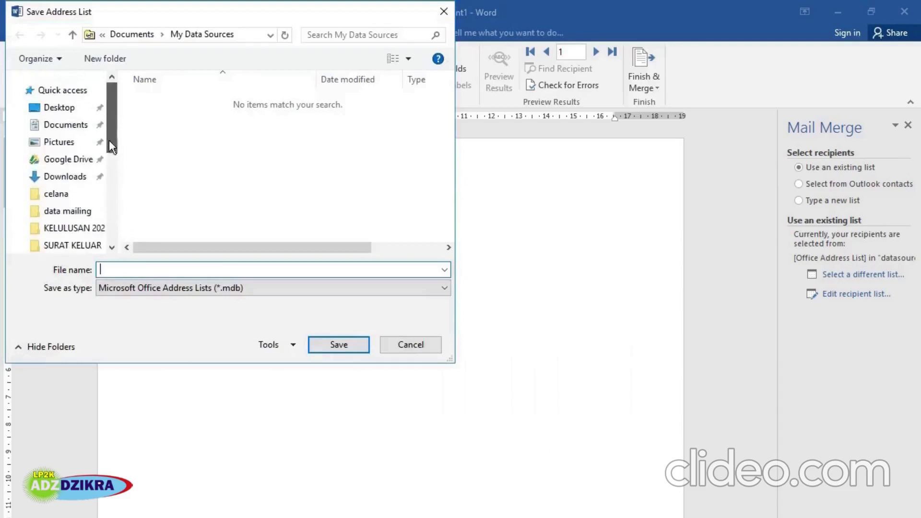
click(60, 110)
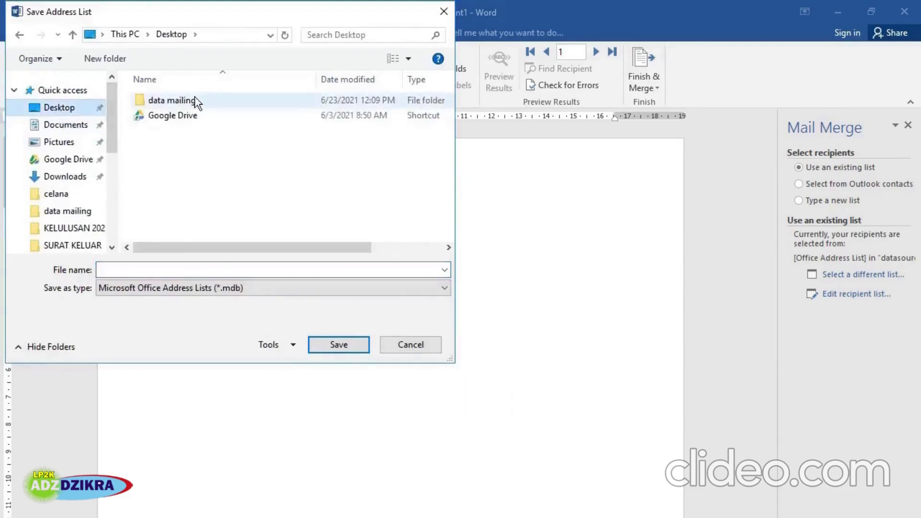
mouse_move(171, 101)
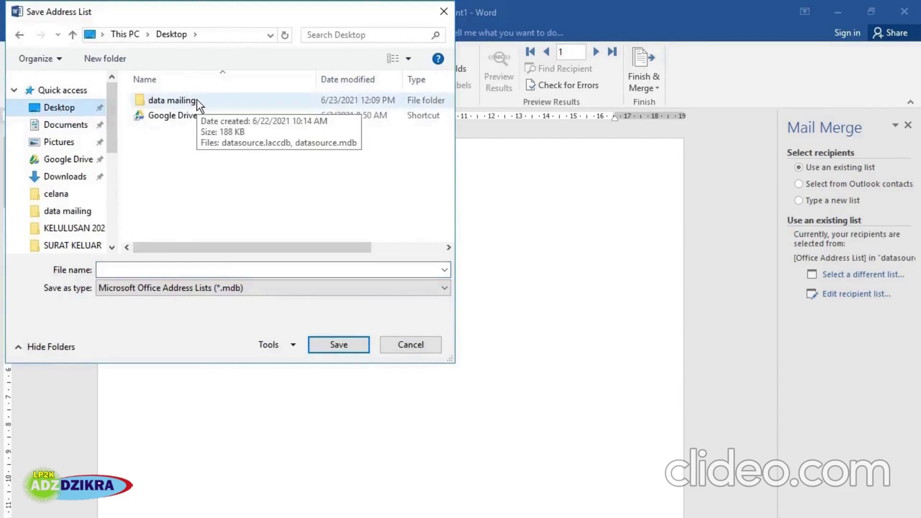
double_click(196, 102)
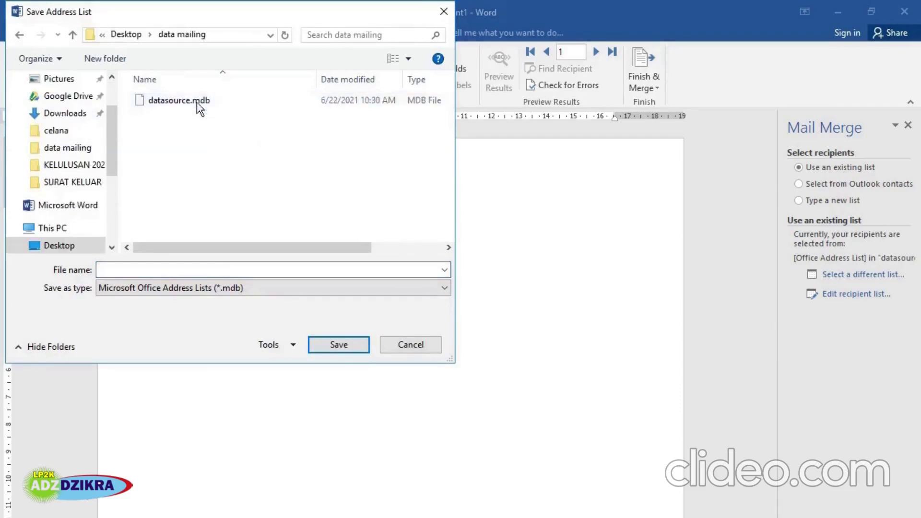
click(173, 270)
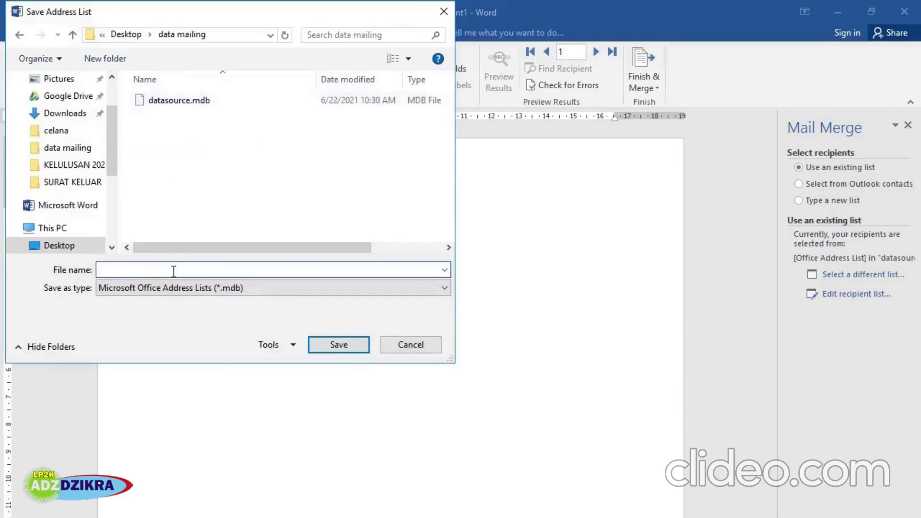
text(data)
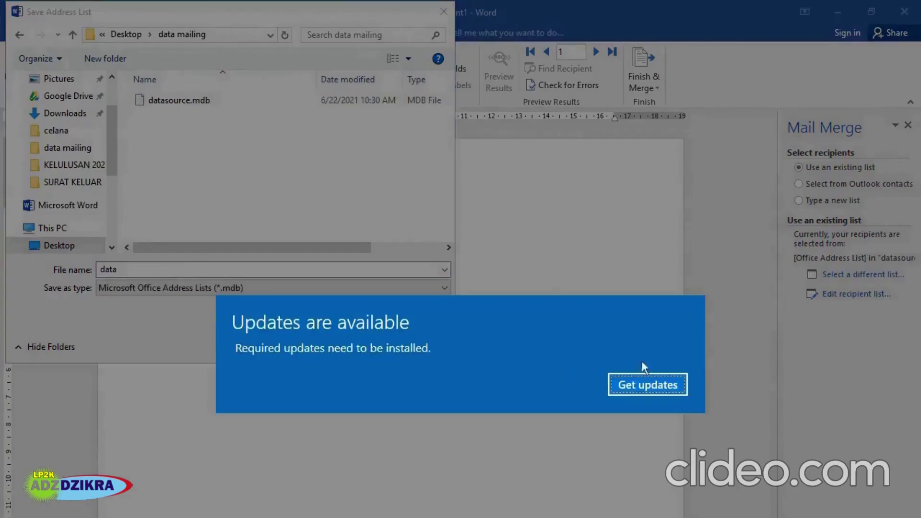
click(625, 384)
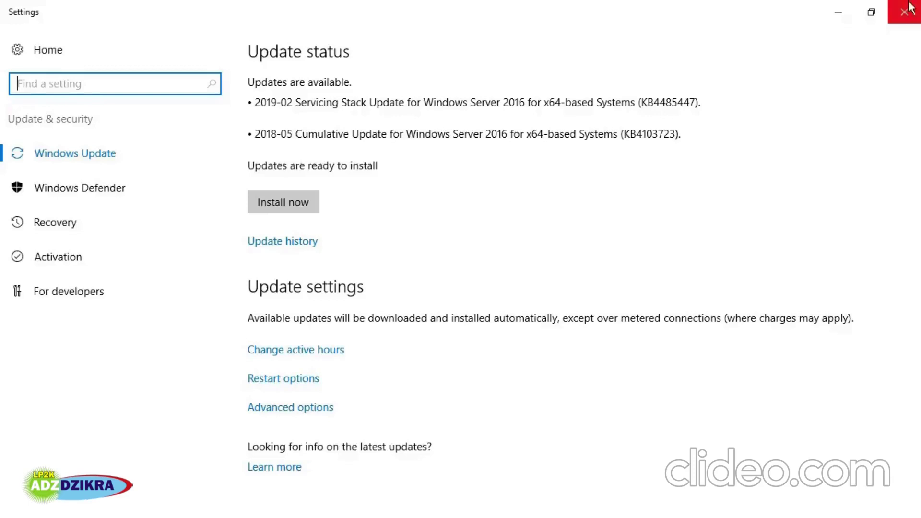
click(910, 6)
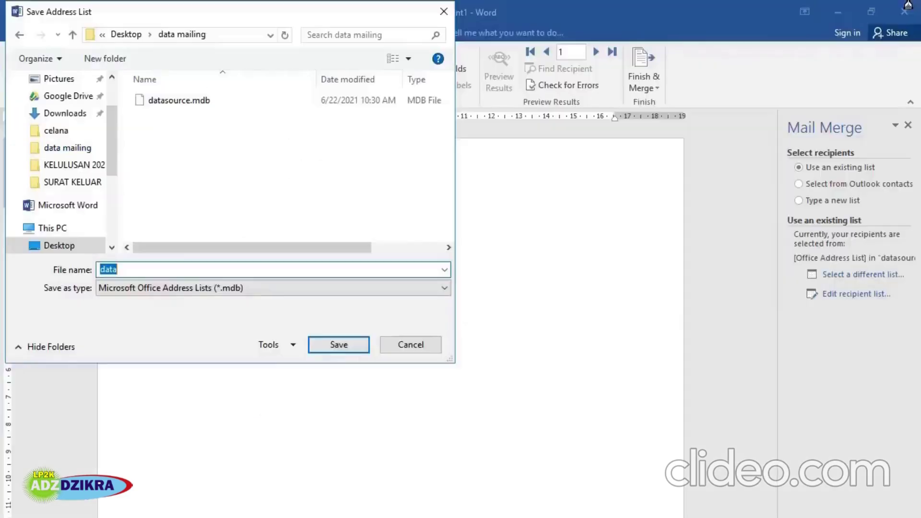
click(140, 270)
text(t)
text(oko)
click(333, 345)
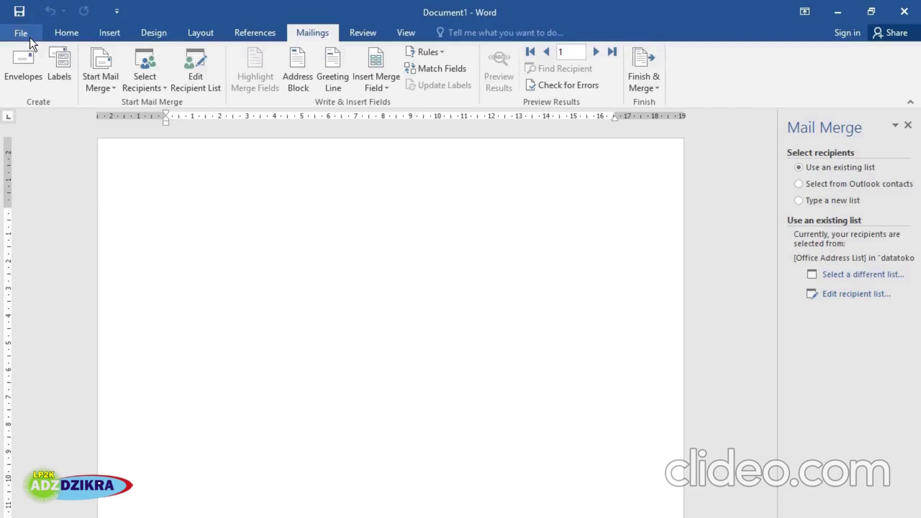
- In Page Setup, set the top and bottom margins to 1 cm
click(208, 37)
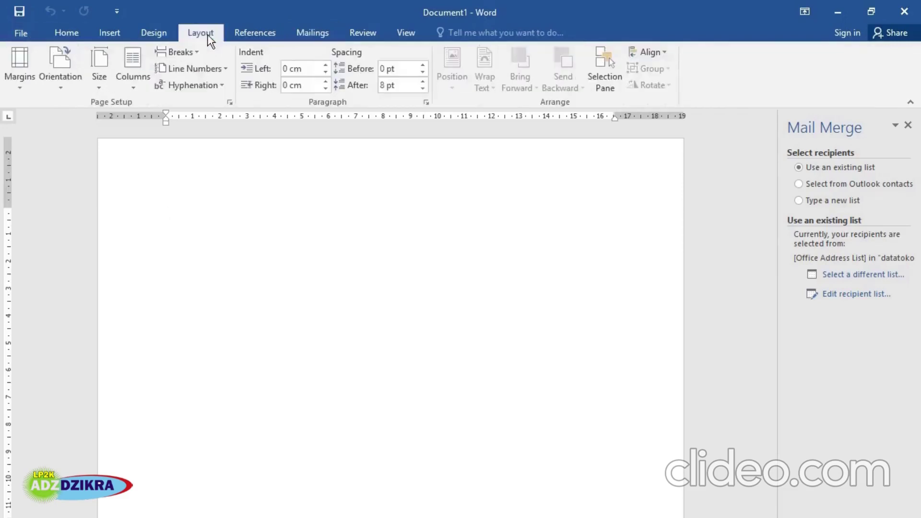
click(230, 102)
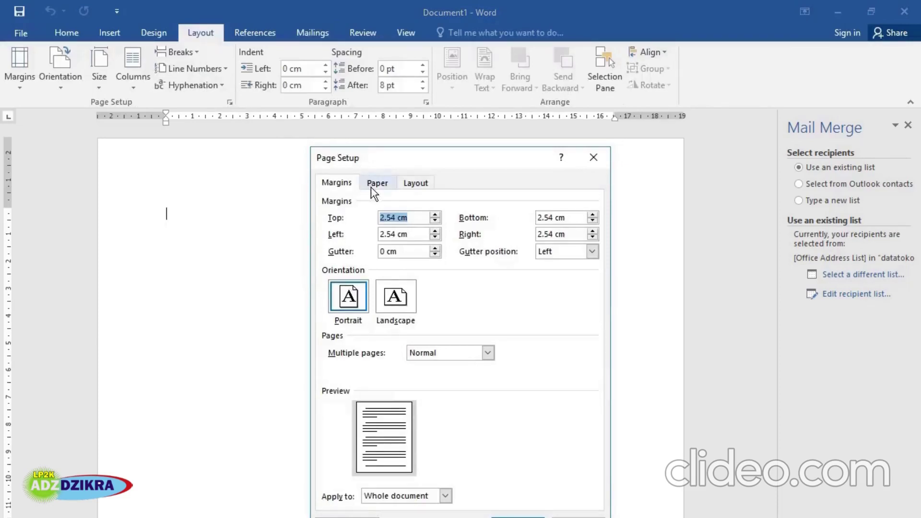
click(396, 219)
key(BackSpace)
key(BackSpace)
key(BackSpace)
key(BackSpace)
text(1)
click(554, 218)
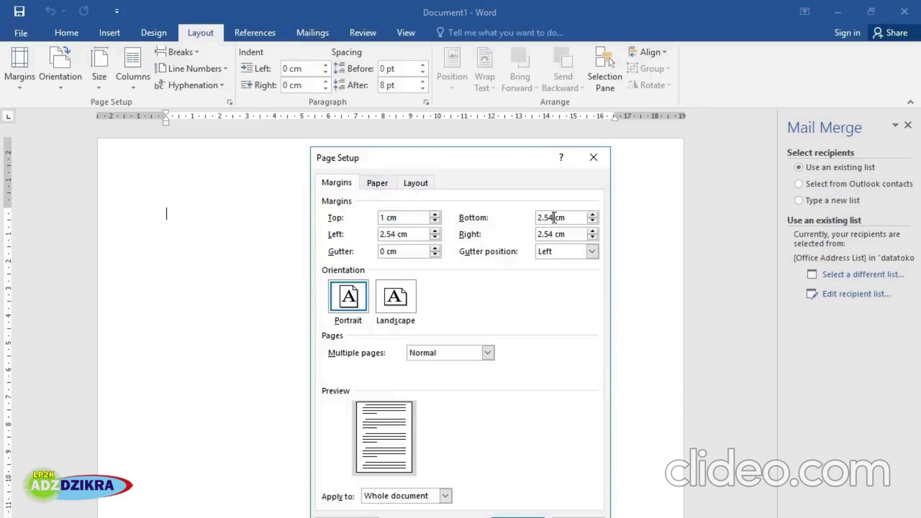
key(BackSpace)
- Set the left and right margins to 2 cm and keep portrait orientation
key(BackSpace)
key(BackSpace)
key(BackSpace)
text(1)
click(396, 234)
key(BackSpace)
key(BackSpace)
key(BackSpace)
click(556, 234)
key(BackSpace)
key(BackSpace)
key(BackSpace)
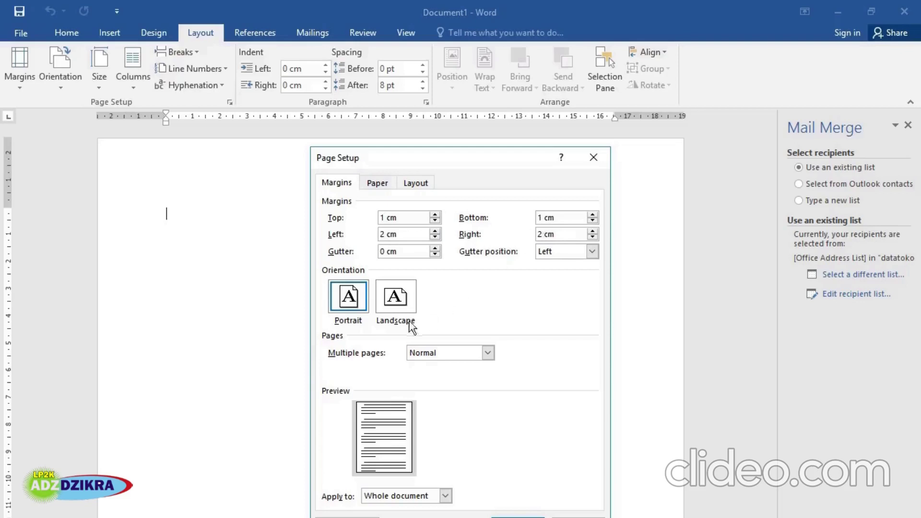
click(396, 303)
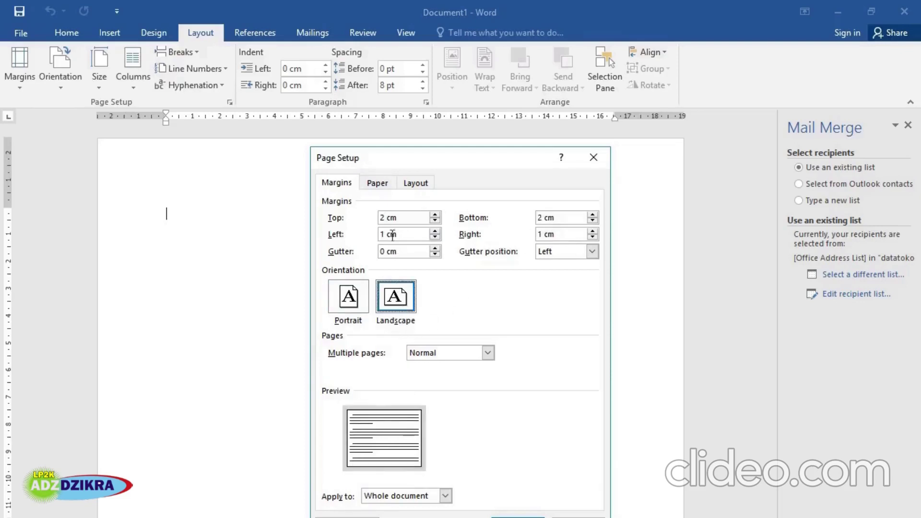
click(337, 305)
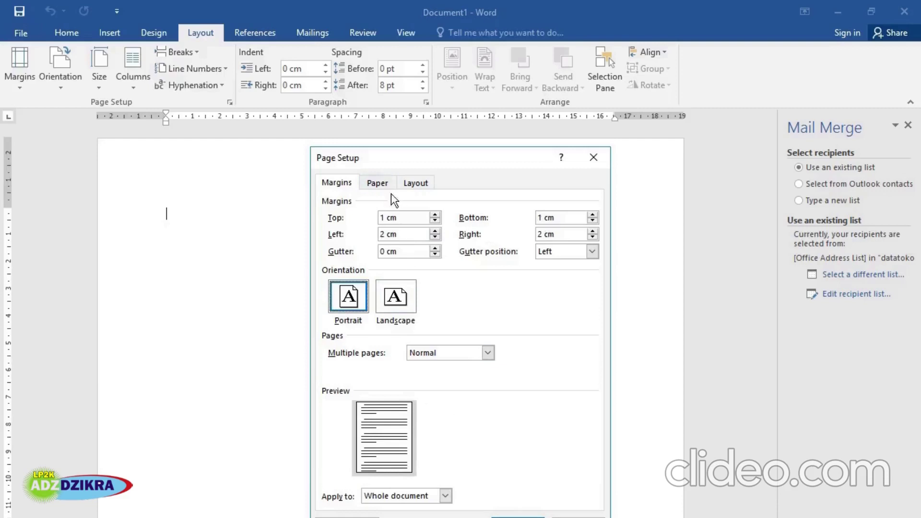
click(382, 183)
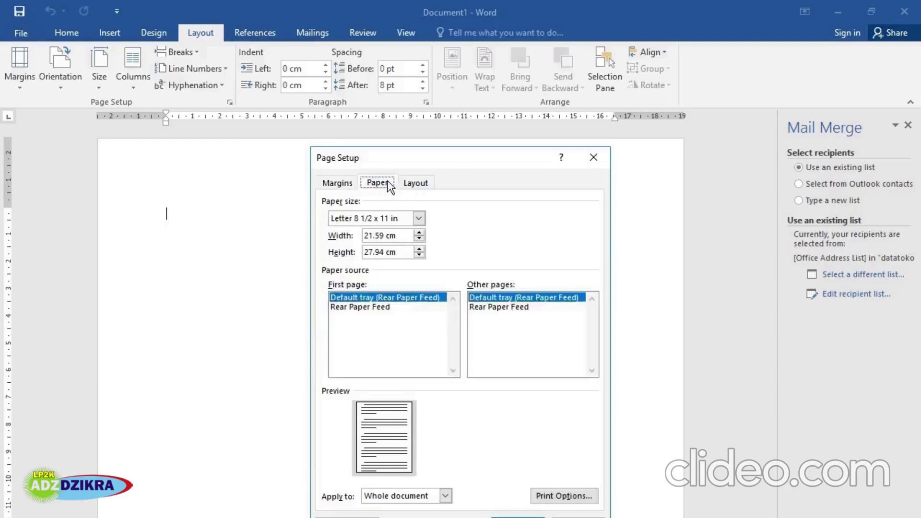
- Set a custom paper size of 24 cm wide by 11 cm high and apply it
click(385, 236)
key(BackSpace)
key(BackSpace)
key(BackSpace)
key(BackSpace)
key(BackSpace)
text(24)
click(384, 253)
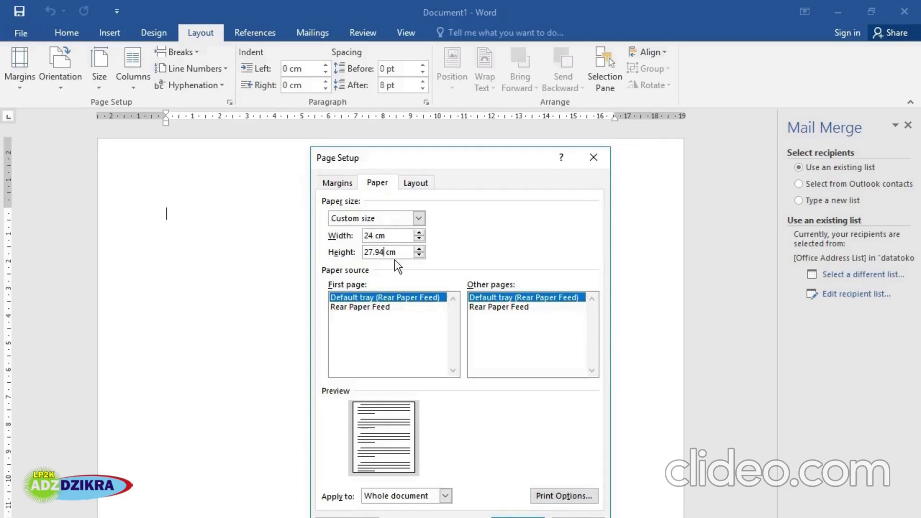
key(BackSpace)
key(BackSpace)
key(BackSpace)
key(BackSpace)
key(BackSpace)
text(11)
key(Return)
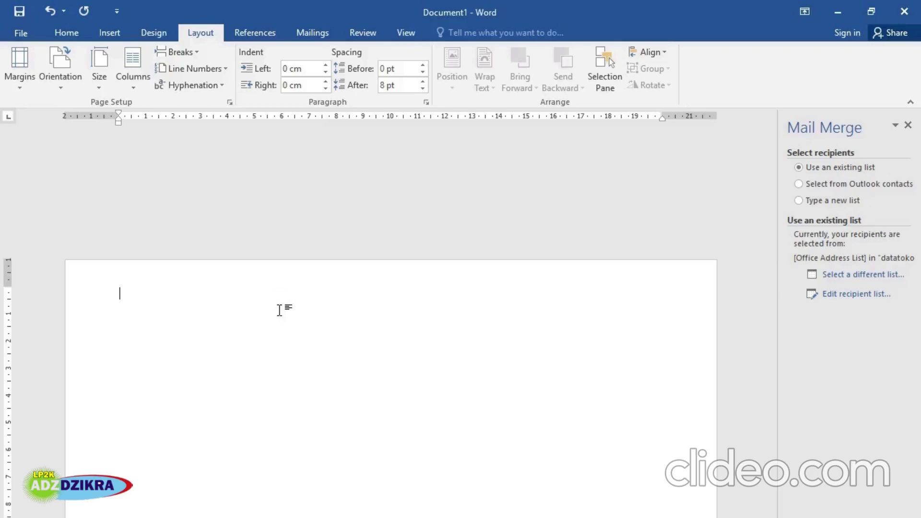
- Centre the first line and set the font size to 14 pt
click(54, 34)
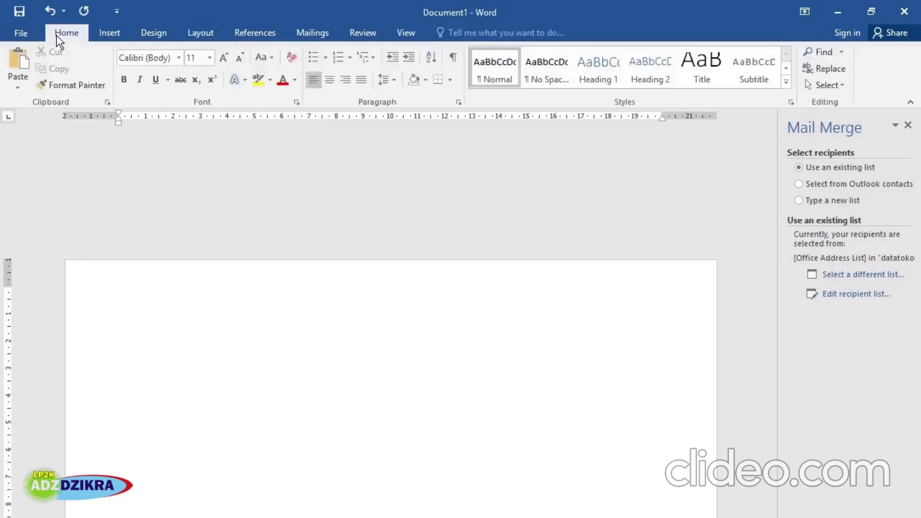
click(334, 85)
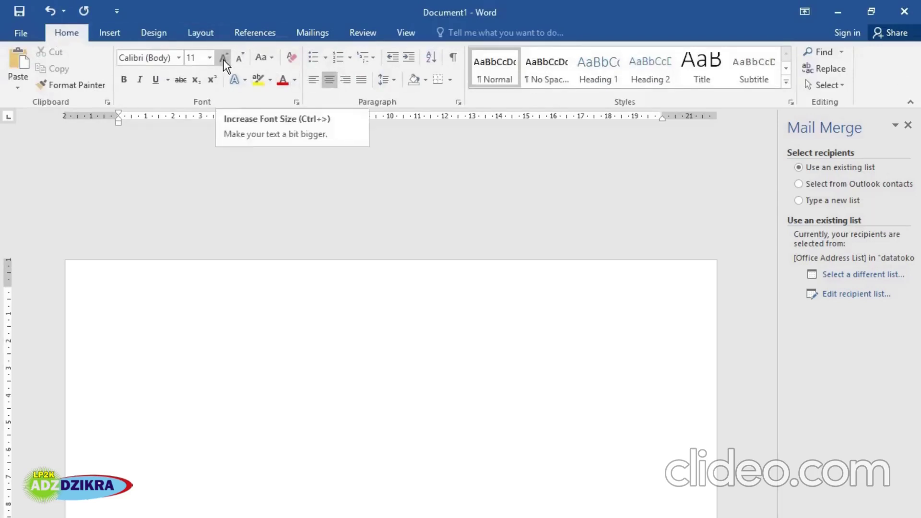
click(197, 58)
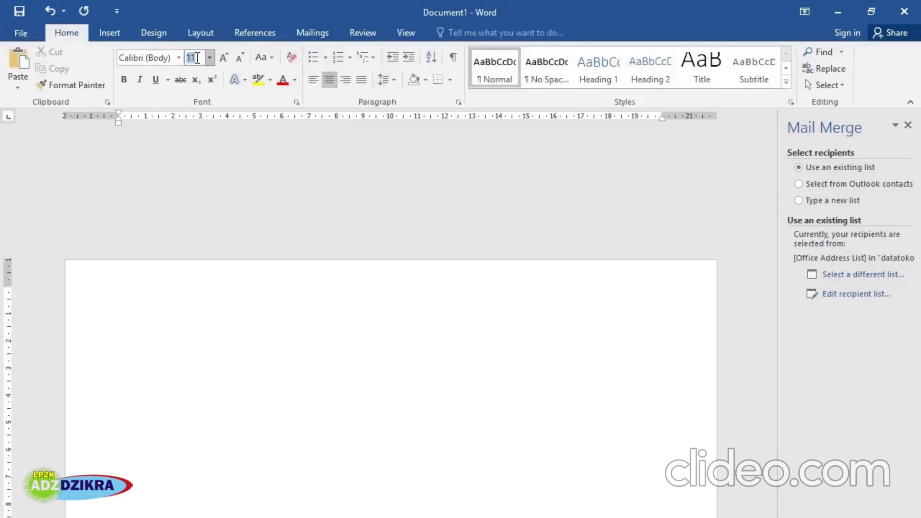
text(4)
key(BackSpace)
text(14)
key(Return)
- Type the heading PEJUANG PETANI BLORA and start a new line
text(PEH)
key(BackSpace)
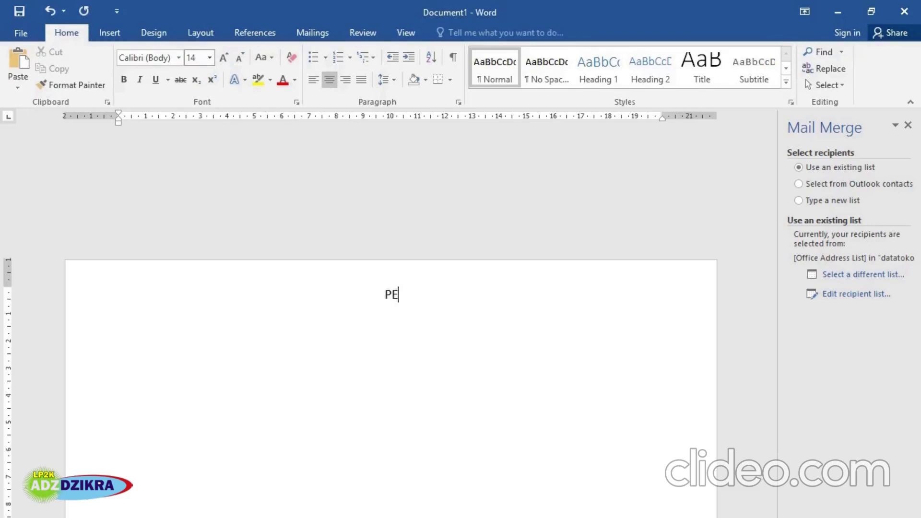
text(JUAG)
key(BackSpace)
key(BackSpace)
text(ANG )
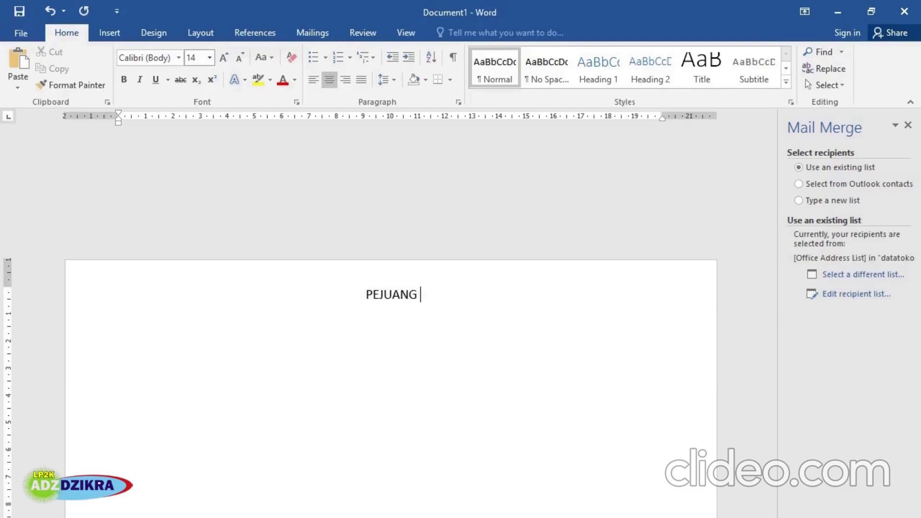
text(PETANI BL)
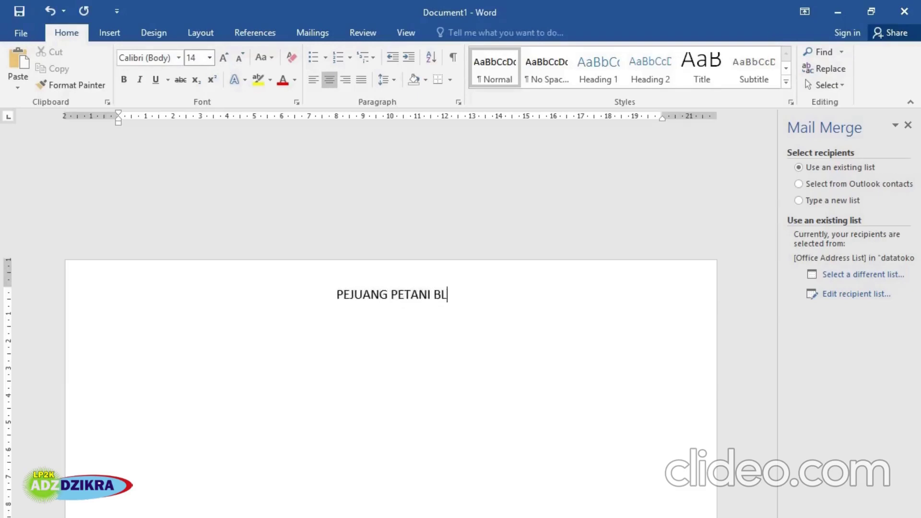
text(ORA)
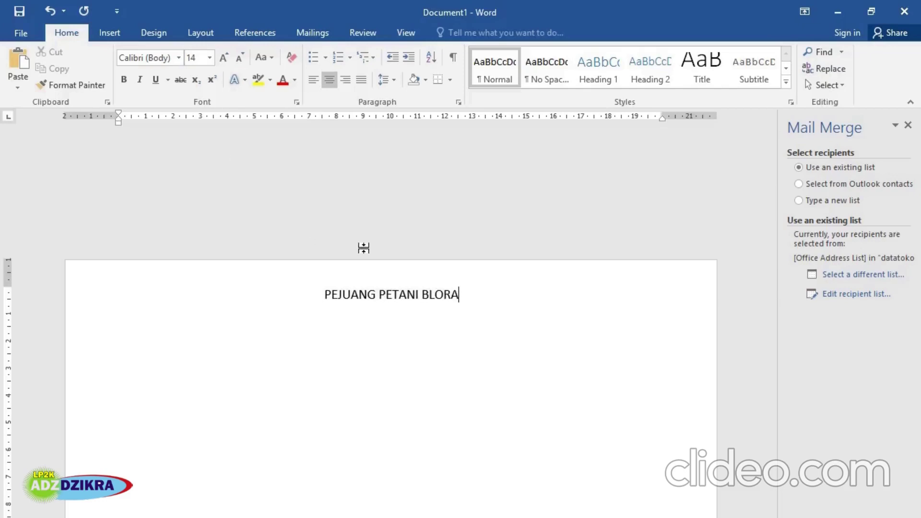
key(Return)
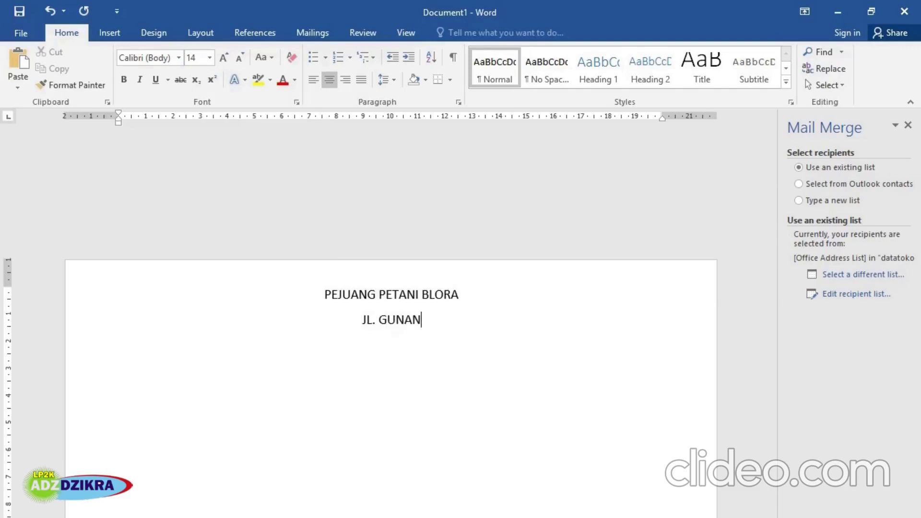
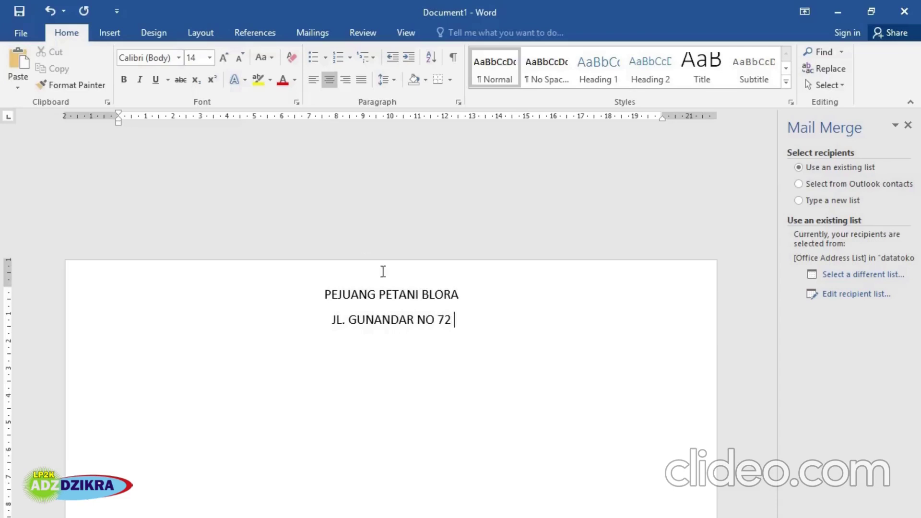
- Add the street address line and a phone-number line below the heading
click(434, 321)
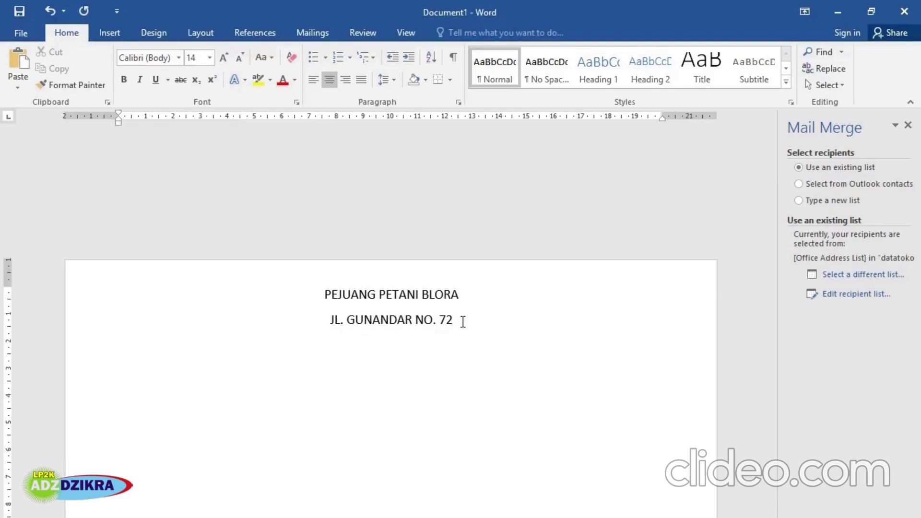
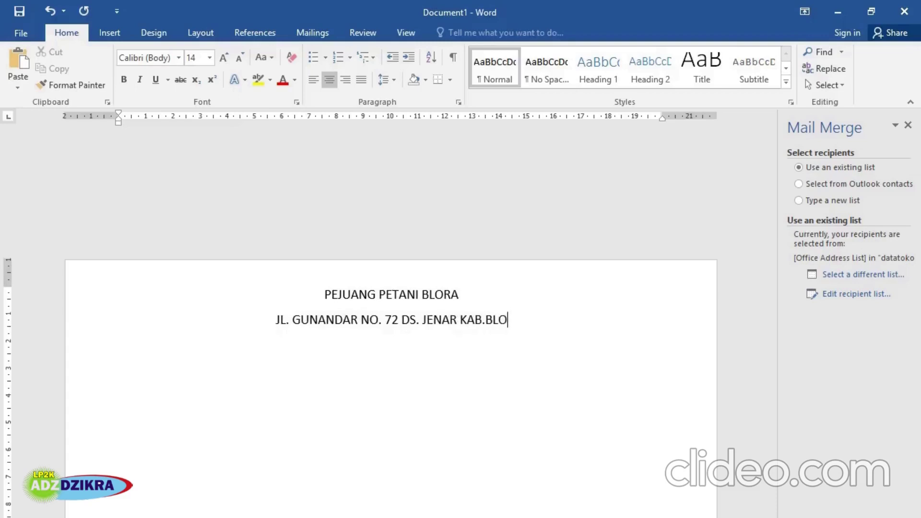
key(Return)
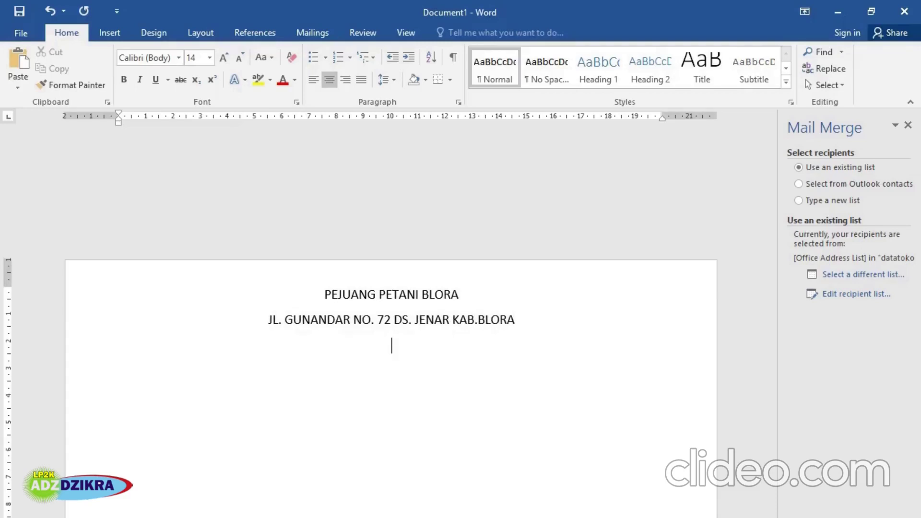
text(NO)
text(. )
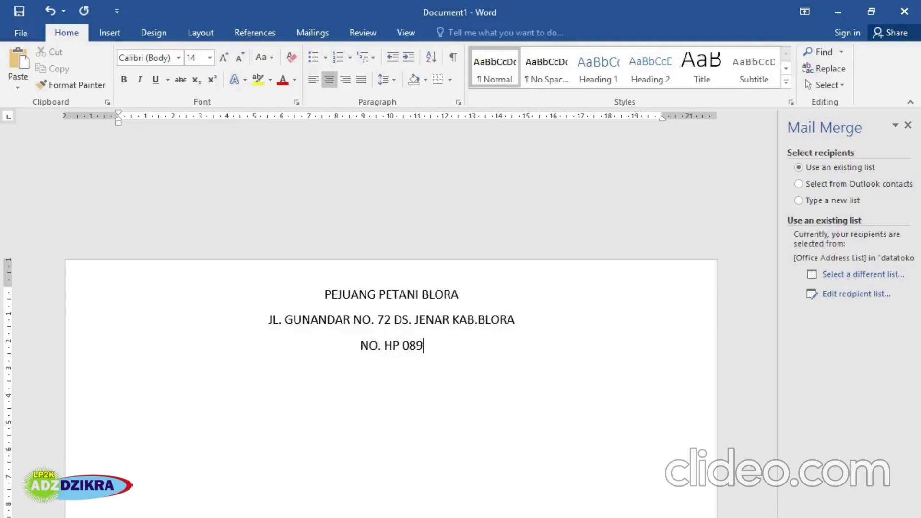
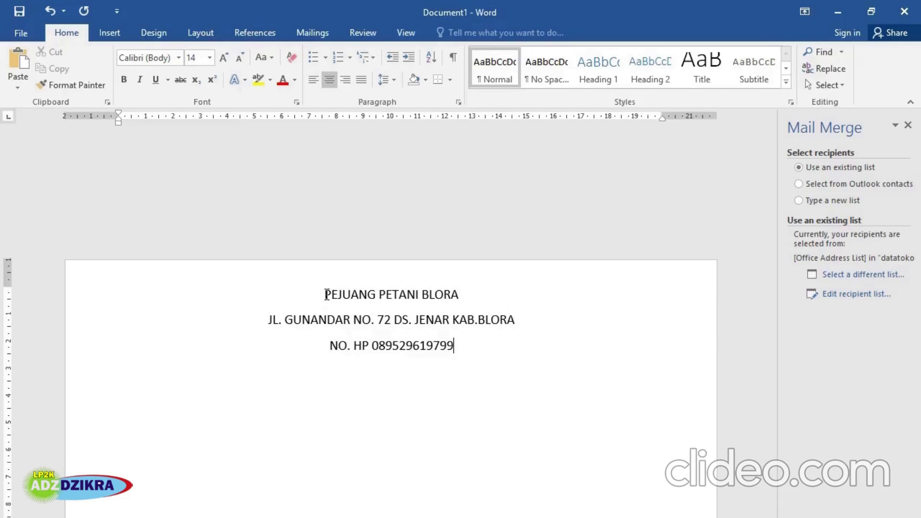
- Insert a picture, choosing LOGO.png from the Downloads folder
drag(327, 294, 454, 300)
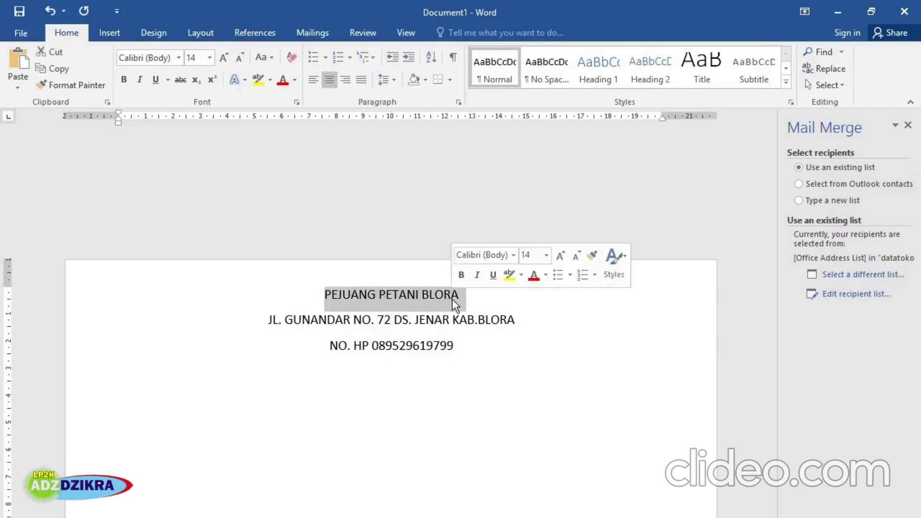
click(555, 325)
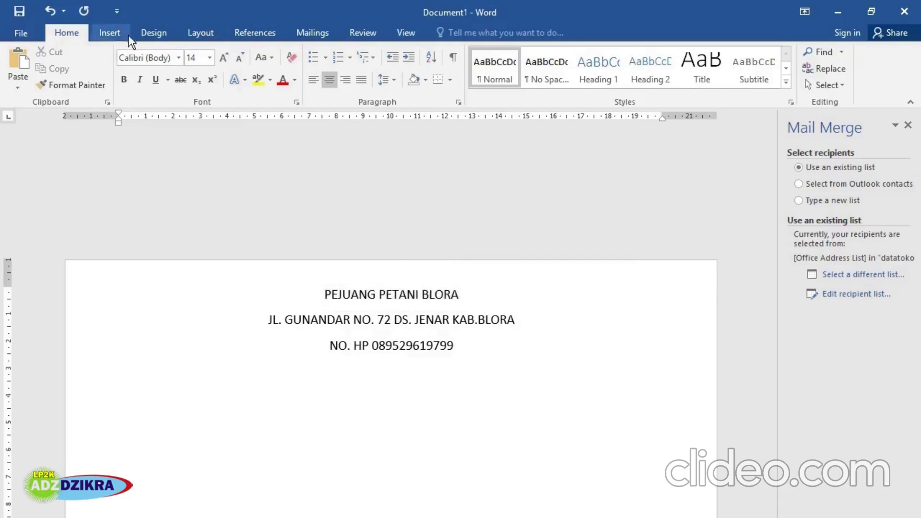
click(114, 32)
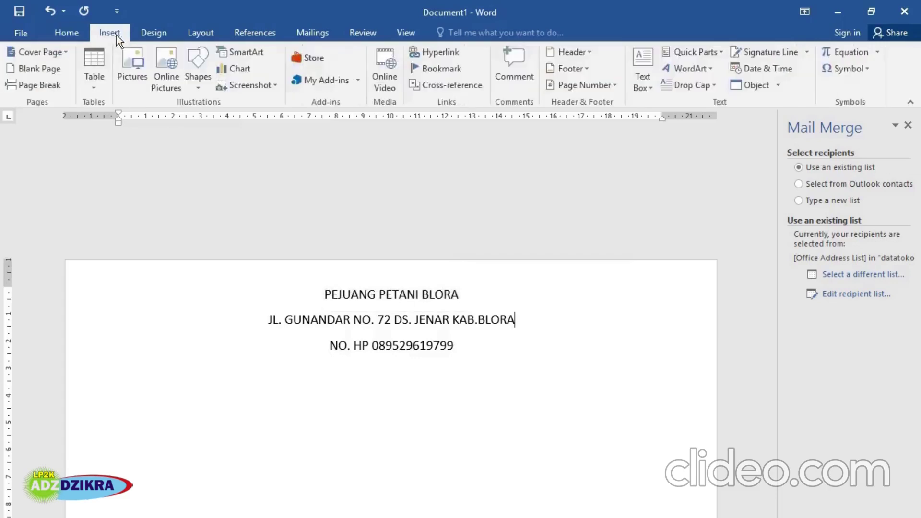
click(133, 80)
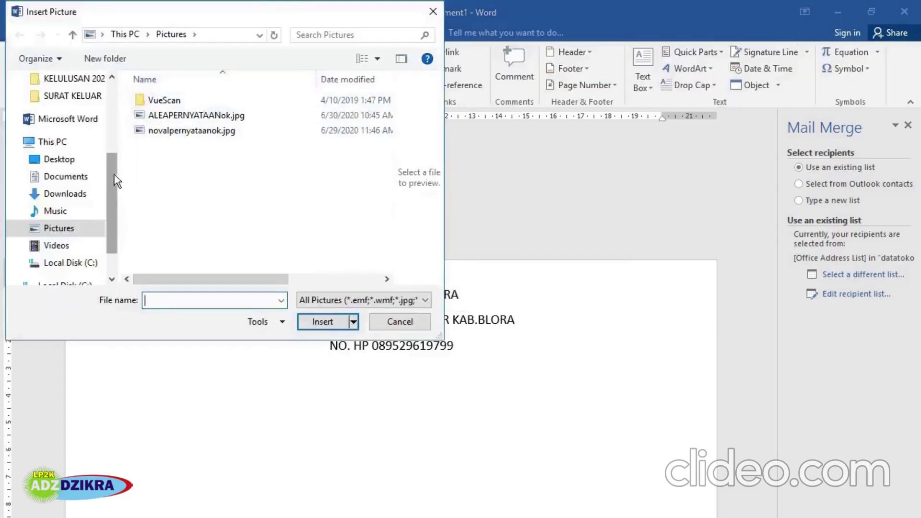
drag(113, 181, 116, 117)
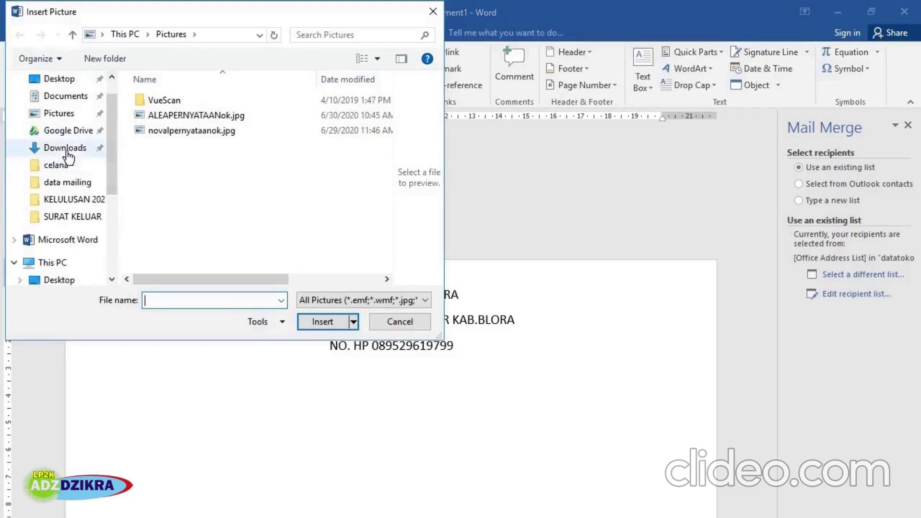
click(67, 148)
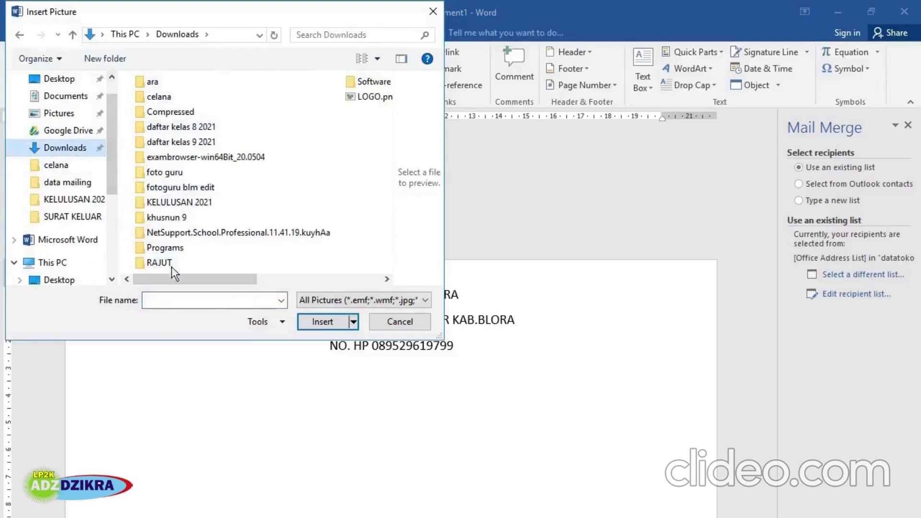
drag(247, 277, 301, 278)
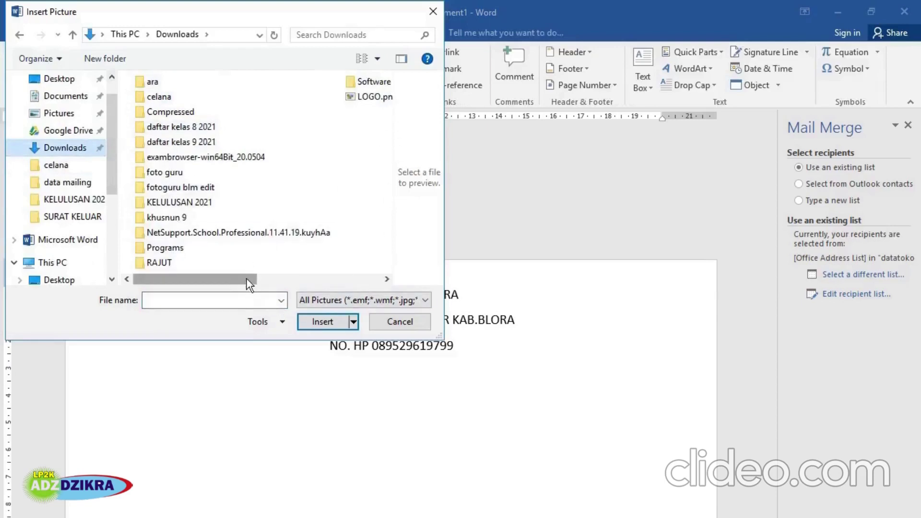
click(371, 96)
- Insert LOGO.png into the letterhead and shrink it to 2.7 × 2.7 cm
click(323, 322)
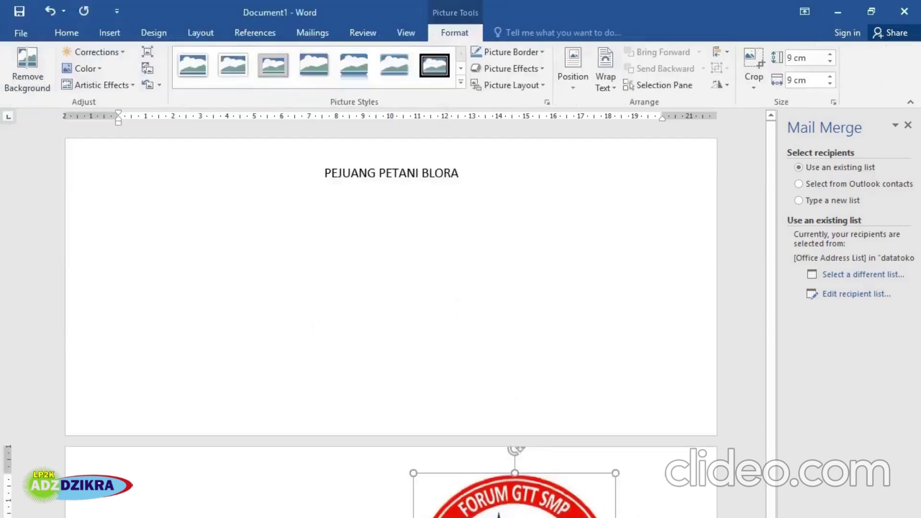
drag(638, 473, 497, 499)
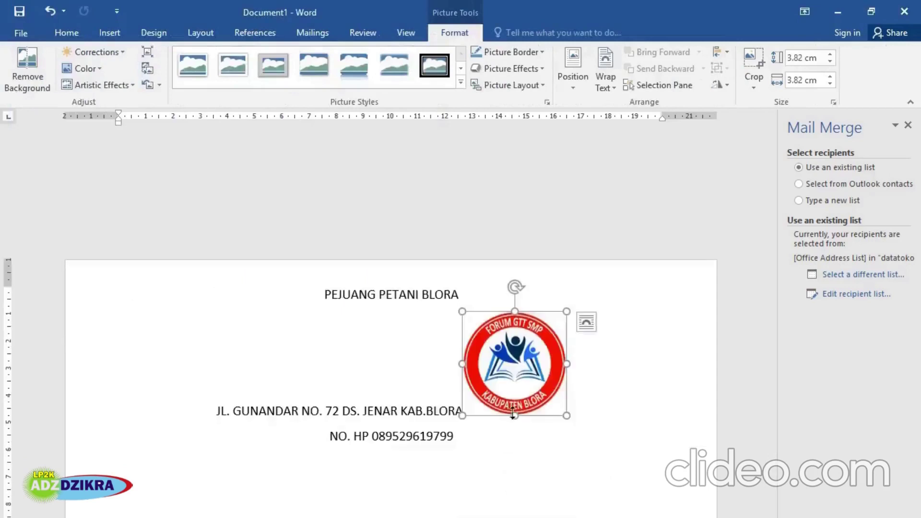
drag(567, 312, 528, 340)
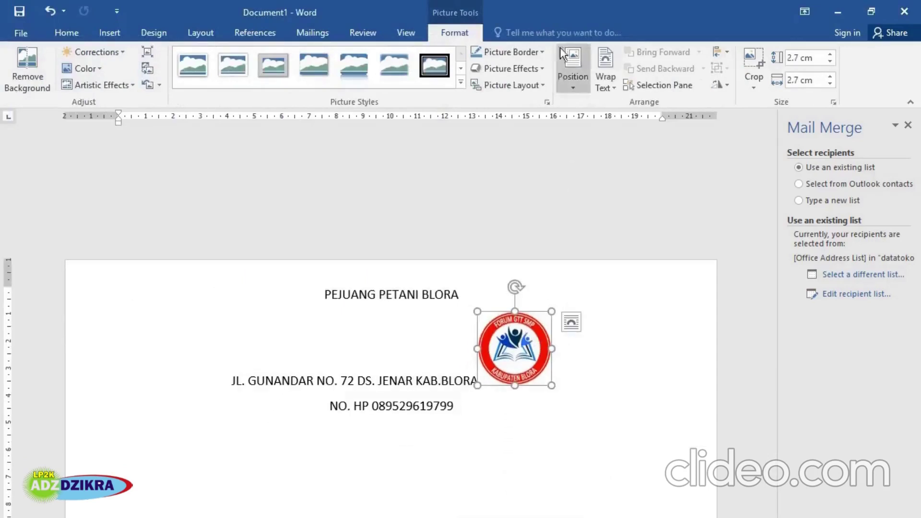
- Check the logo's Wrap Text choices without changing them, then bring up the Position choices
click(614, 84)
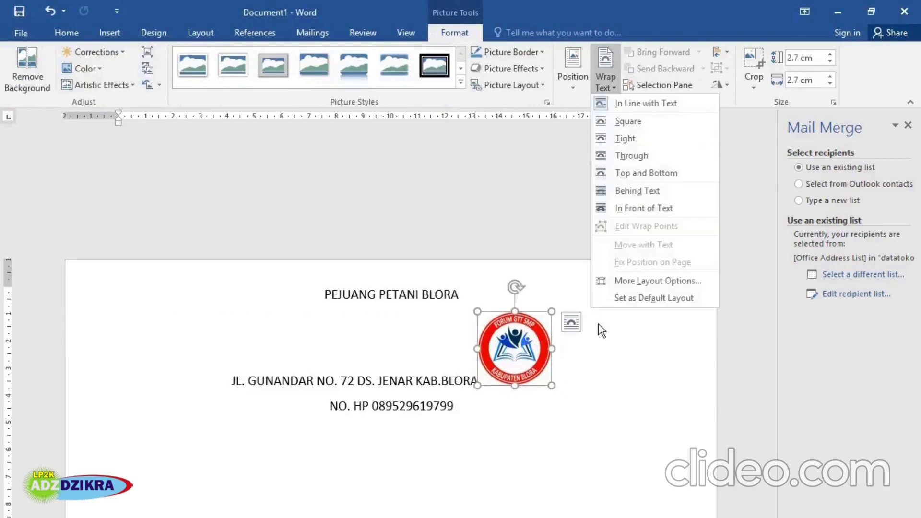
click(597, 379)
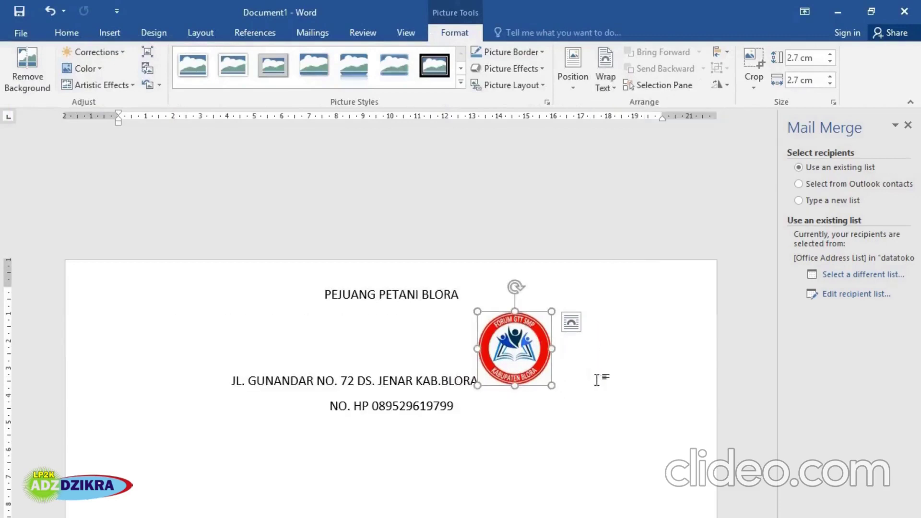
click(574, 82)
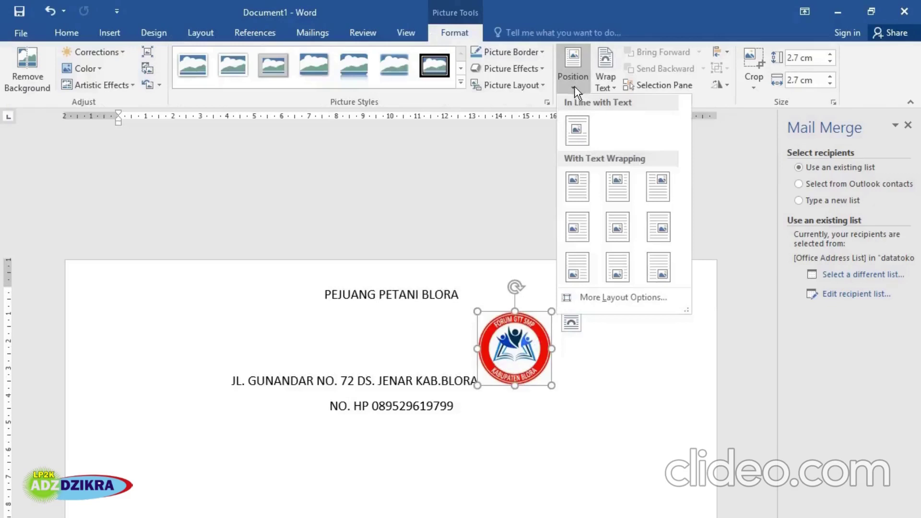
- Position the logo top-left with square text wrapping
click(575, 191)
click(427, 386)
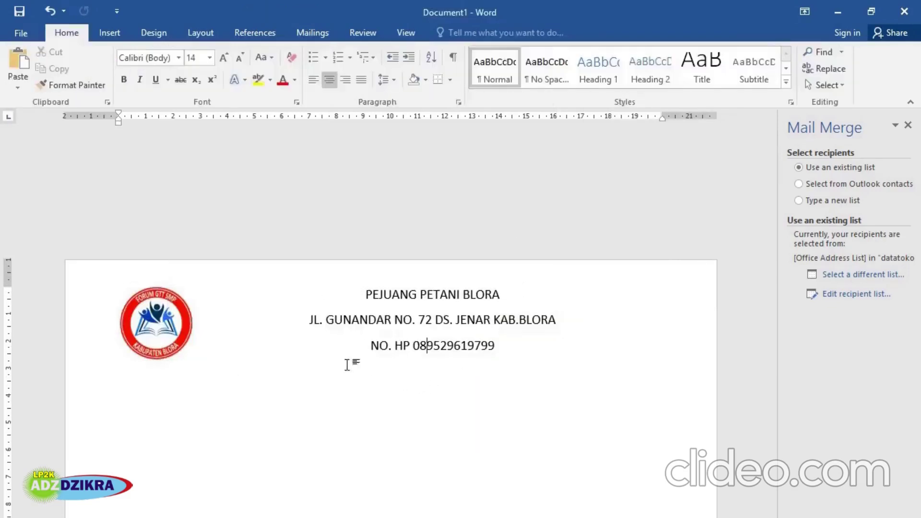
click(146, 340)
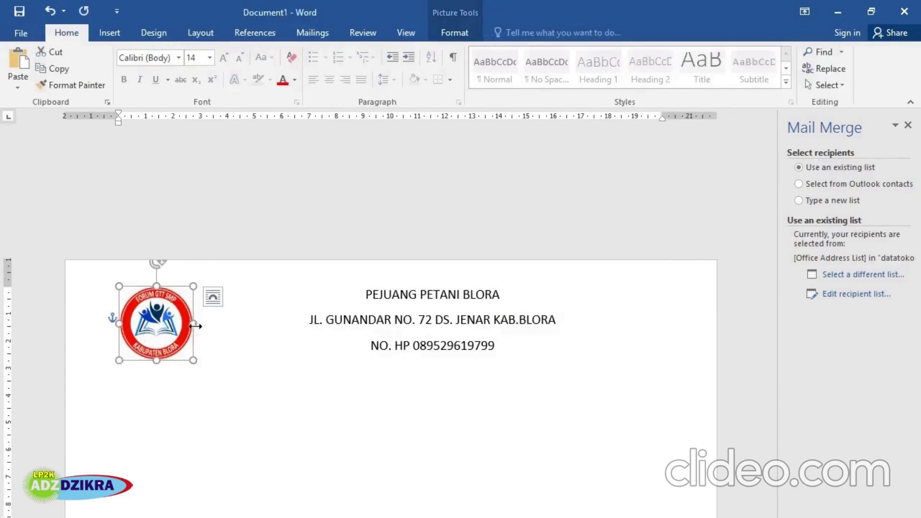
drag(192, 322, 194, 320)
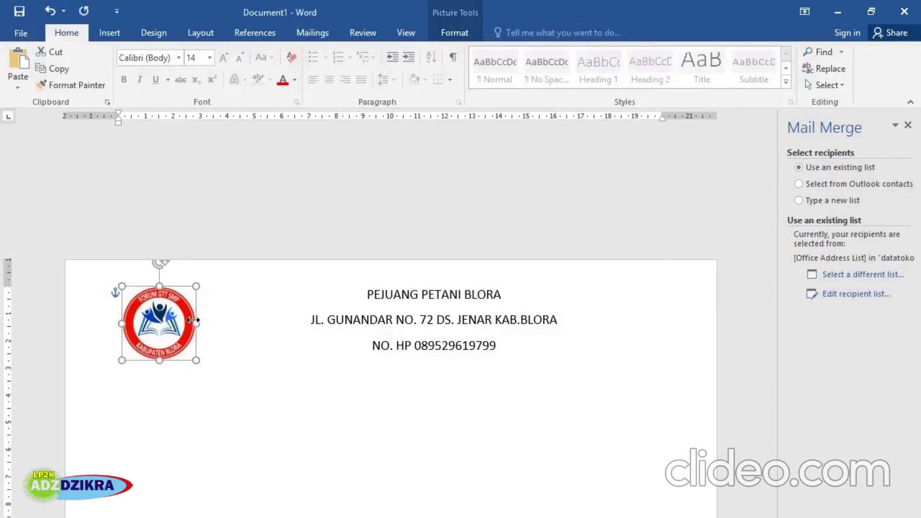
- Nudge the logo with the arrow keys until it rests at the left margin
key(Right)
key(Right)
key(Right)
key(Right)
key(Right)
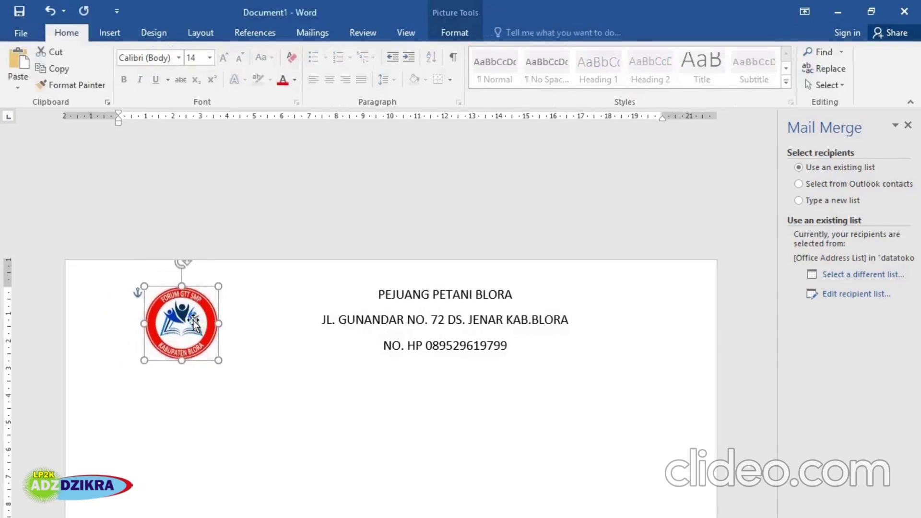
key(Right)
key(Right)
key(Right)
key(Right)
key(Right)
key(Right)
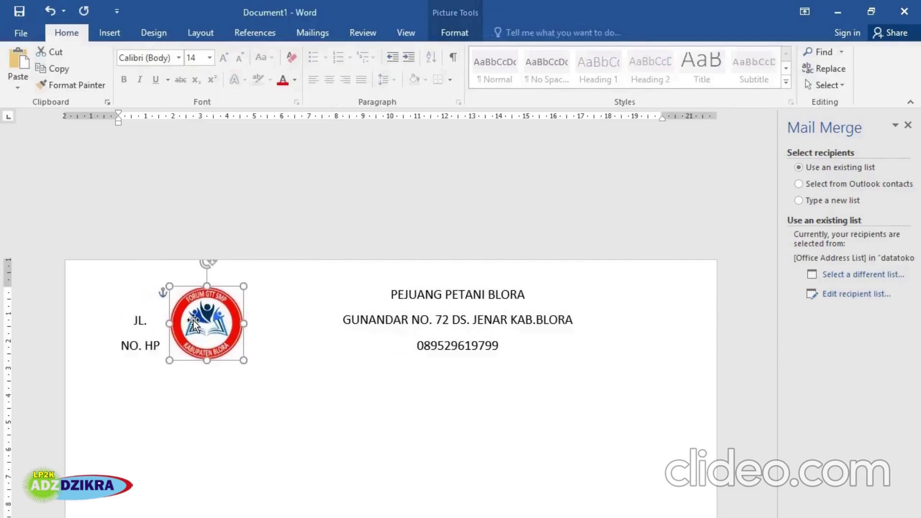
key(Right)
key(Right)
key(Right)
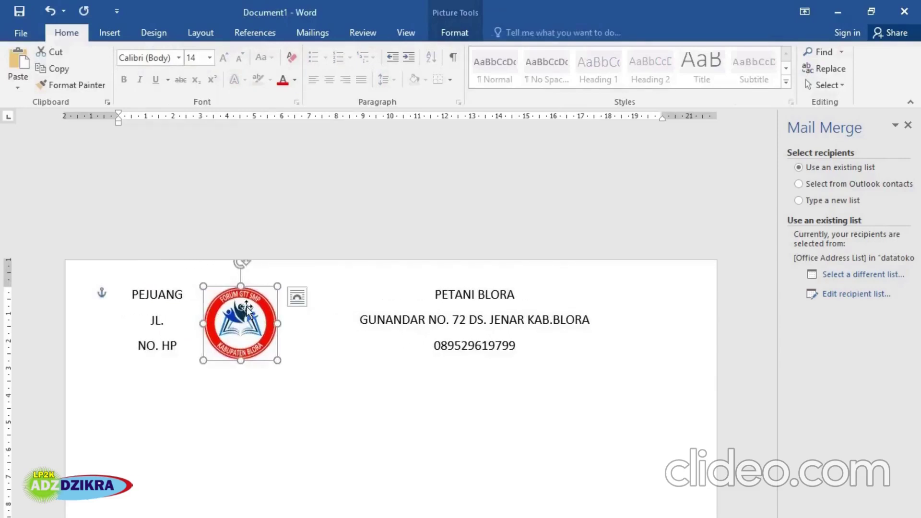
key(Left)
key(Left)
key(Left)
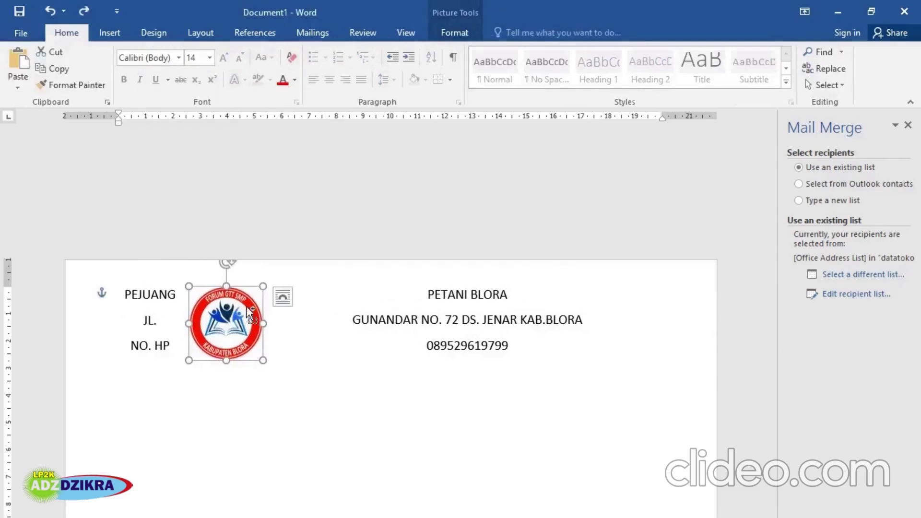
key(Left)
key(Left)
key(Left)
key(Left)
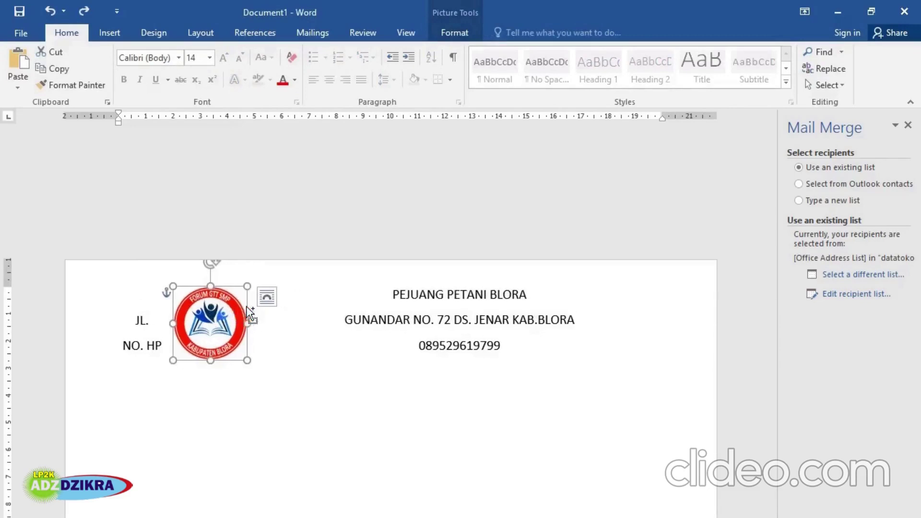
key(Left)
key(Left)
key(Left)
key(Left)
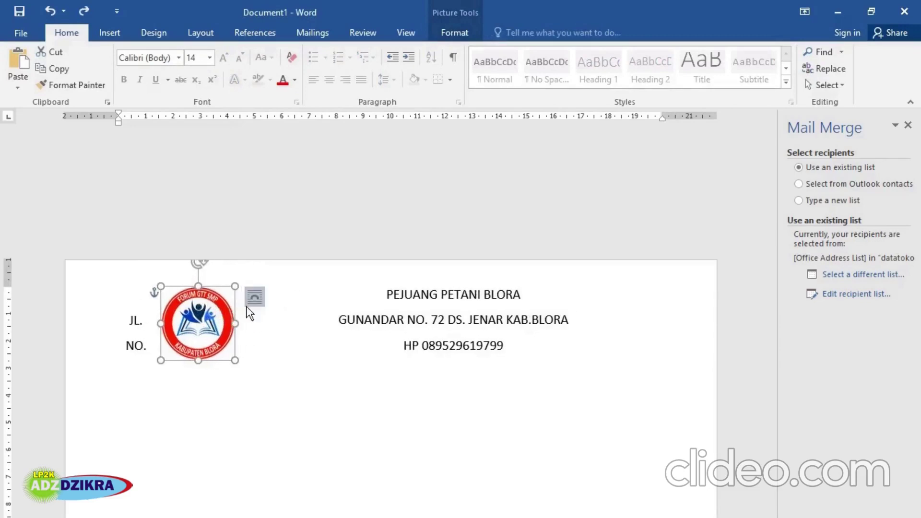
key(Left)
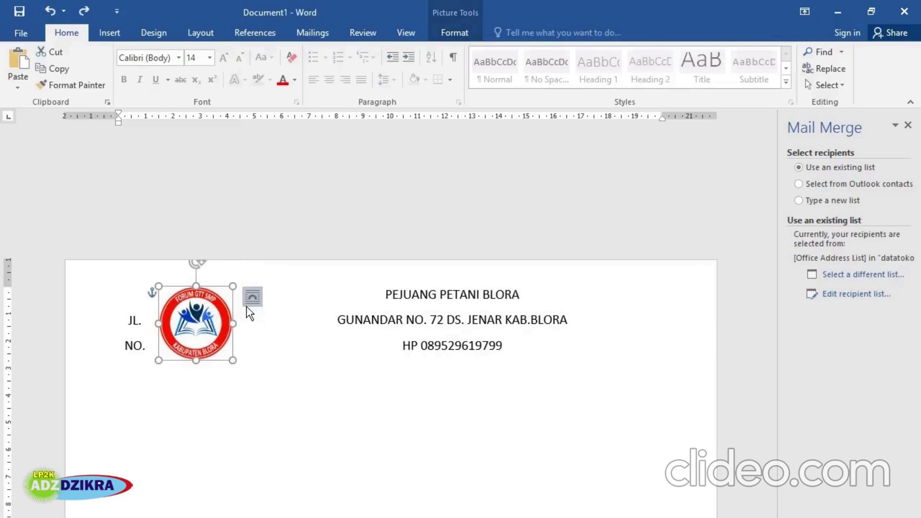
key(Left)
key(Left)
key(Left)
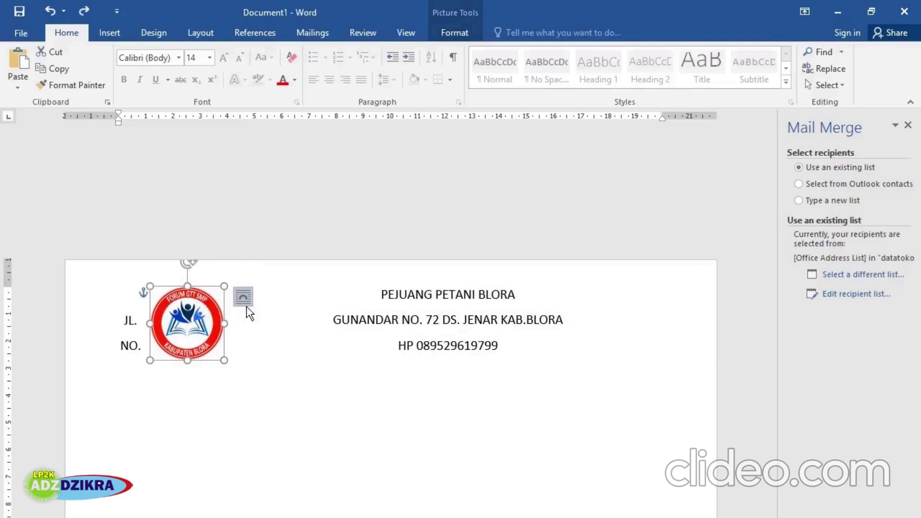
key(Left)
key(Left)
key(Left)
key(Left)
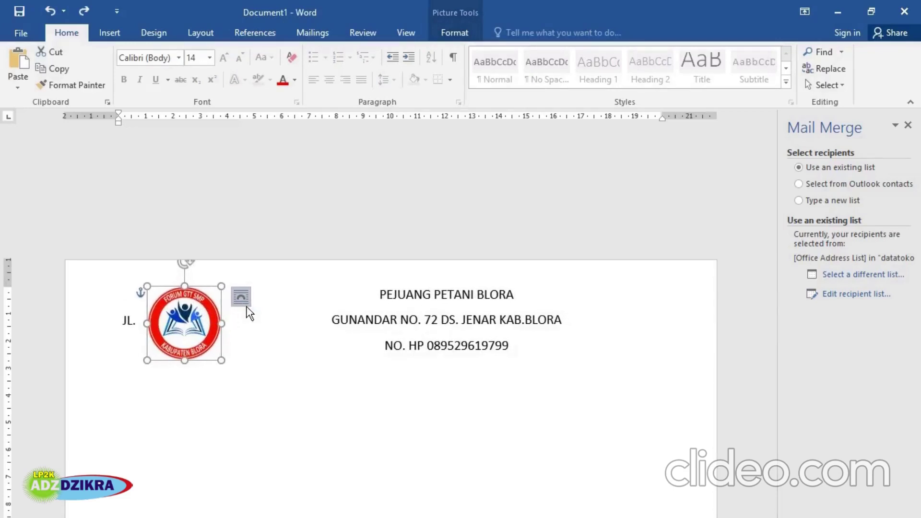
key(Left)
key(Left)
key(Left)
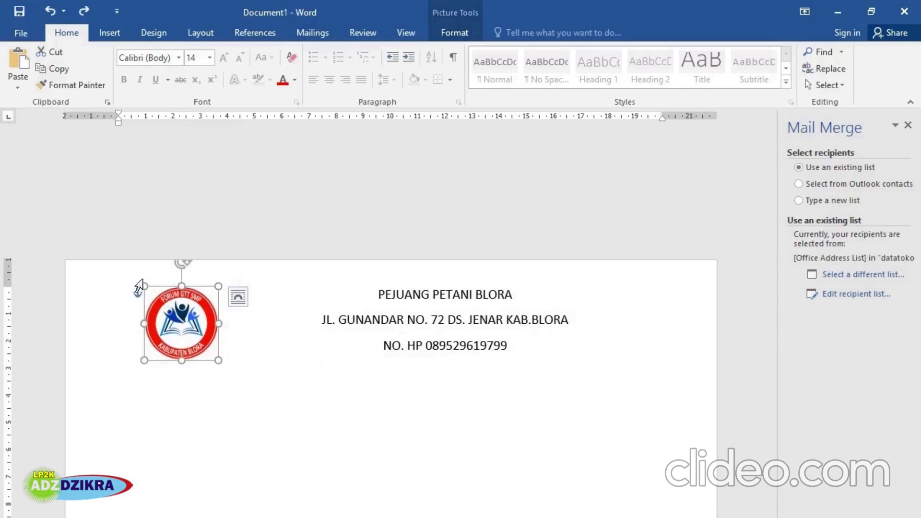
- Make the PEJUANG PETANI BLORA heading bold at 24 pt
click(298, 283)
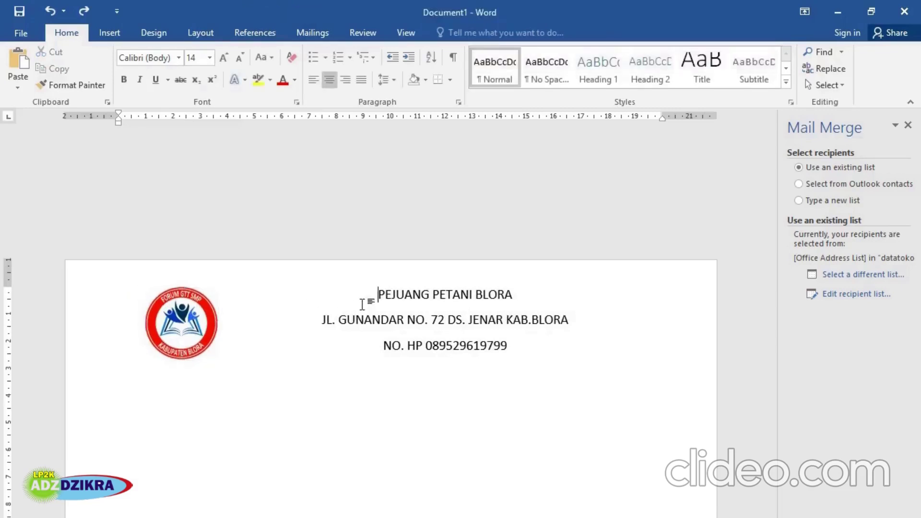
drag(377, 295, 534, 299)
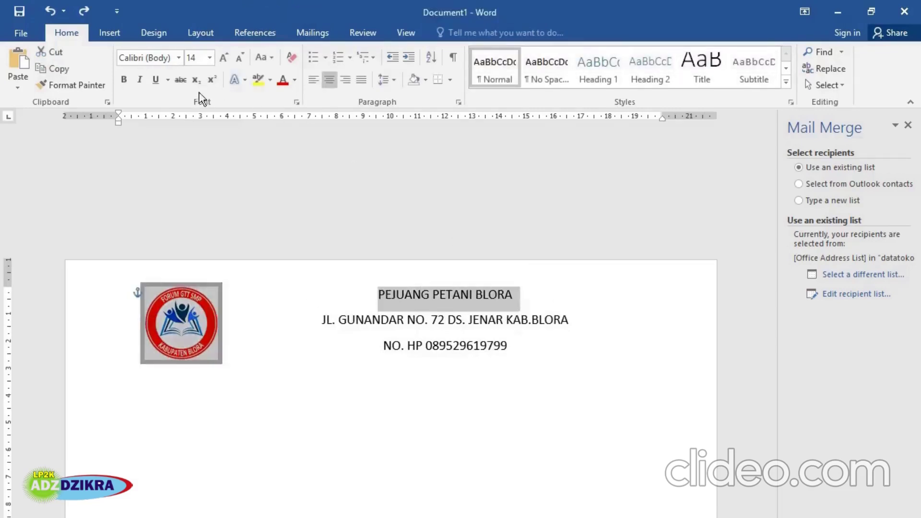
click(125, 80)
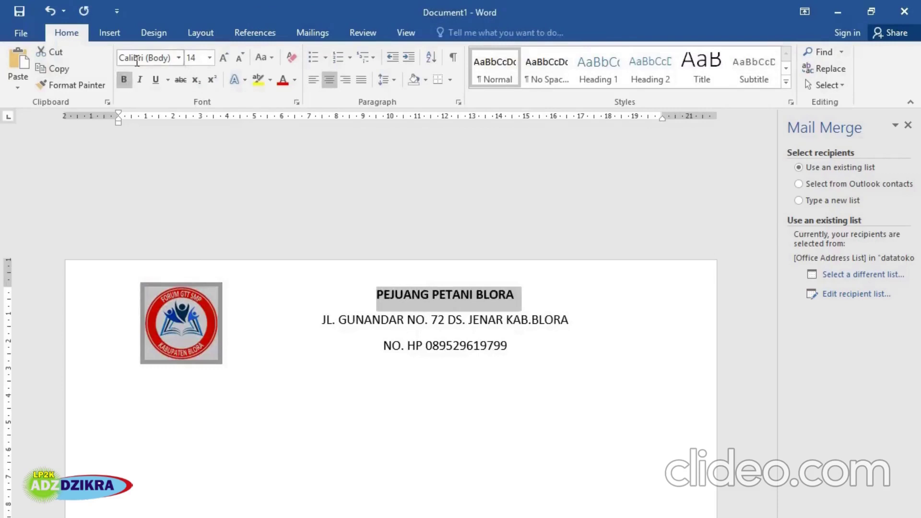
click(226, 61)
click(226, 62)
click(226, 62)
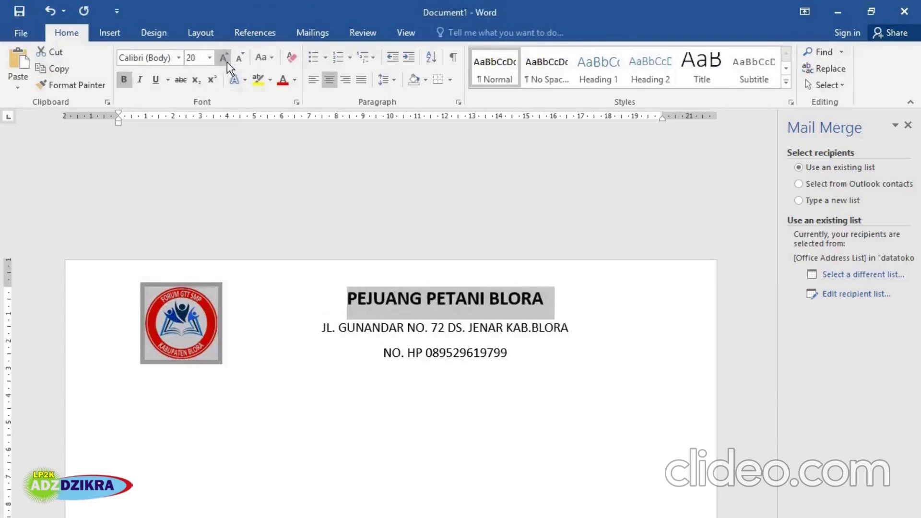
click(227, 61)
click(226, 62)
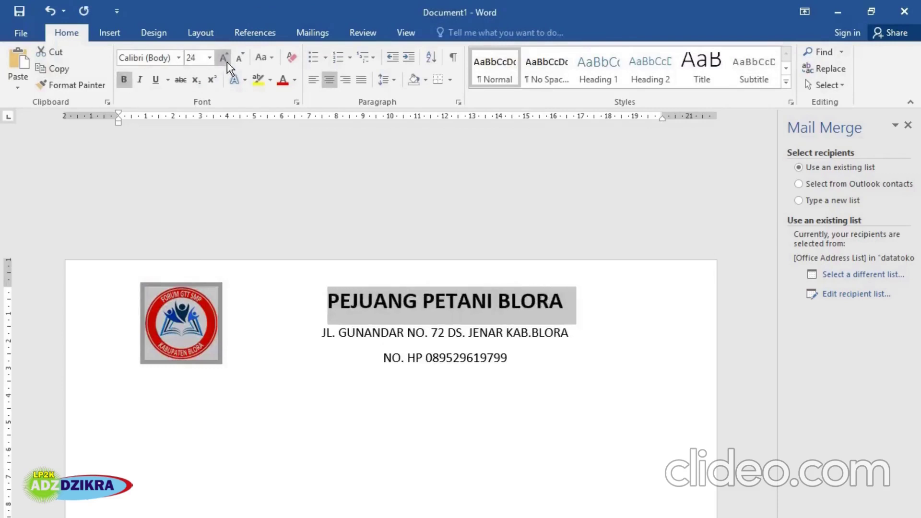
click(313, 331)
- Enlarge the address line to 20 pt
drag(313, 331, 574, 339)
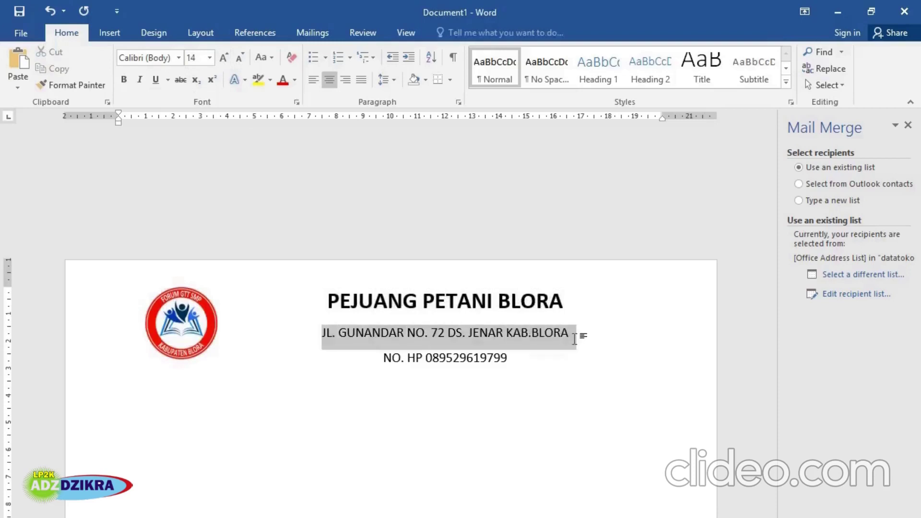
click(224, 58)
click(225, 58)
click(225, 58)
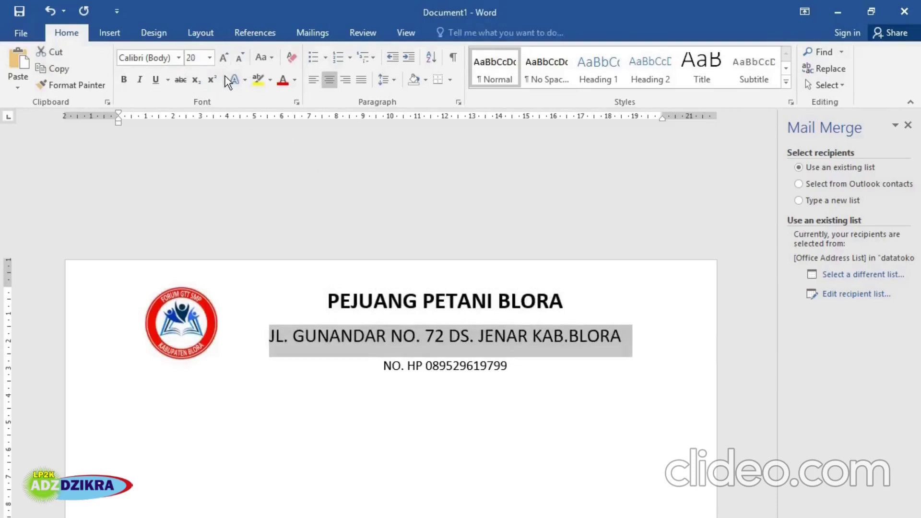
click(379, 366)
- Shrink the NO. HP phone-number line to 12 pt
drag(383, 366, 509, 367)
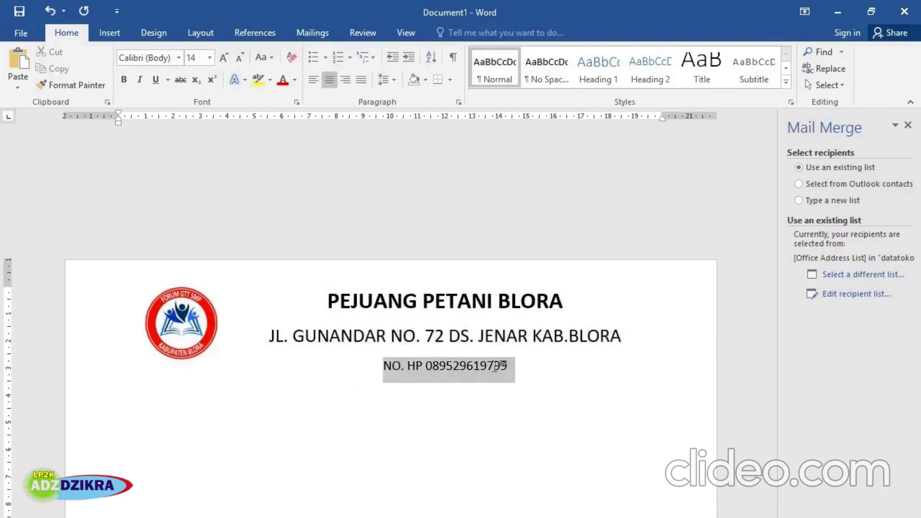
click(240, 57)
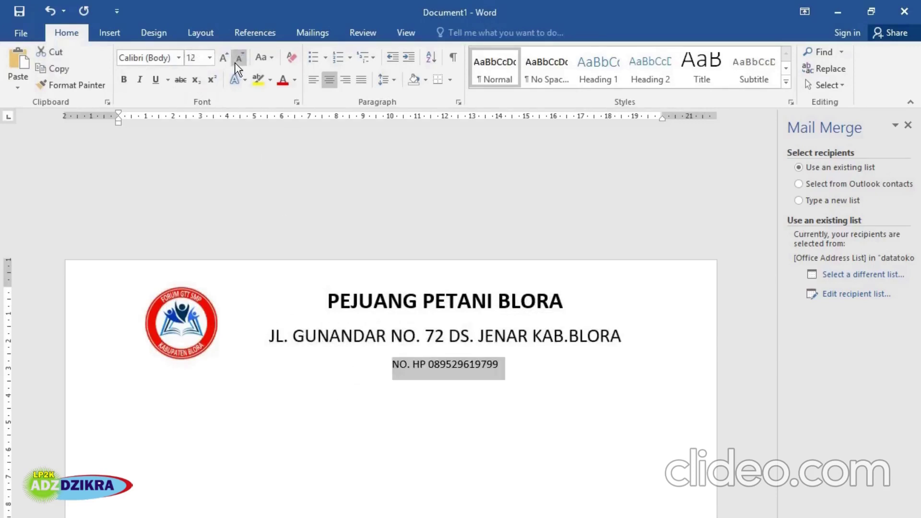
click(361, 395)
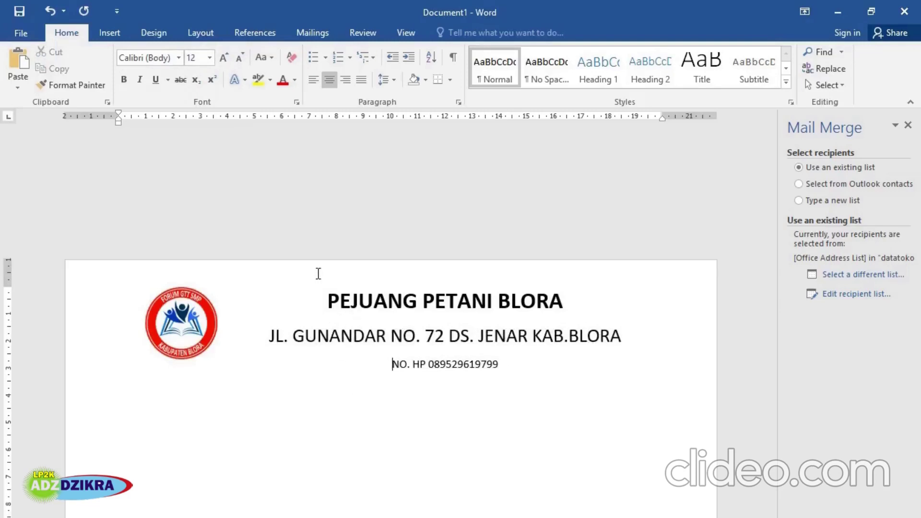
key(ctrl+a)
- Give all paragraphs 0 pt spacing after and single line spacing
click(458, 103)
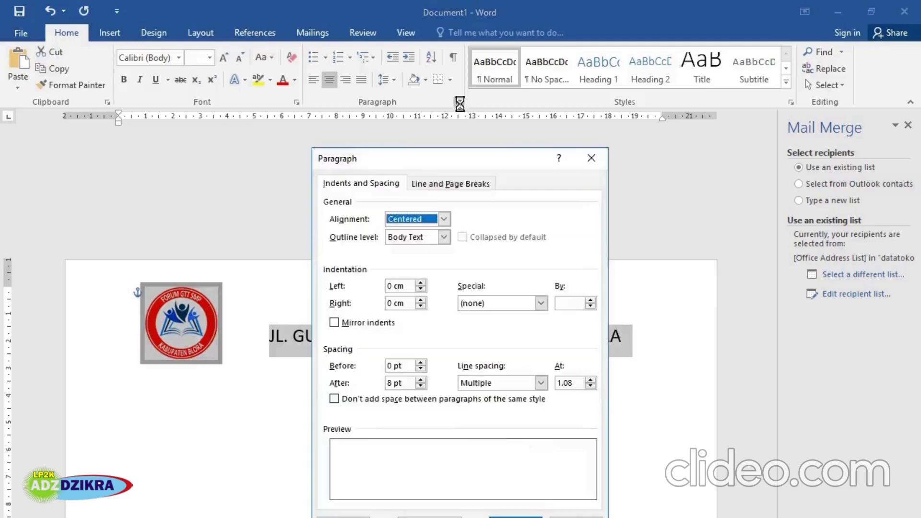
click(421, 386)
click(421, 386)
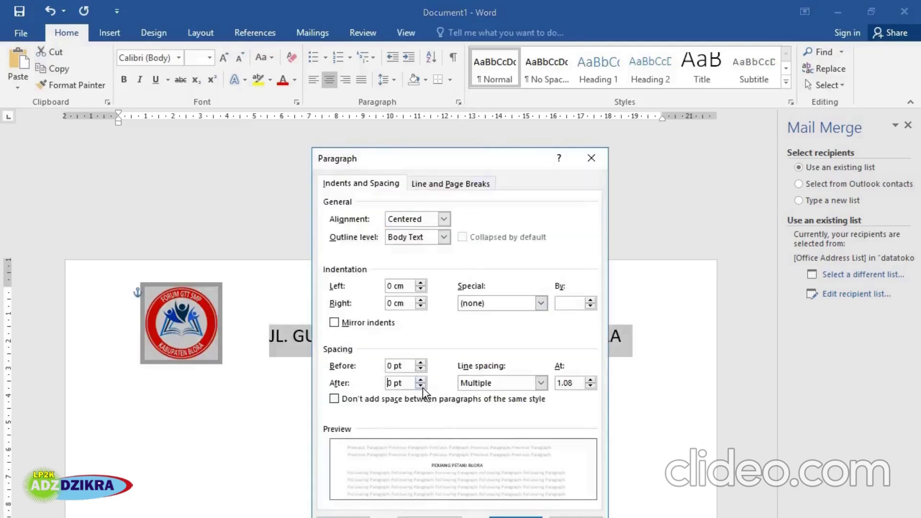
click(541, 383)
click(509, 396)
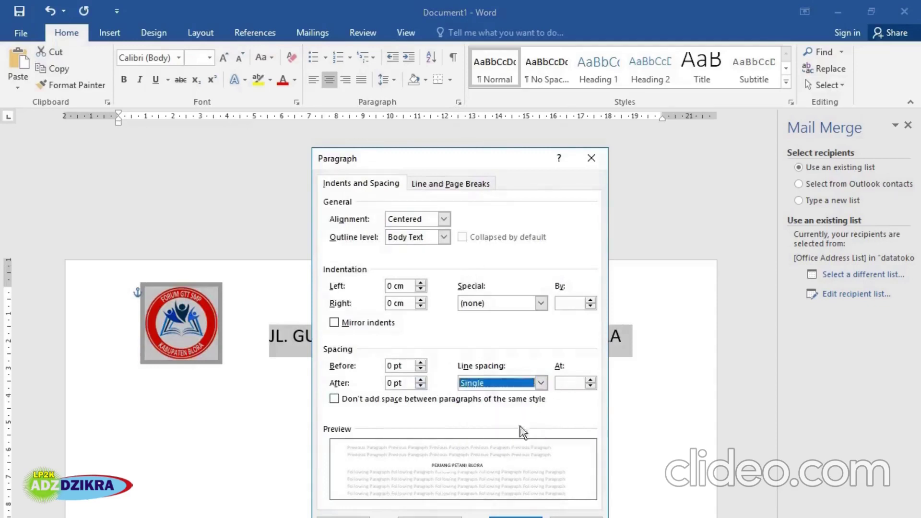
click(516, 517)
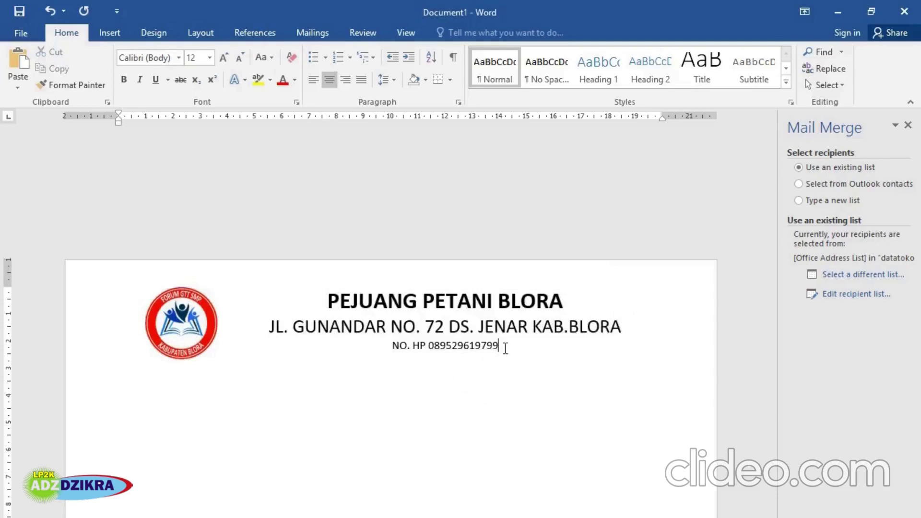
- Draw a level horizontal line about 20.27 cm wide beneath the phone-number line
click(113, 34)
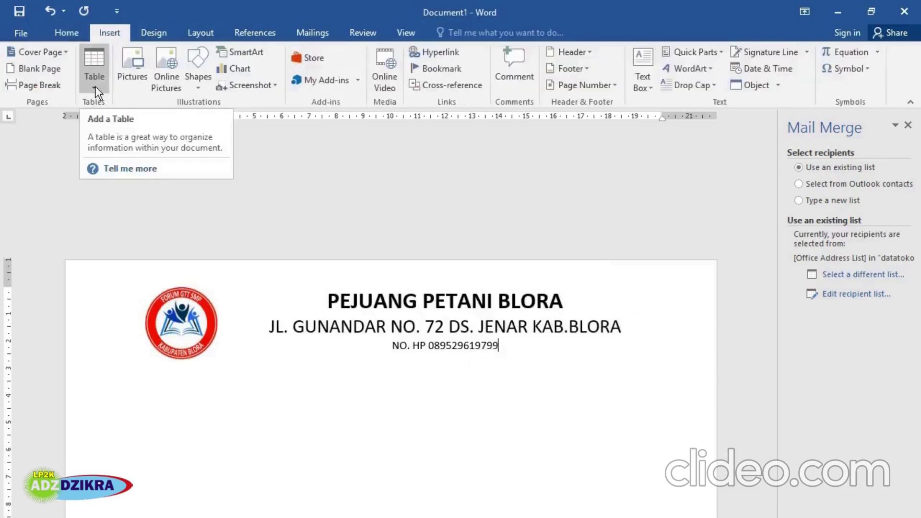
click(195, 85)
click(207, 118)
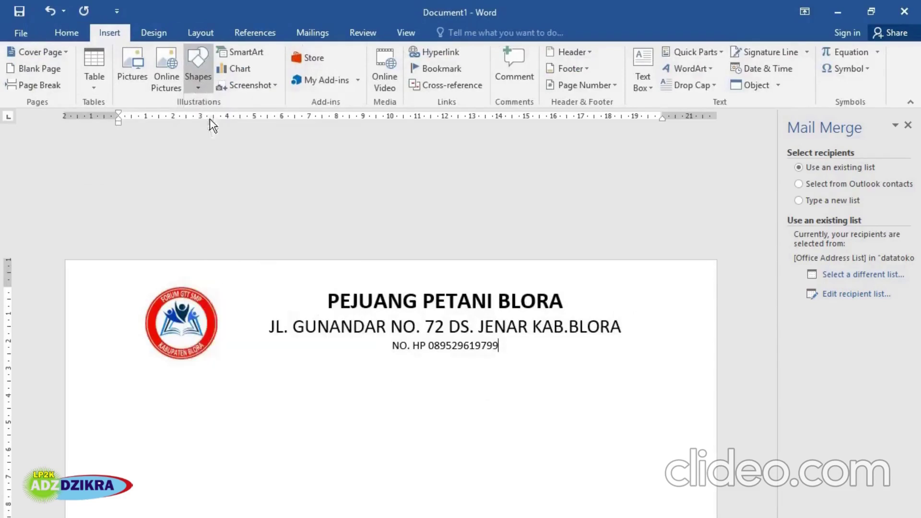
mouse_move(119, 364)
mouse_down()
mouse_move(623, 383)
mouse_move(674, 363)
mouse_up()
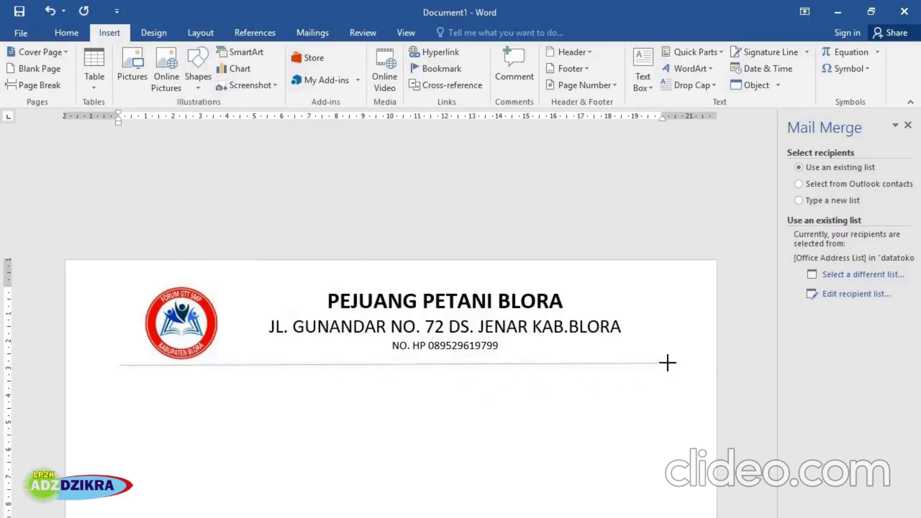
mouse_move(674, 362)
mouse_down()
mouse_move(662, 363)
mouse_move(672, 366)
mouse_up()
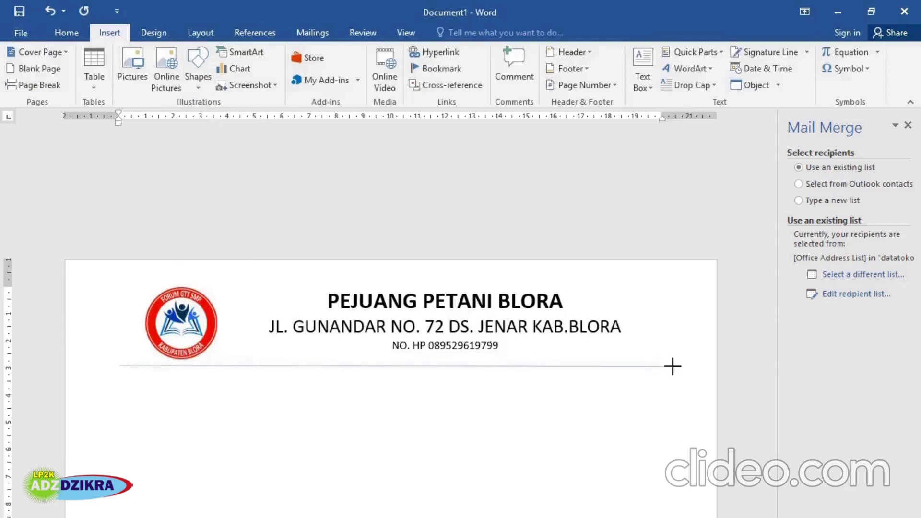
drag(671, 366, 670, 365)
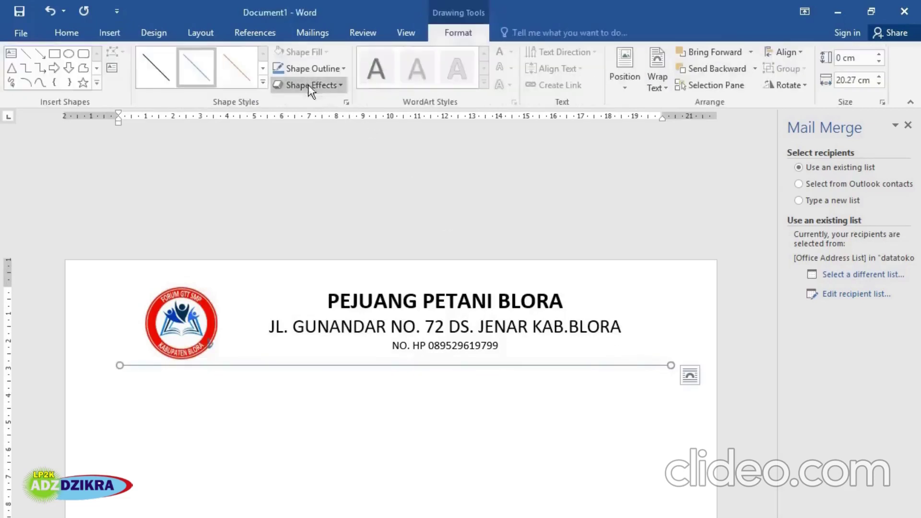
- Set the rule's outline weight to 2¼ pt
click(338, 67)
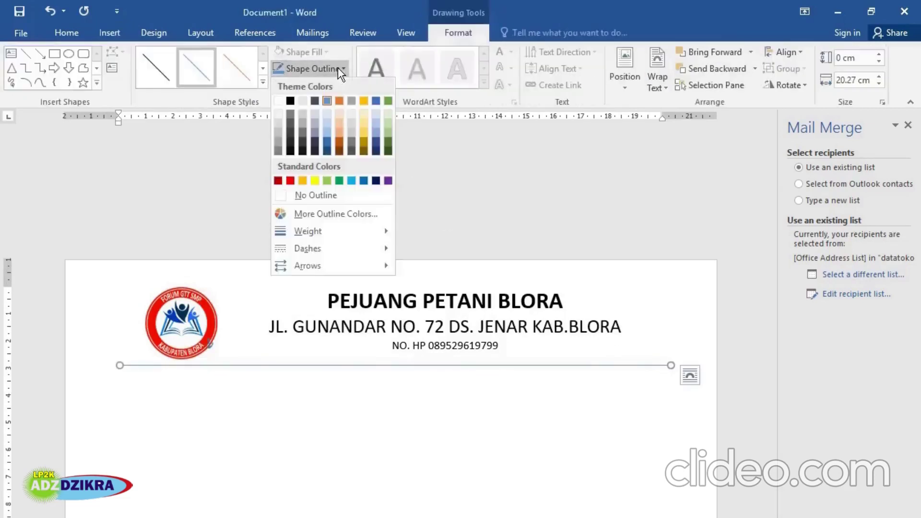
mouse_move(308, 231)
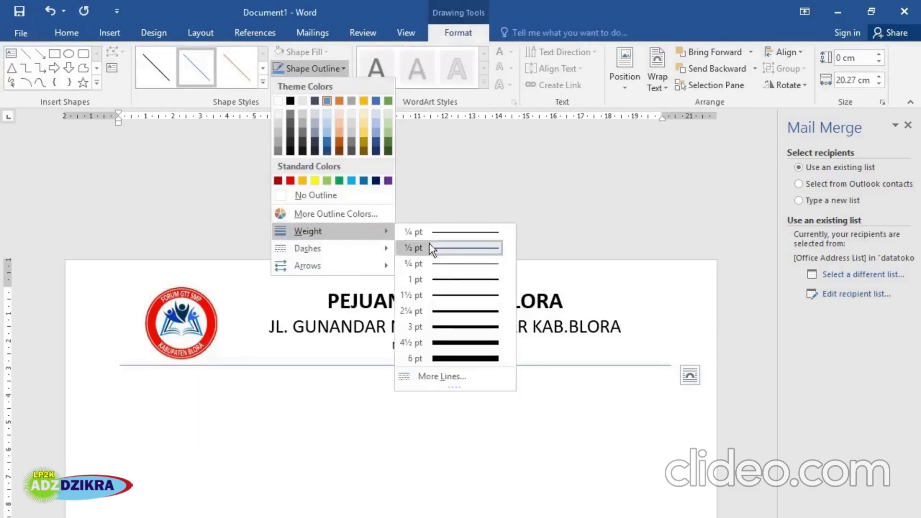
click(444, 283)
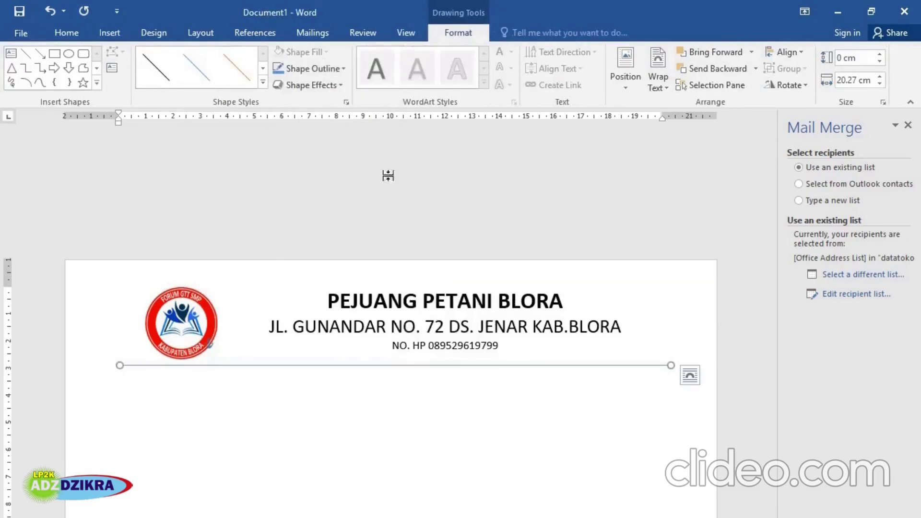
click(342, 73)
mouse_move(308, 231)
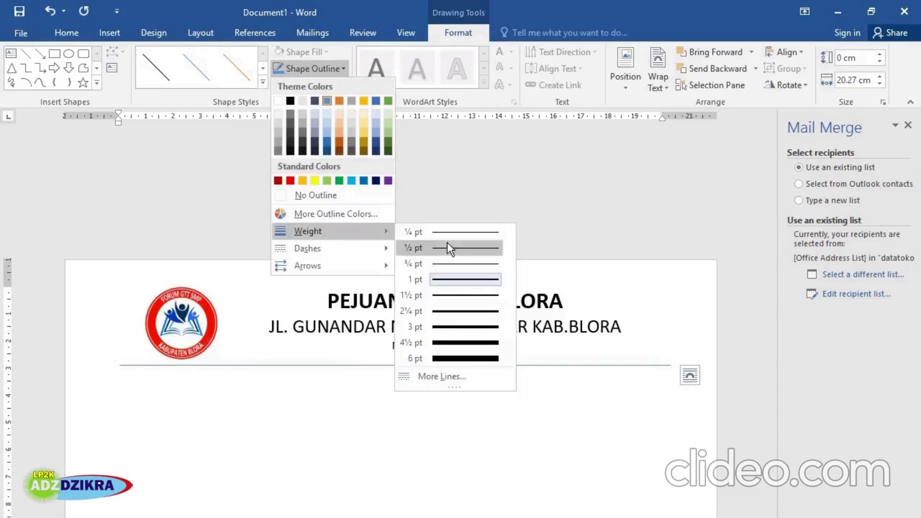
click(462, 312)
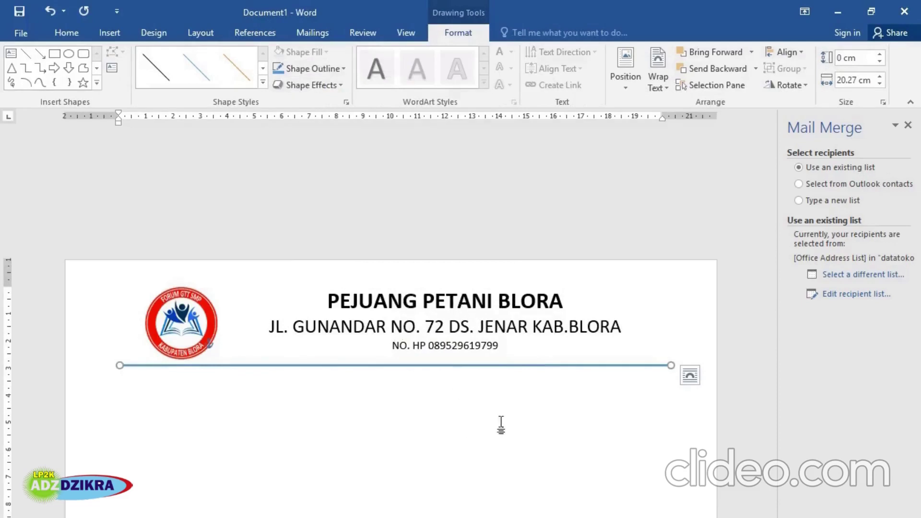
click(519, 420)
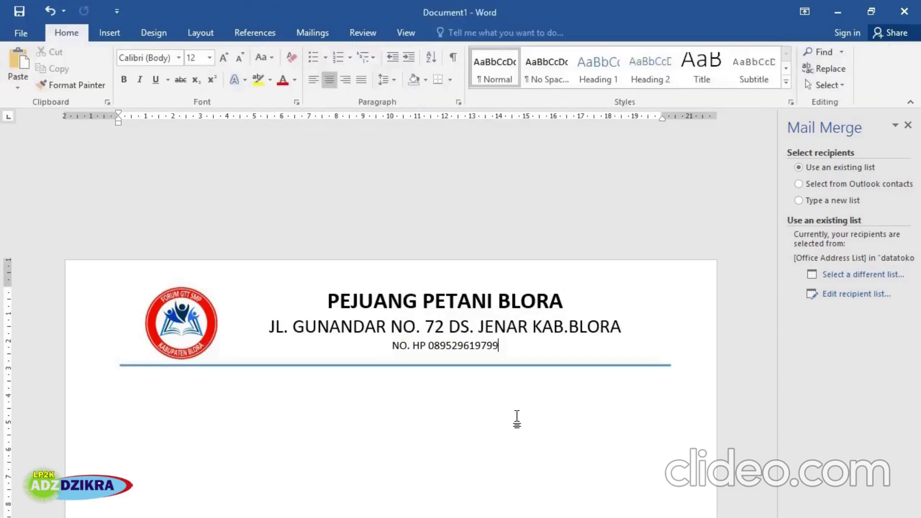
- Trim the rule's right end so it aligns with the right margin
click(635, 366)
drag(668, 366, 659, 363)
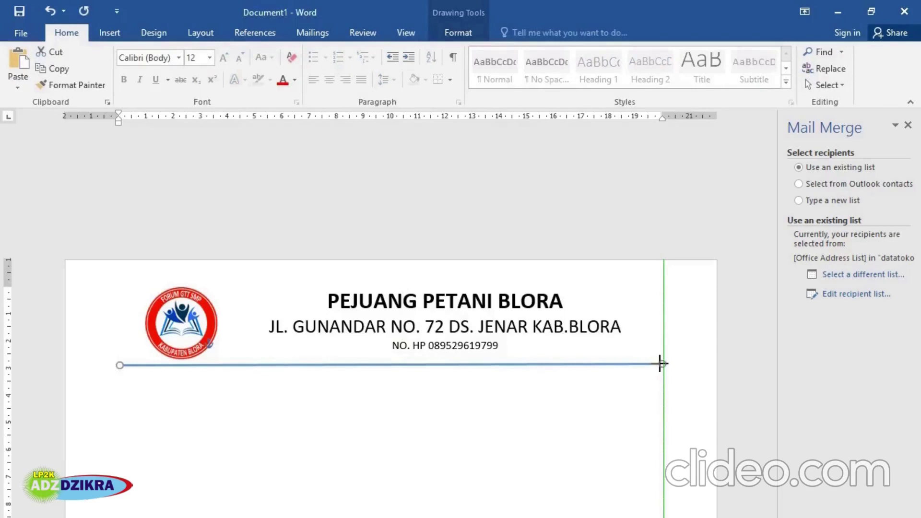
drag(660, 363, 662, 364)
click(642, 403)
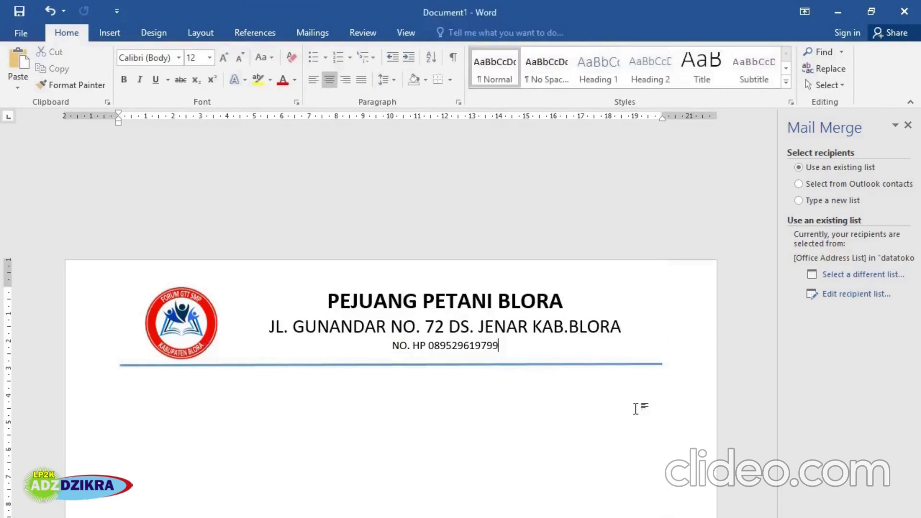
- Start a left-aligned line below the rule and type 'Kepada Yth'
double_click(520, 384)
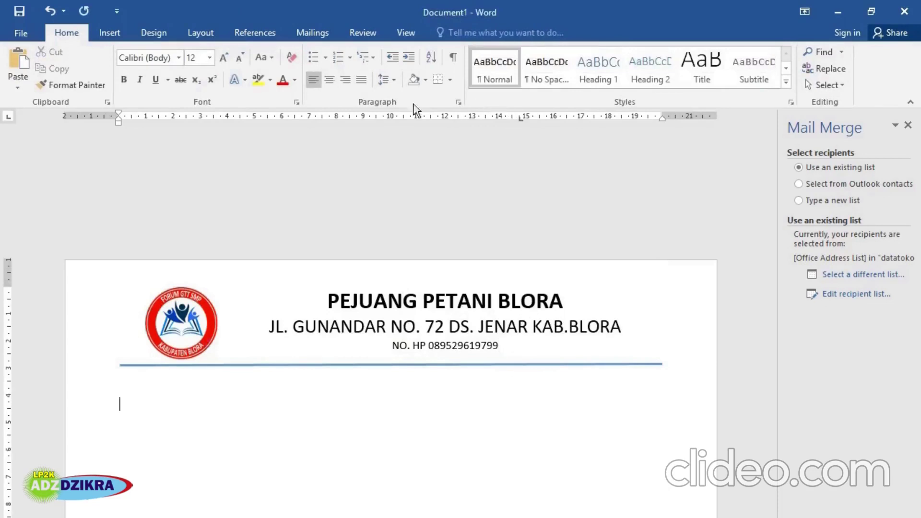
click(349, 80)
text(ke)
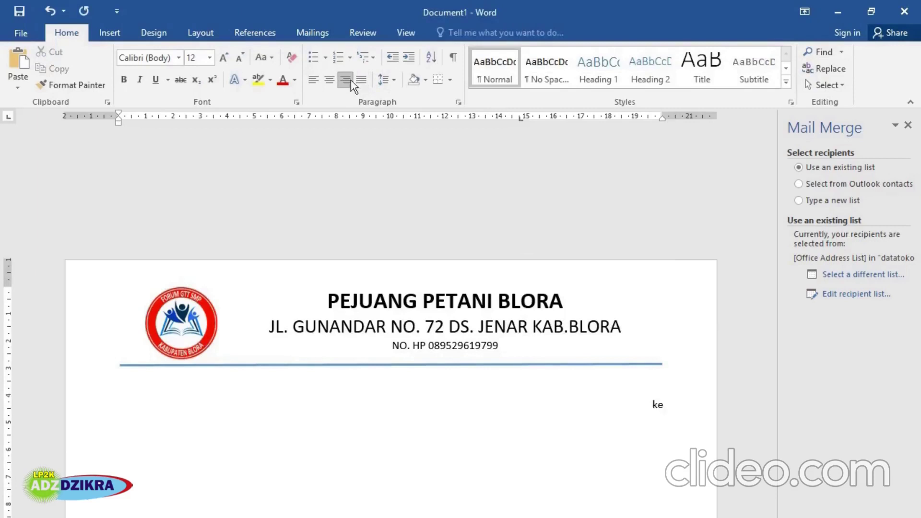
key(BackSpace)
key(BackSpace)
key(ctrl+e)
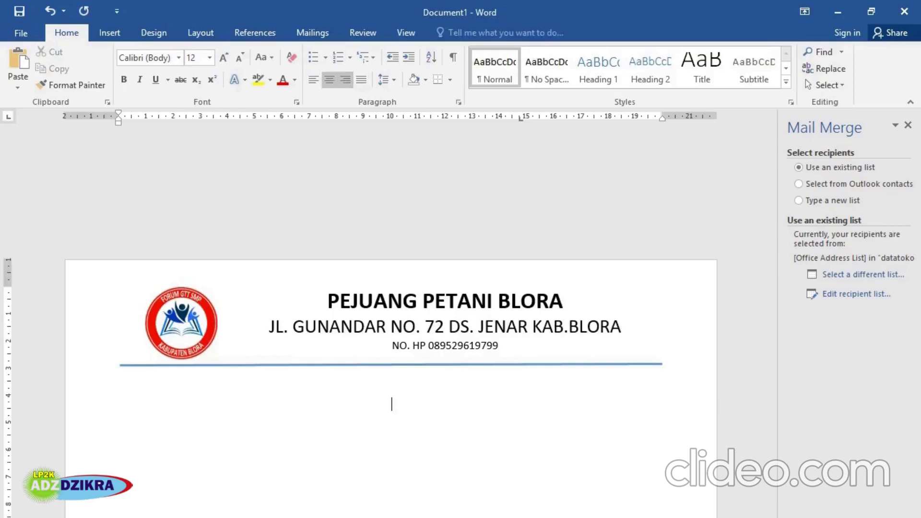
key(ctrl+l)
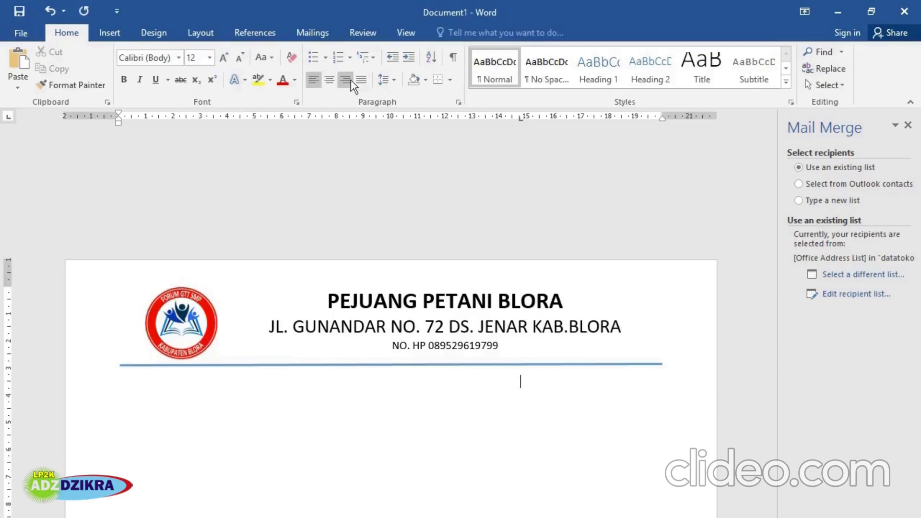
text(Kepad)
text(a Yth.)
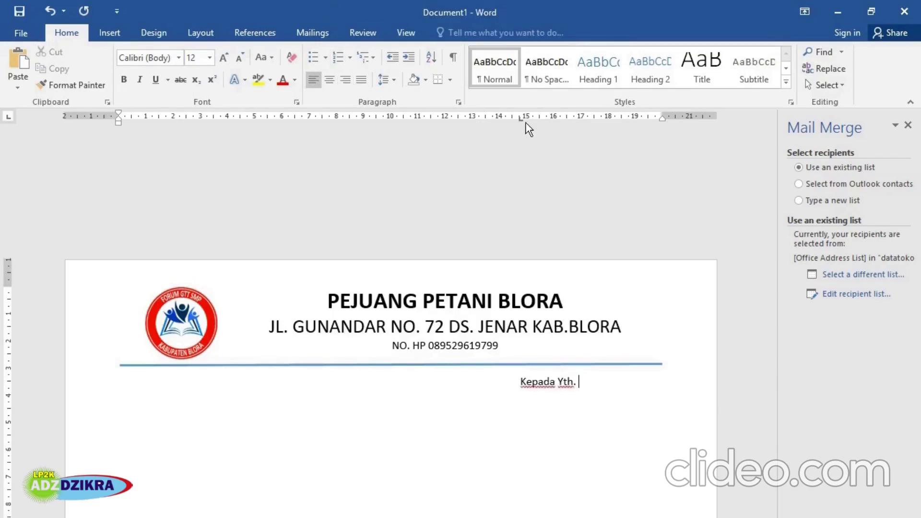
- Shift the Kepada Yth. indent on the ruler, add the 'Di' line and show Mailings
click(521, 382)
drag(519, 119, 446, 120)
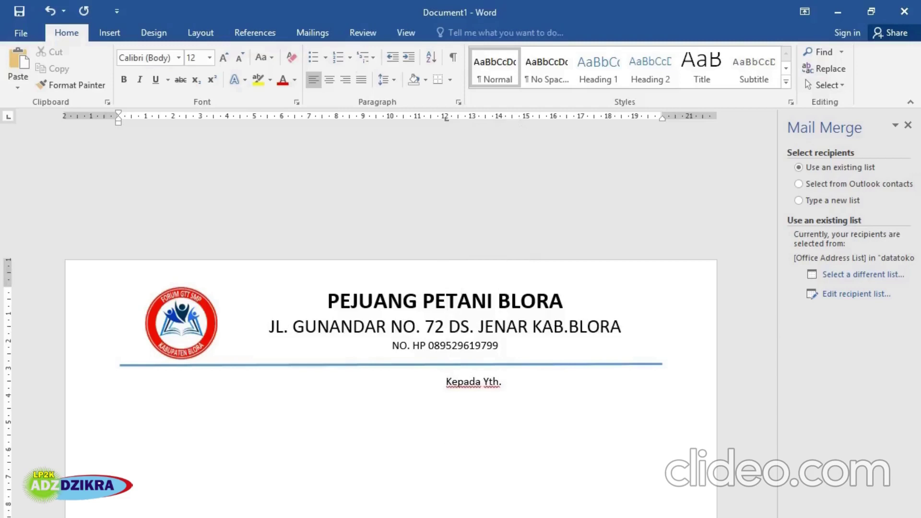
text(Di)
click(308, 33)
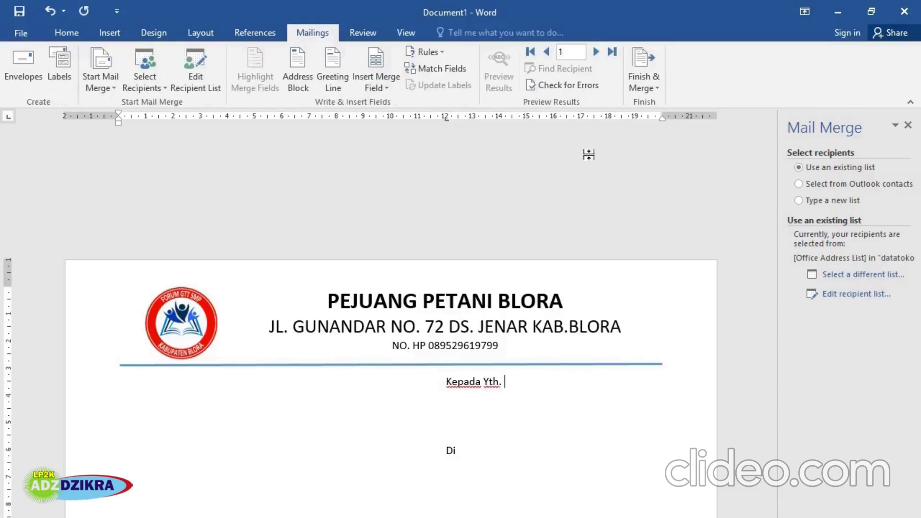
- Insert the «Company_Name» field after Kepada Yth. and start an indented line below
click(388, 86)
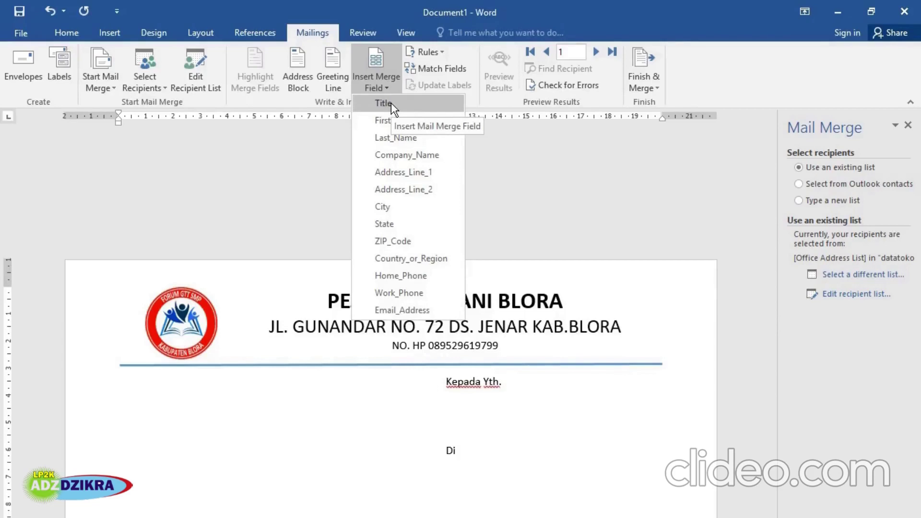
click(395, 157)
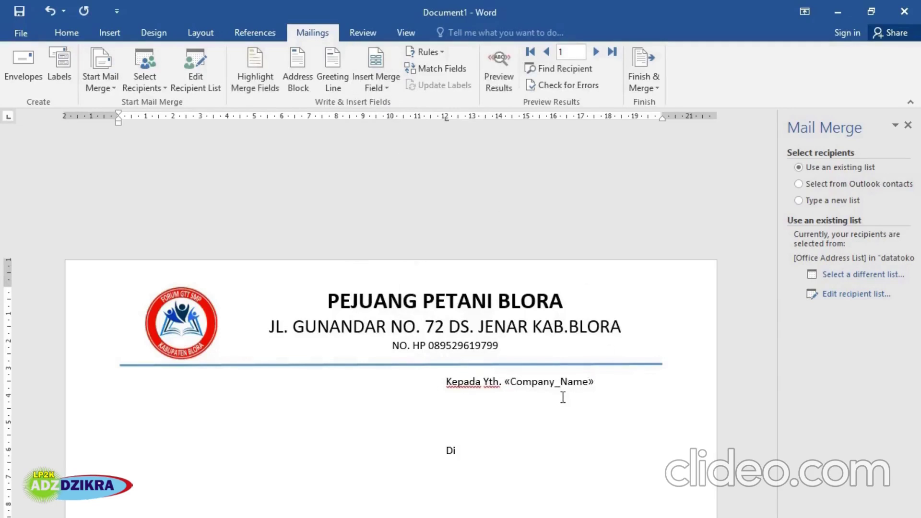
key(Return)
key(Tab)
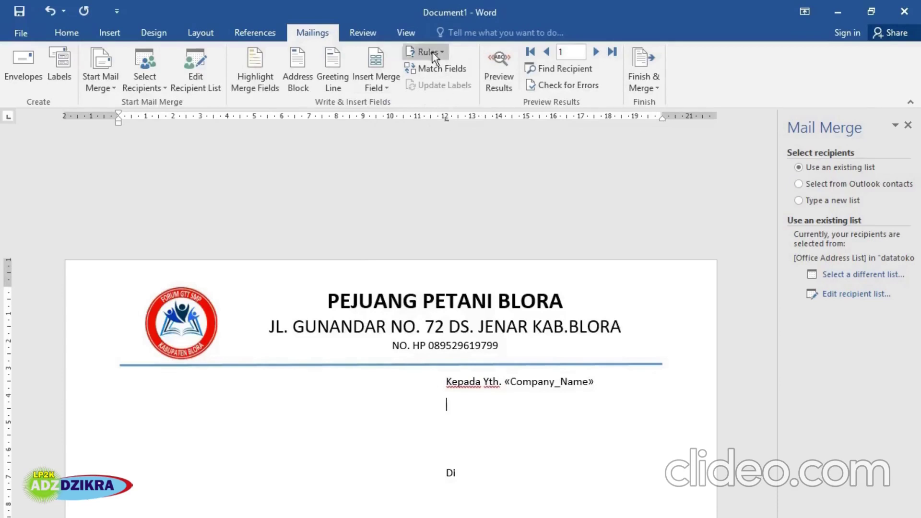
key(Delete)
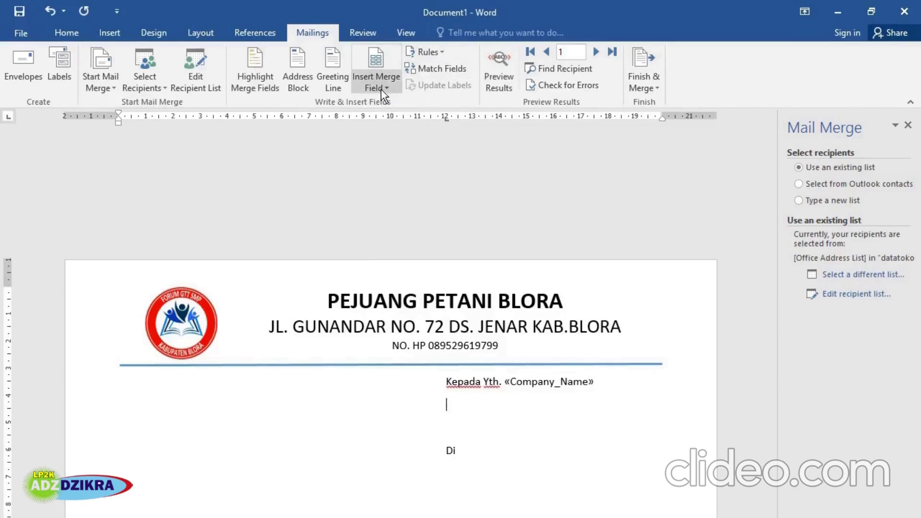
key(Delete)
- Insert «Title» «First_Name» «Last_Name» on one line, then start an indented address line
click(386, 87)
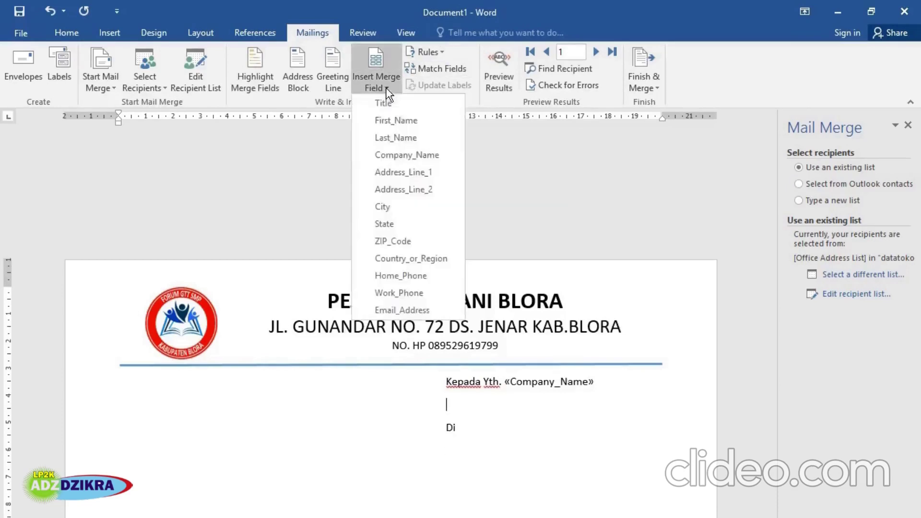
click(384, 103)
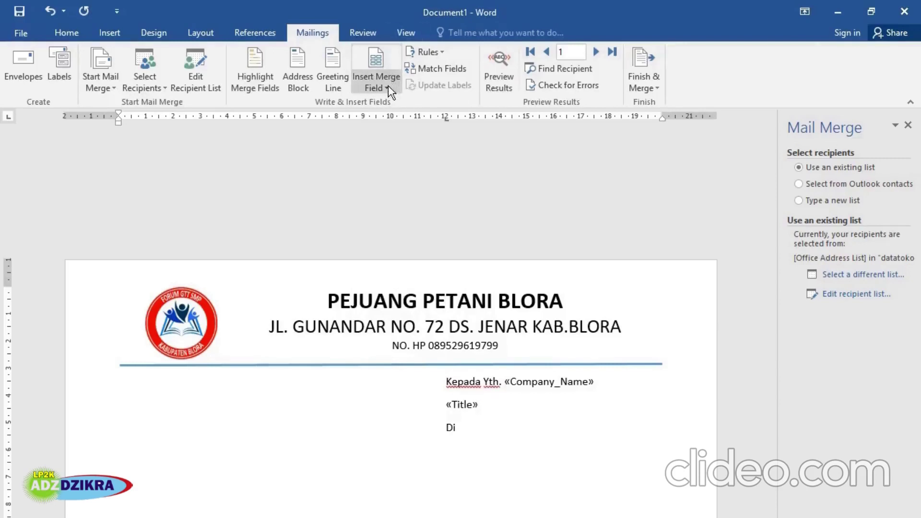
click(388, 86)
click(396, 120)
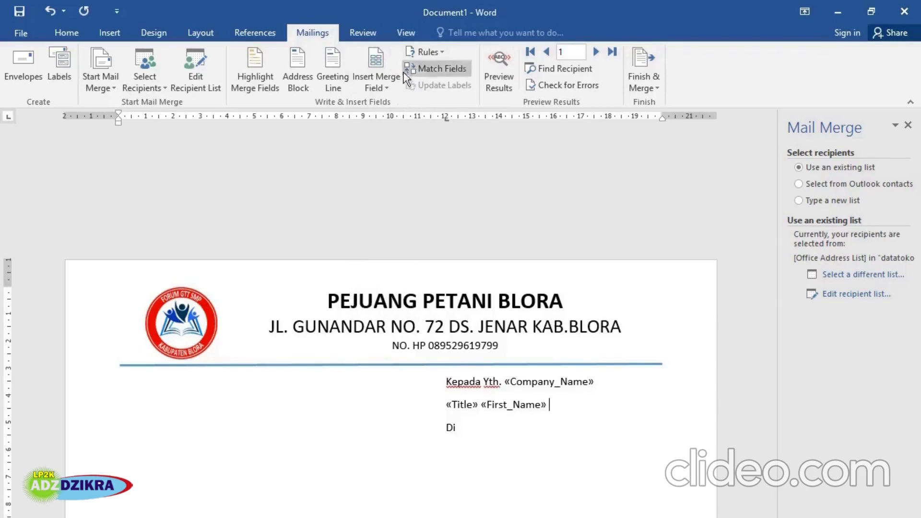
click(388, 89)
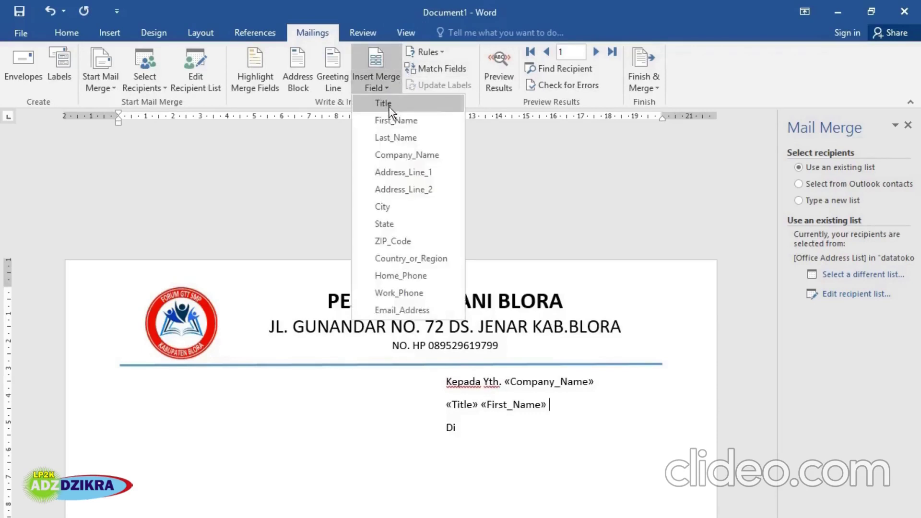
click(392, 138)
key(Return)
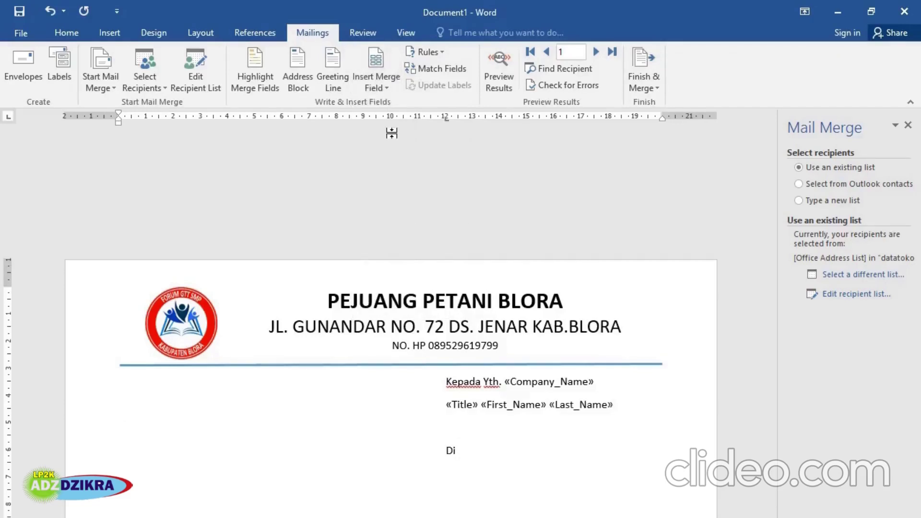
key(Tab)
- Add «Address_Line_1» «City», a «City» field after Di, and re-indent the Kepada line
click(385, 88)
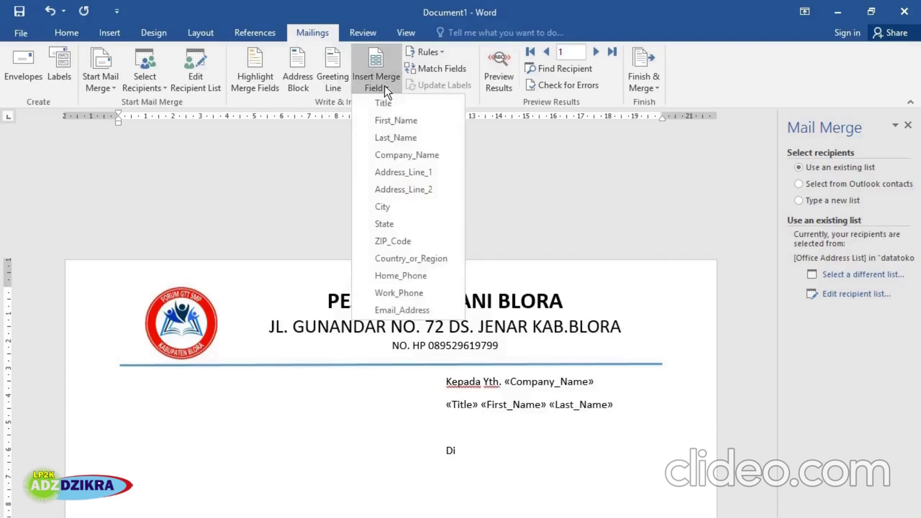
click(388, 172)
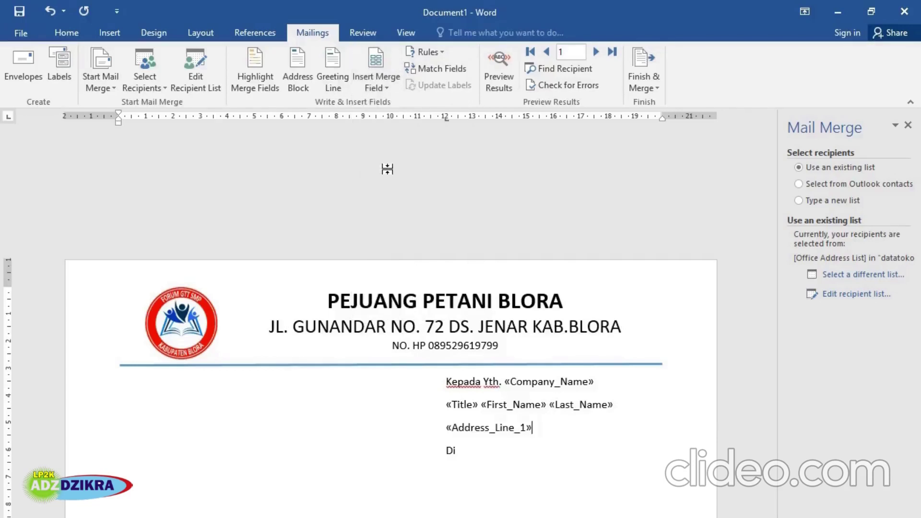
click(379, 88)
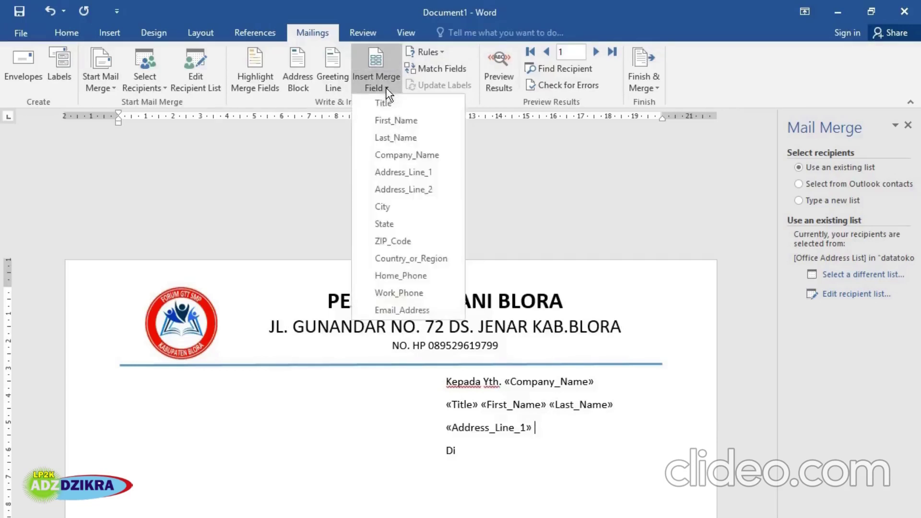
click(390, 214)
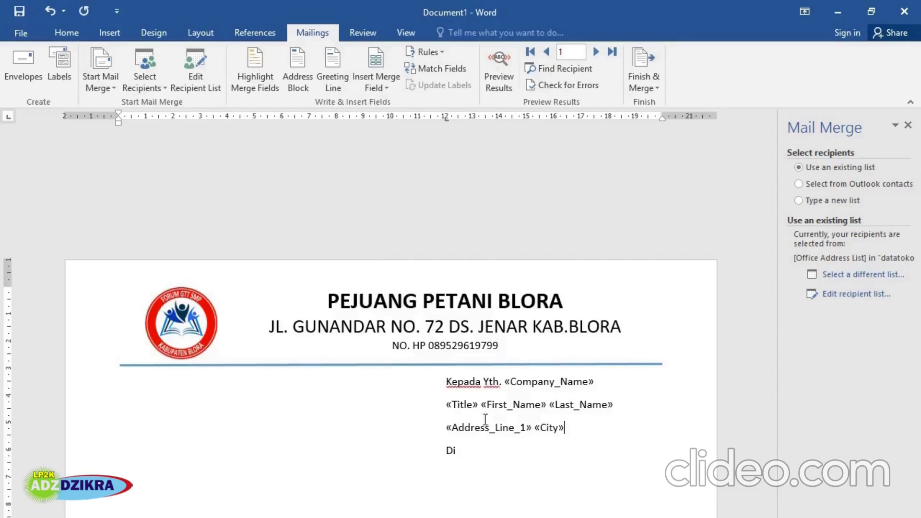
click(496, 452)
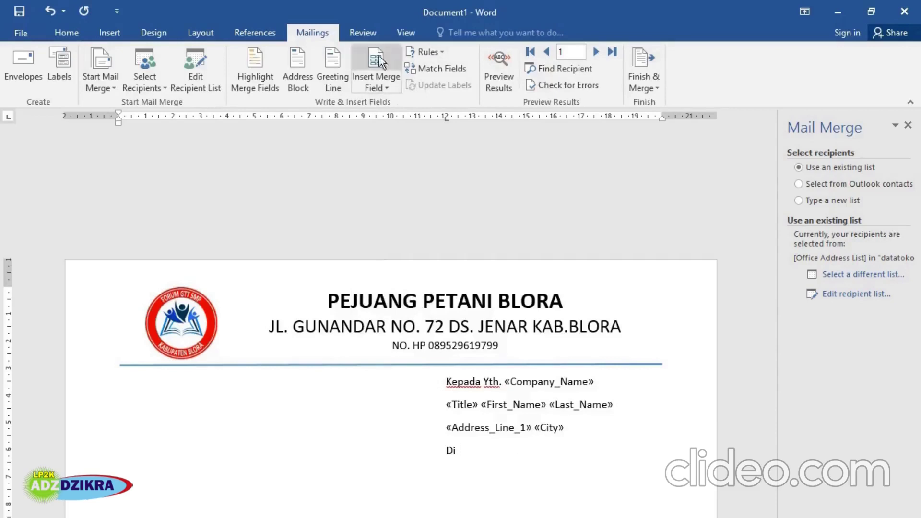
click(382, 87)
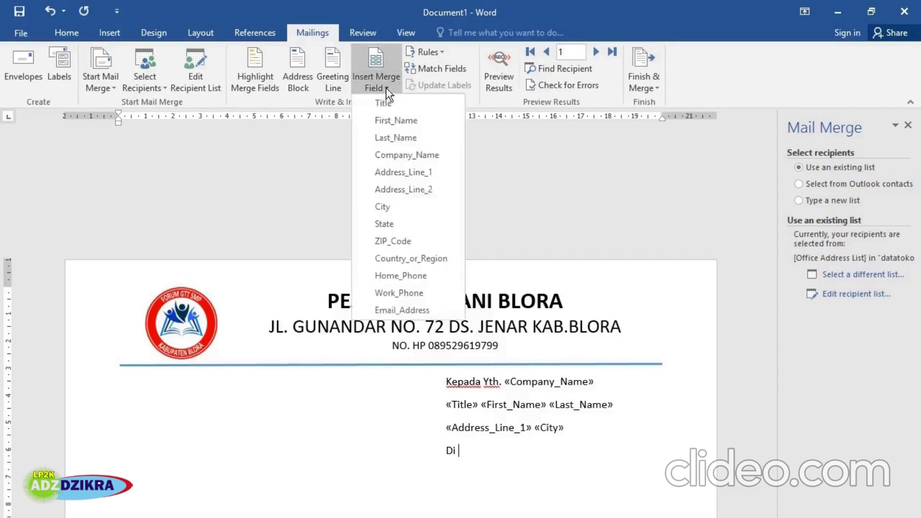
click(407, 209)
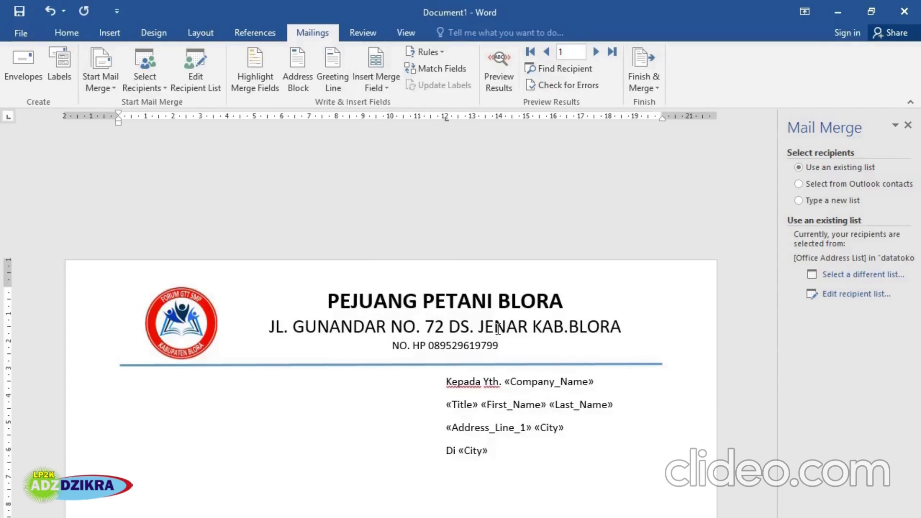
click(448, 382)
key(Return)
key(Tab)
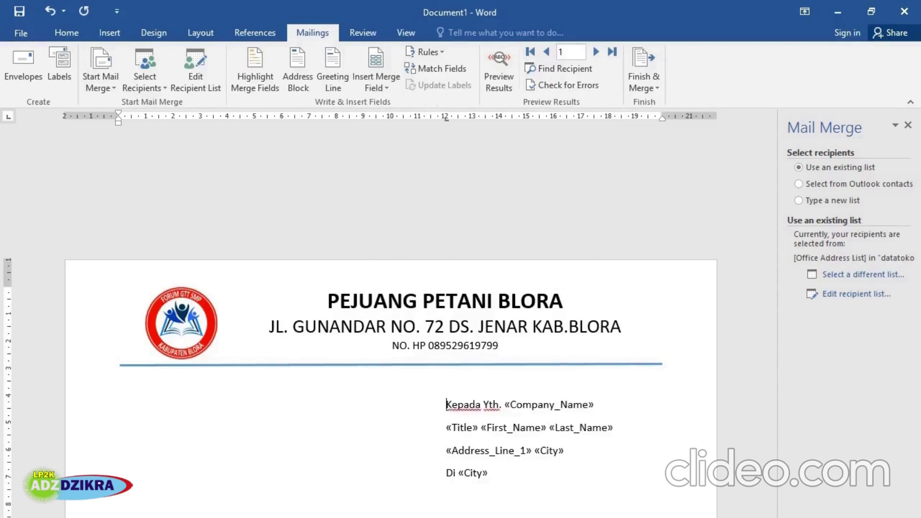
- Preview the merged letter with real data and step through records 2, 3 and 4
click(506, 65)
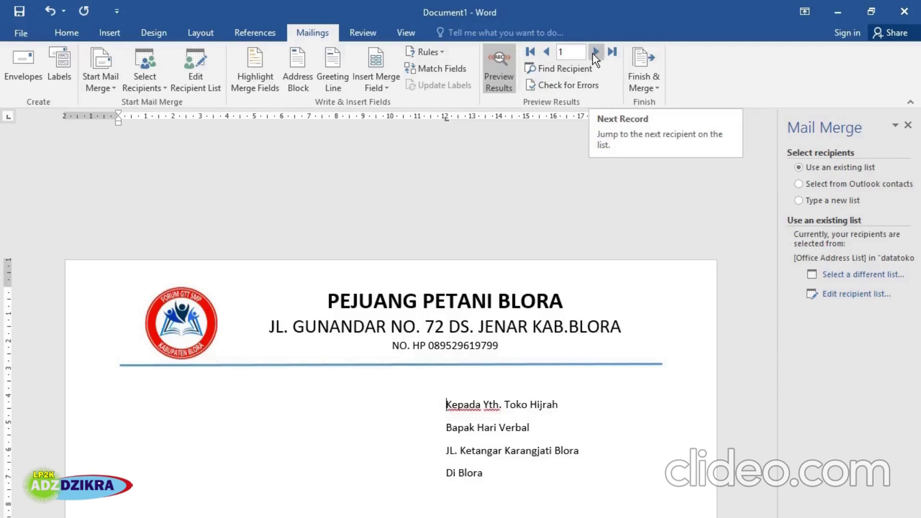
click(595, 52)
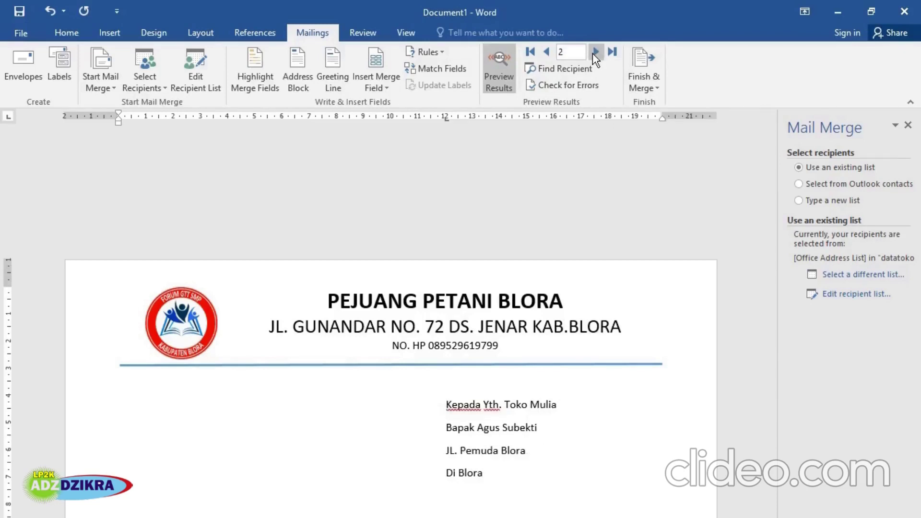
click(593, 54)
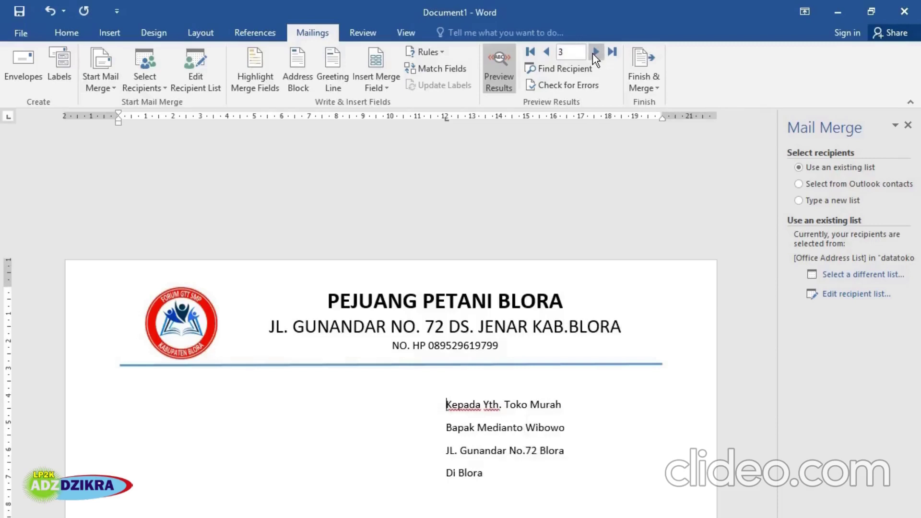
click(593, 54)
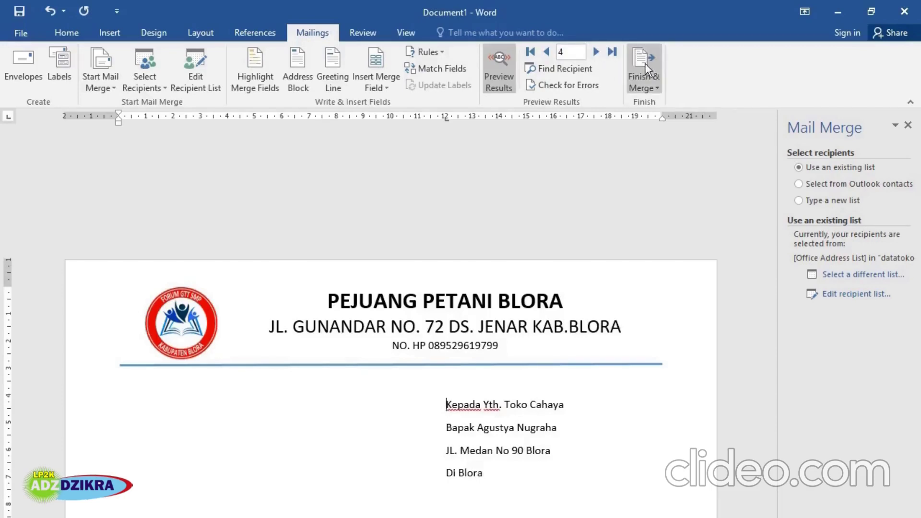
- Choose Finish & Merge > Print Documents, then close the merge-to-printer dialog
click(656, 88)
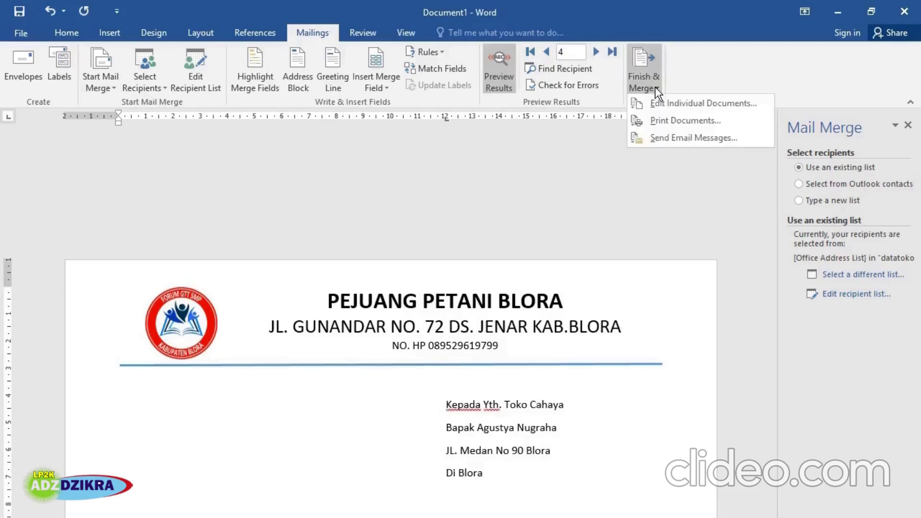
click(655, 122)
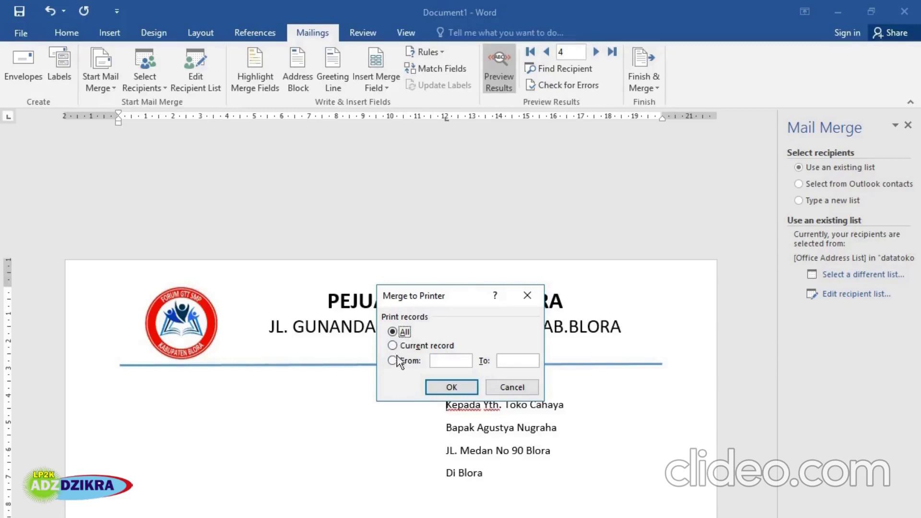
click(502, 390)
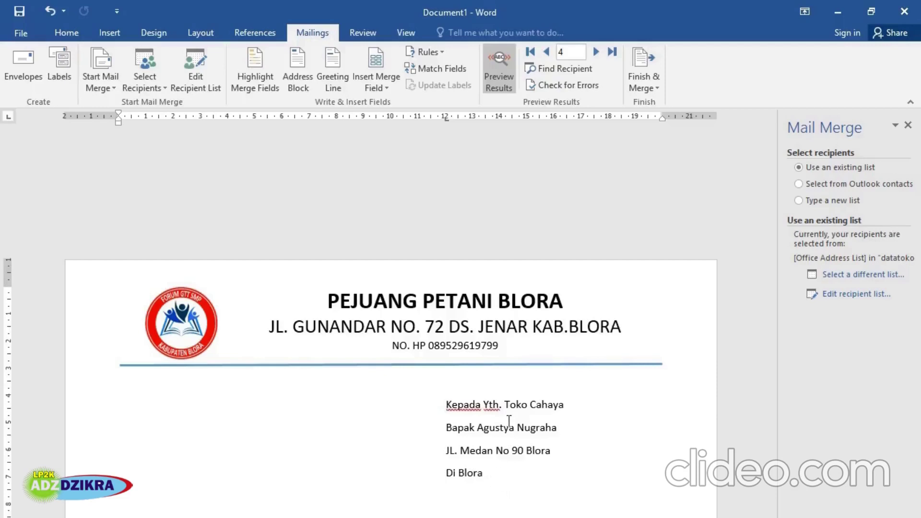
- Delete the old typed recipient address lines, leaving an empty line above Di
drag(505, 403, 563, 461)
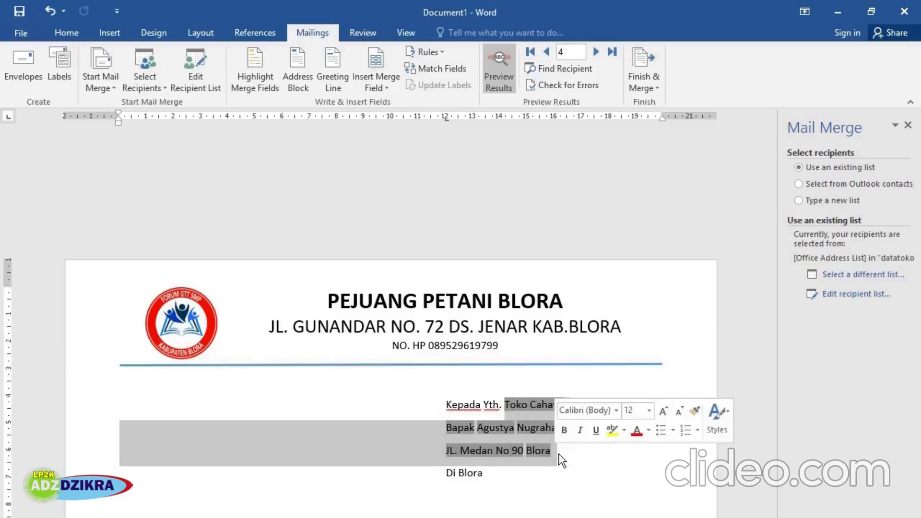
key(Delete)
key(Return)
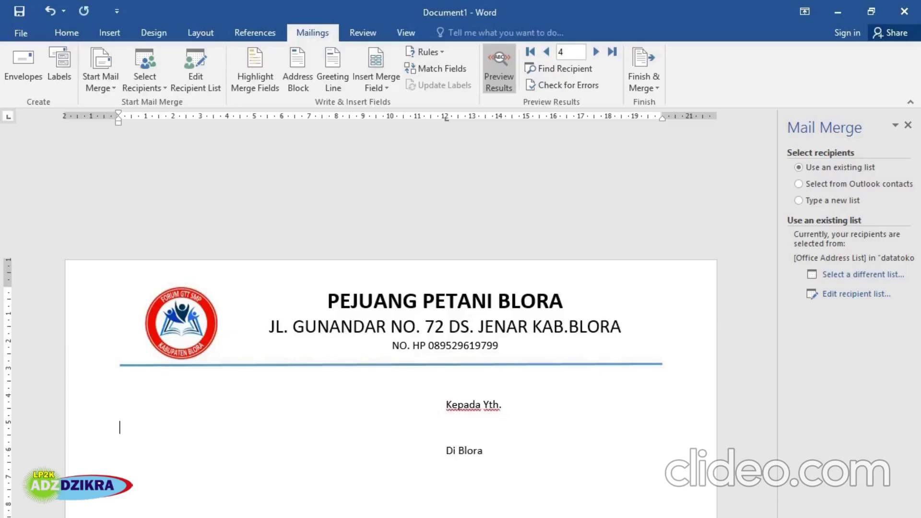
- Remove the word 'Blora' after Di and bring the TO.xlsx workbook forward
drag(487, 453, 459, 453)
key(Delete)
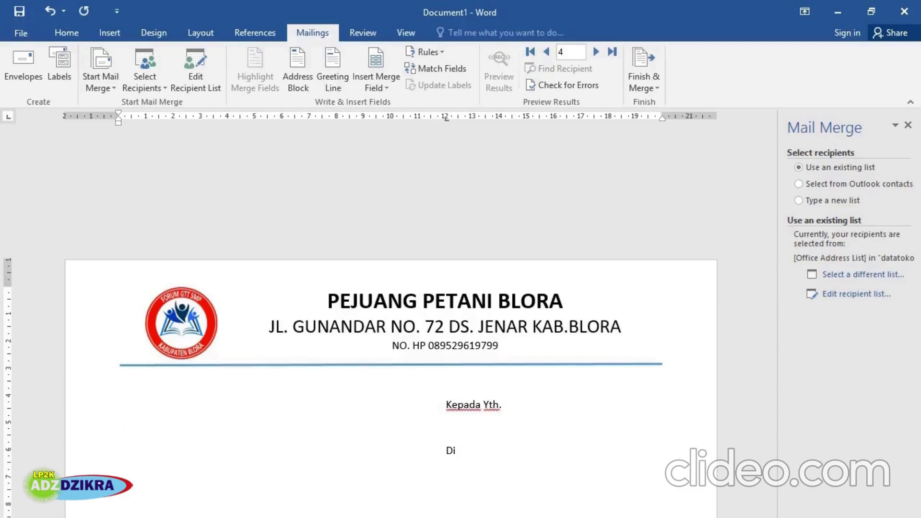
key(alt+Tab)
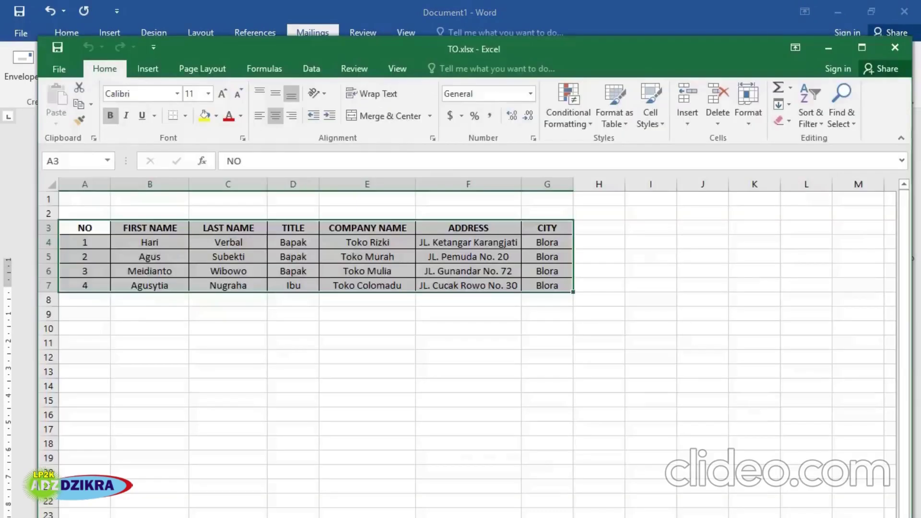
- Widen columns E and F of TO.xlsx to fit the company names and addresses
click(362, 488)
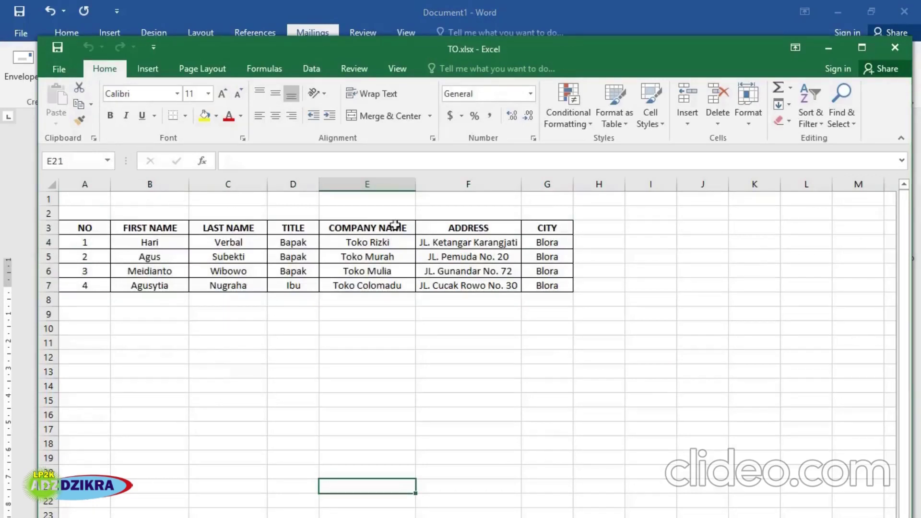
drag(418, 184, 454, 183)
drag(560, 185, 692, 185)
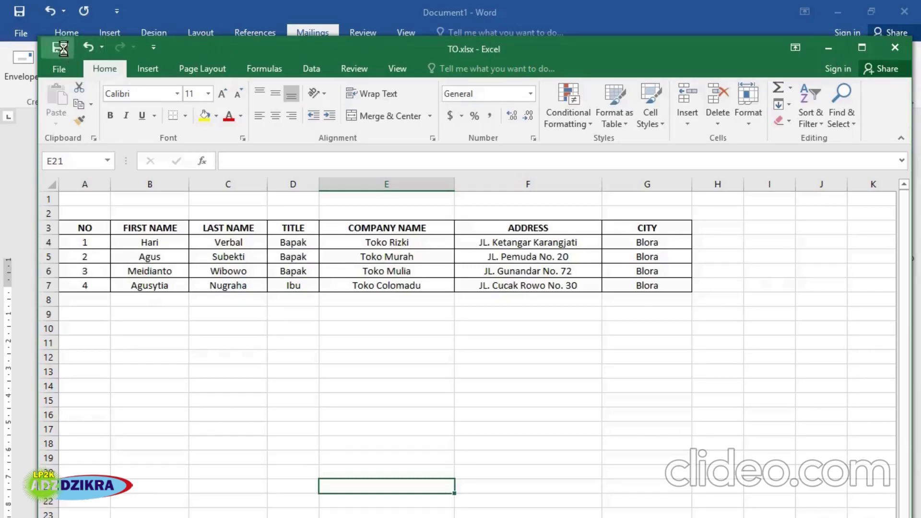
- Close TO.xlsx and remove the empty line and gap above Kepada Yth. in the letter
click(894, 48)
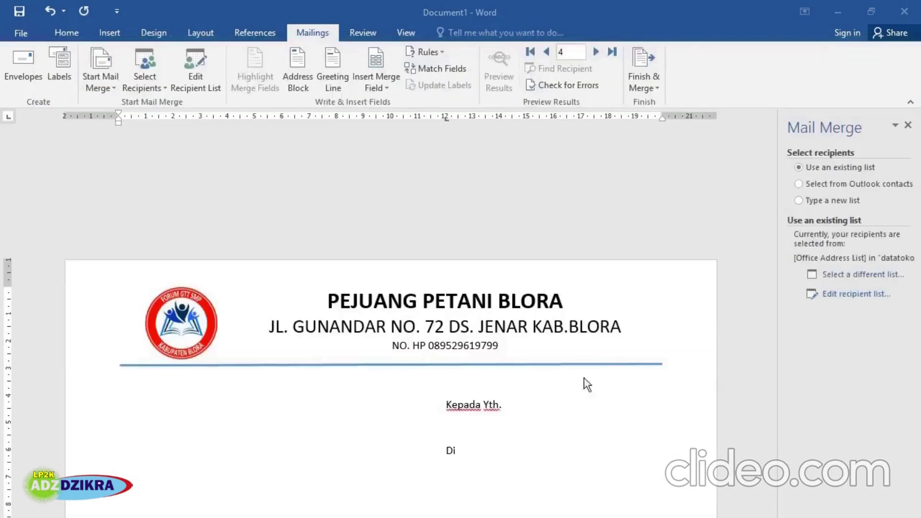
click(465, 427)
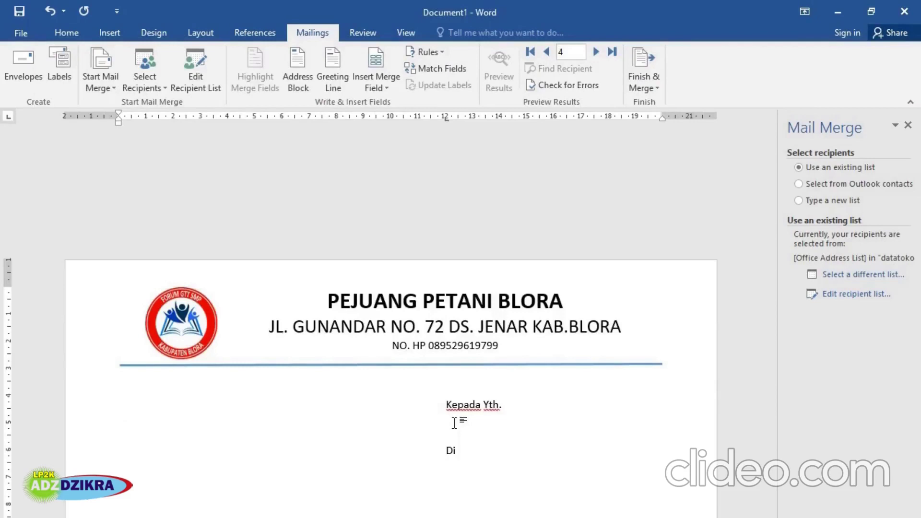
click(457, 379)
key(Delete)
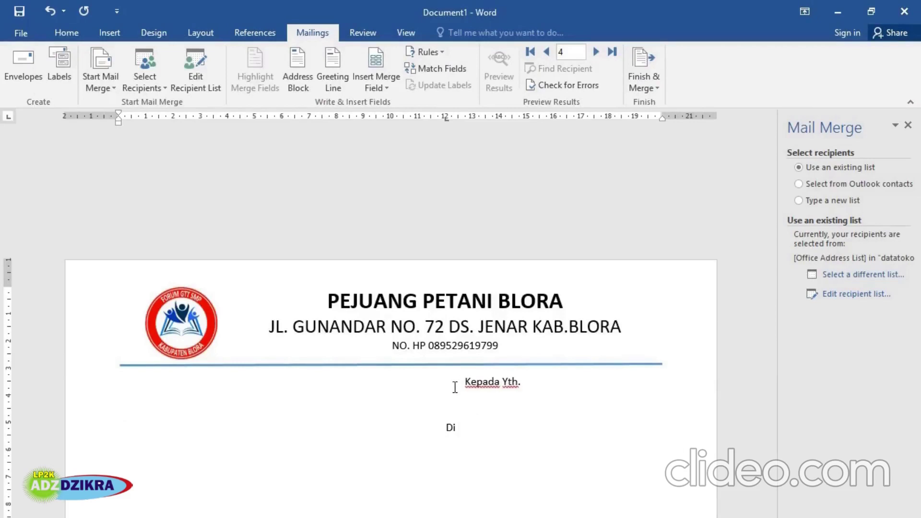
key(Delete)
- Set the mail merge document type to Letters
click(449, 400)
click(530, 382)
click(112, 87)
click(114, 102)
click(908, 127)
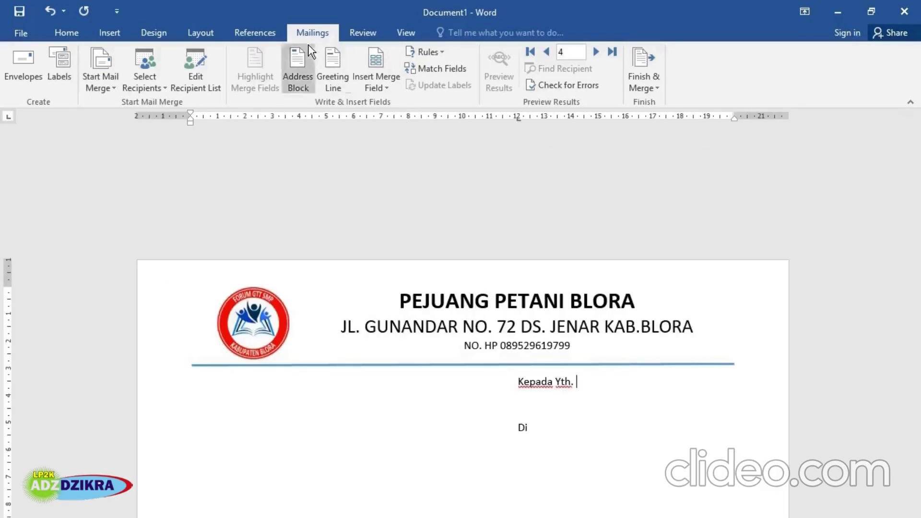
click(113, 90)
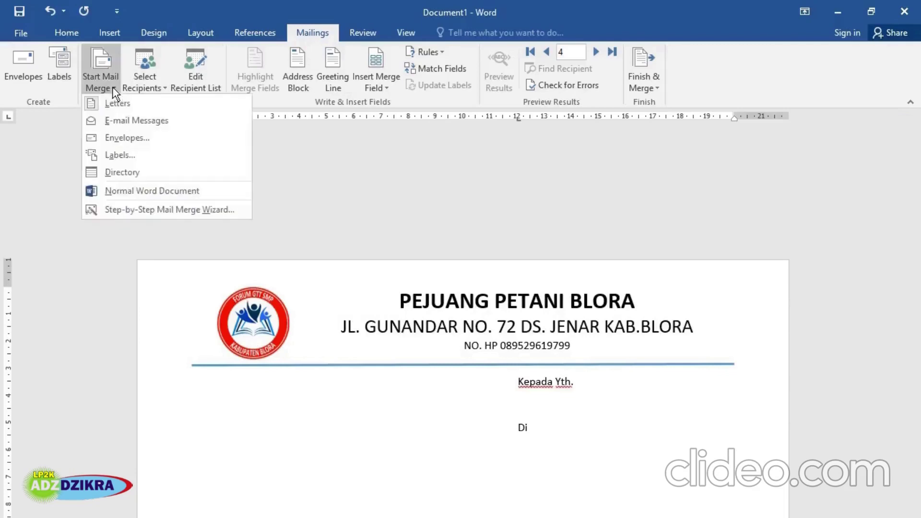
click(111, 103)
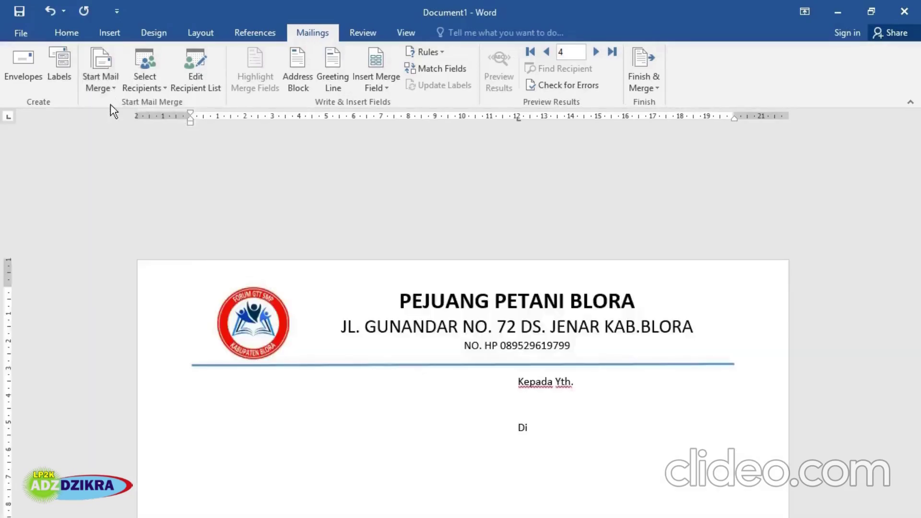
click(112, 87)
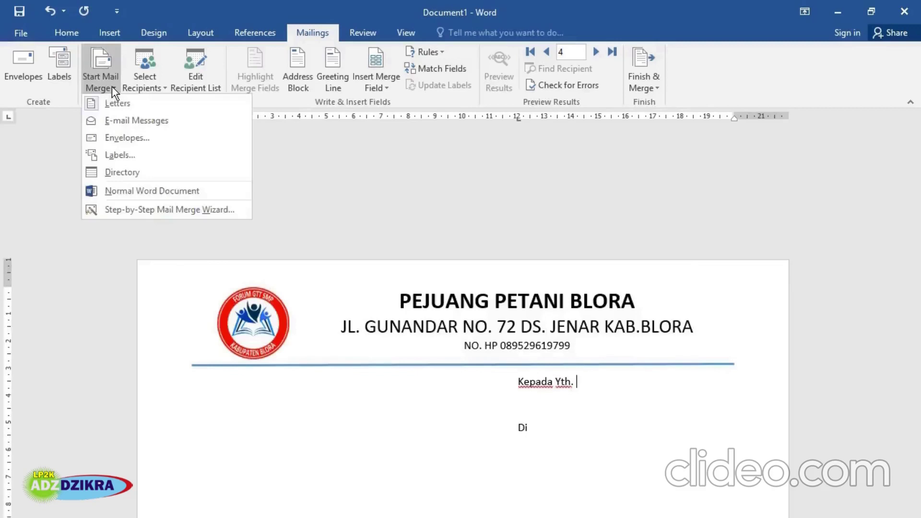
click(141, 208)
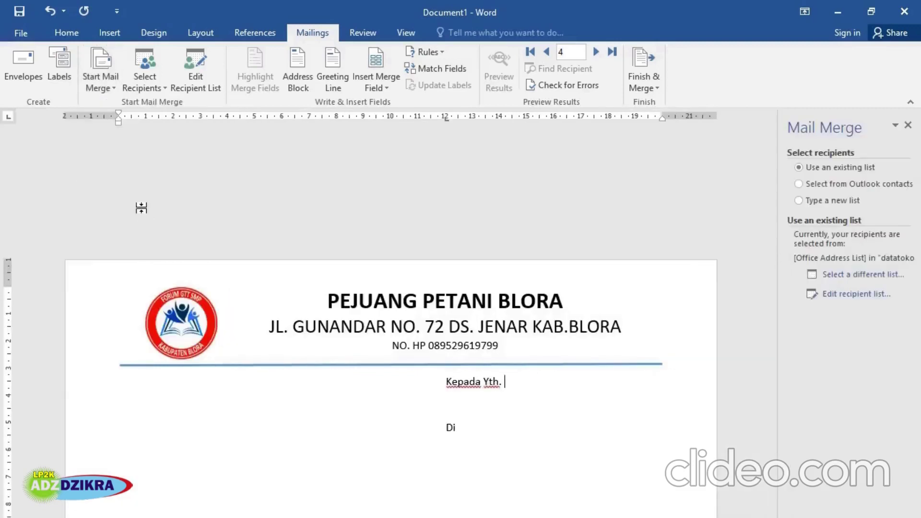
click(109, 85)
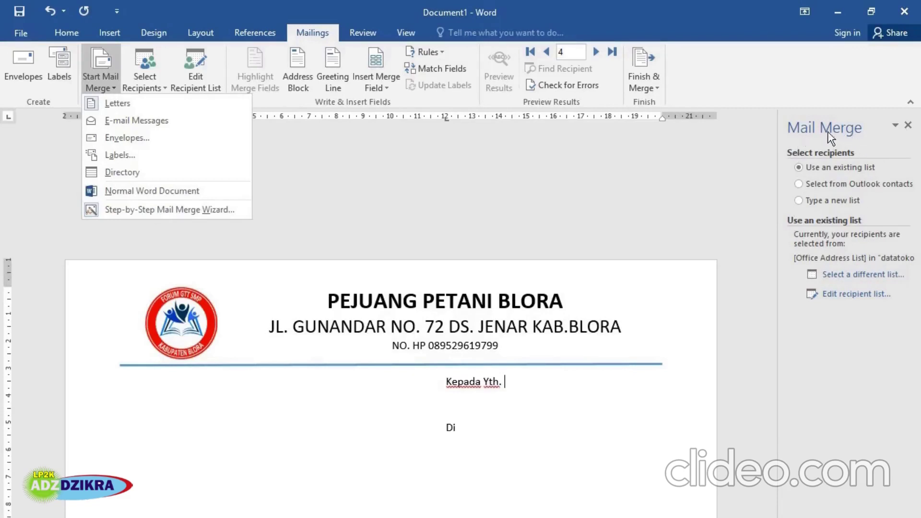
click(730, 181)
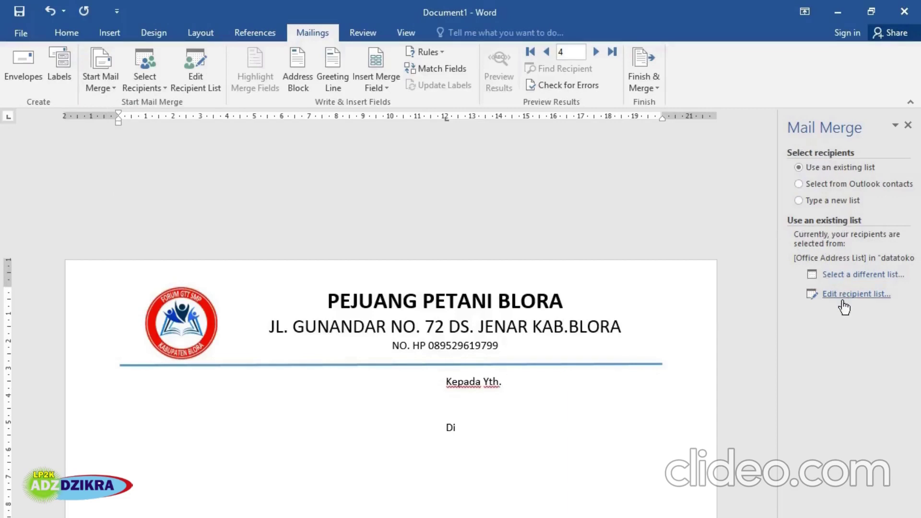
- Choose TO.xlsx on the Desktop as the new recipient list file
click(849, 276)
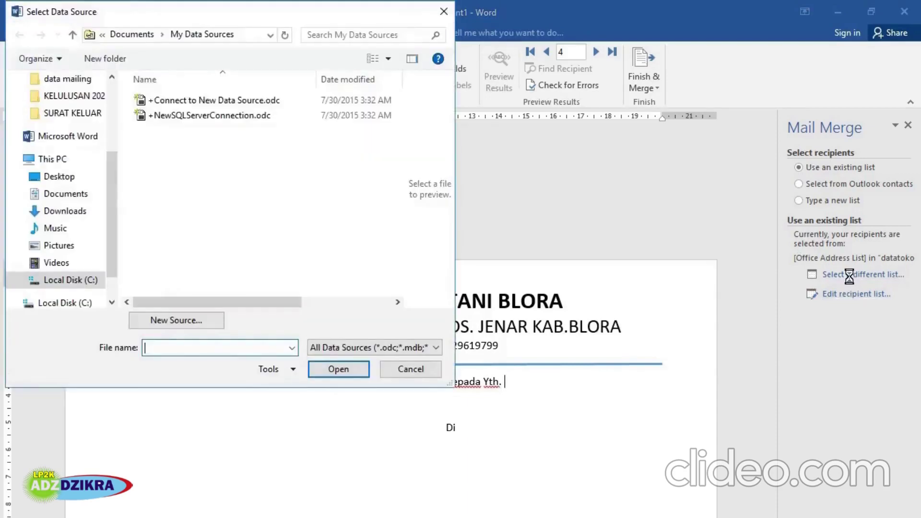
drag(108, 194, 104, 109)
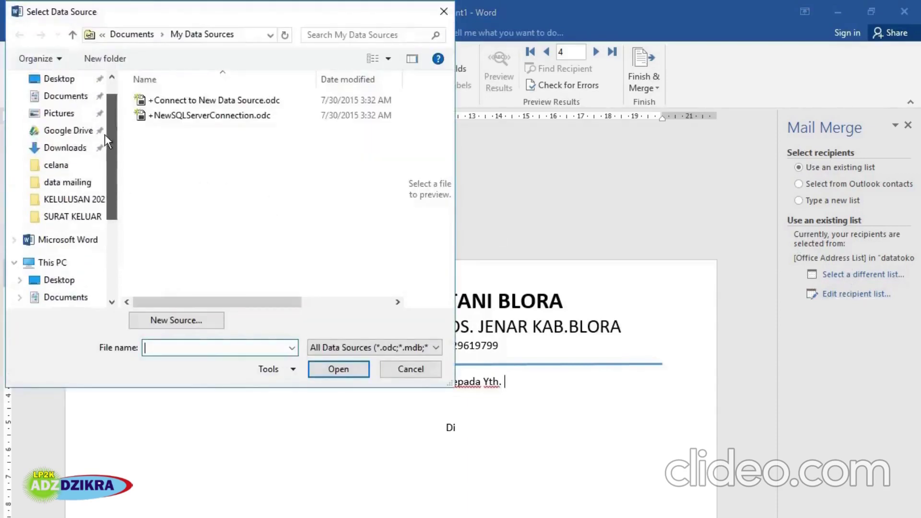
click(72, 108)
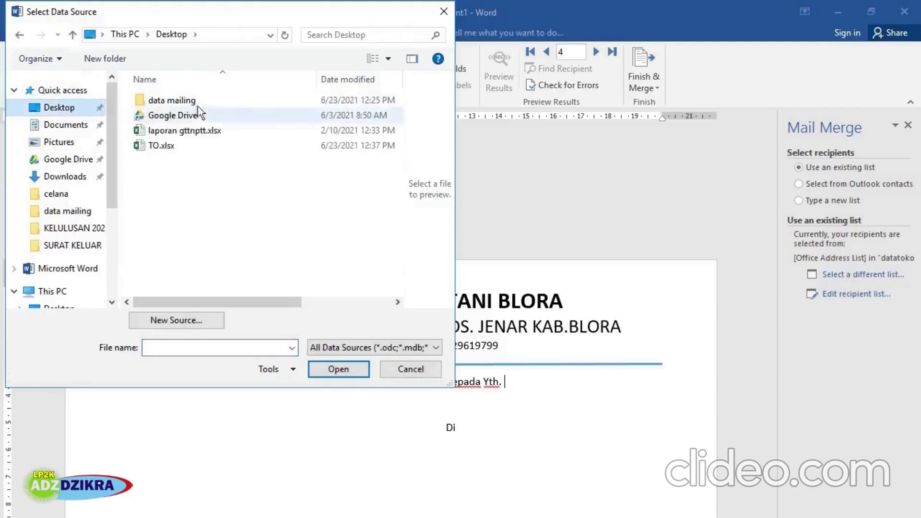
click(183, 149)
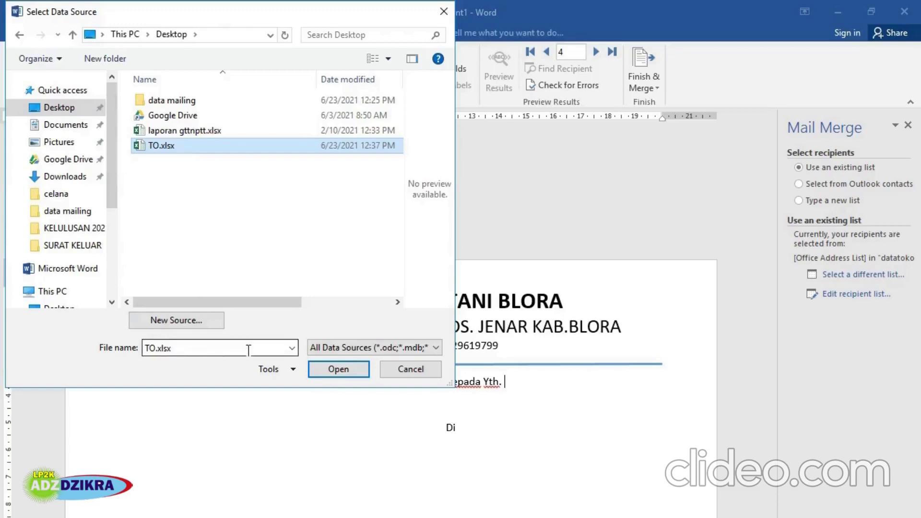
click(341, 371)
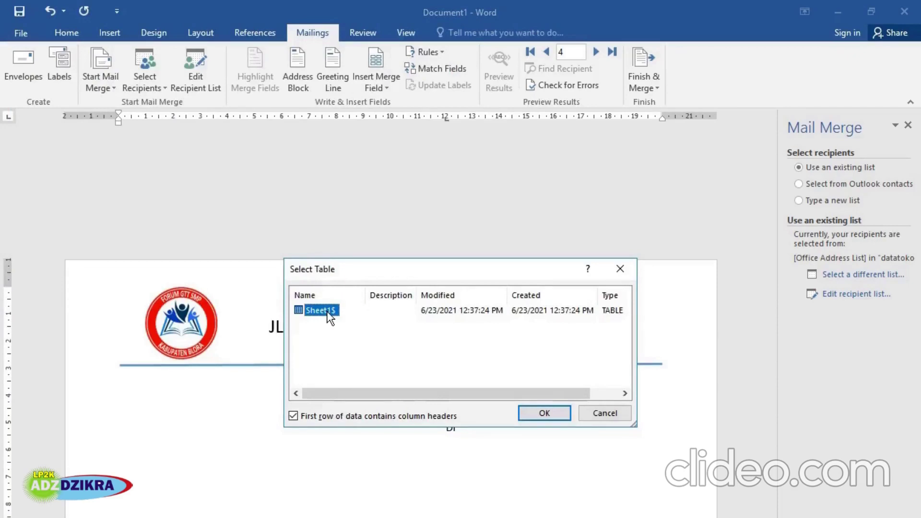
- Accept Sheet1$ as the recipient table and review the four TO.xlsx records
mouse_move(397, 394)
mouse_down()
mouse_move(470, 402)
mouse_move(390, 403)
mouse_up()
click(534, 413)
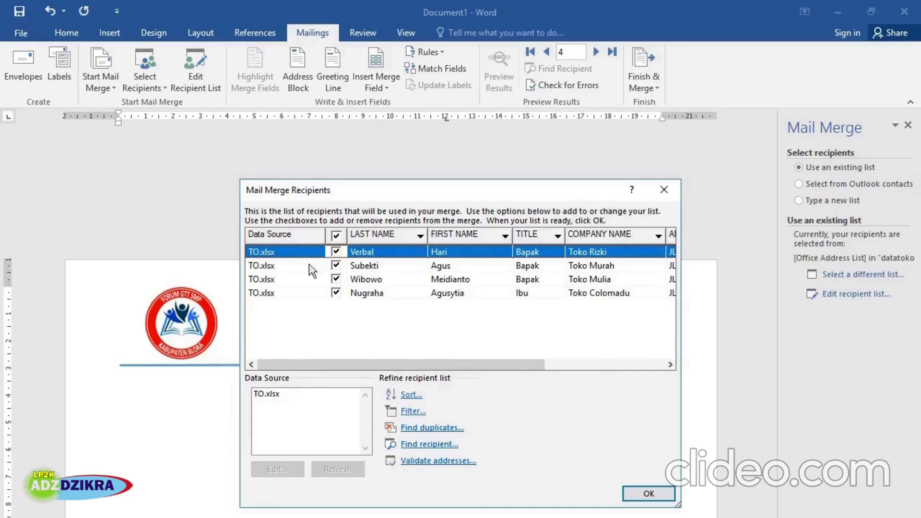
drag(392, 364, 516, 364)
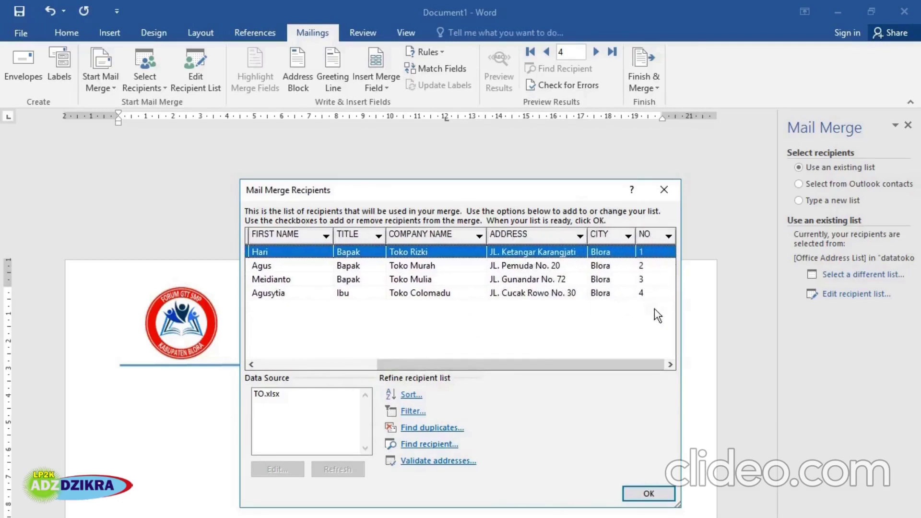
drag(642, 365, 491, 369)
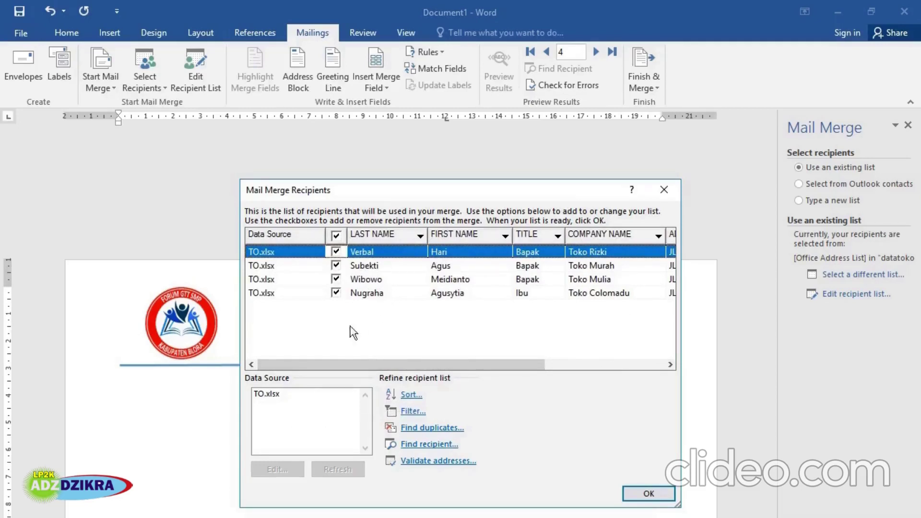
click(261, 394)
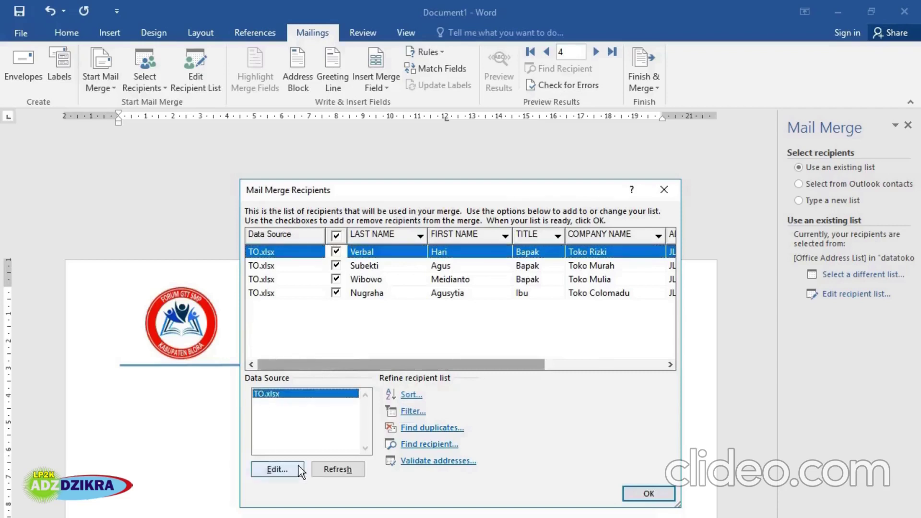
- Change the first recipient's first name to end in 'y', save to TO.xlsx, and view the address columns
click(262, 469)
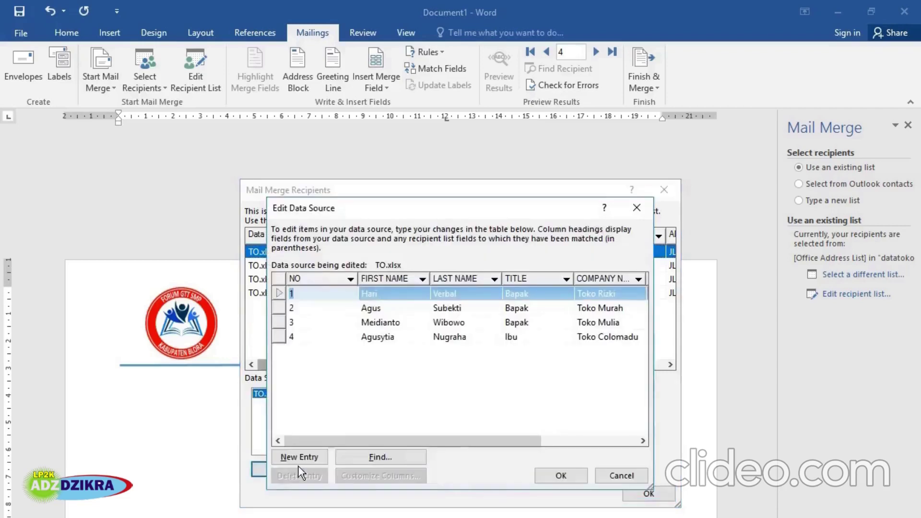
click(393, 293)
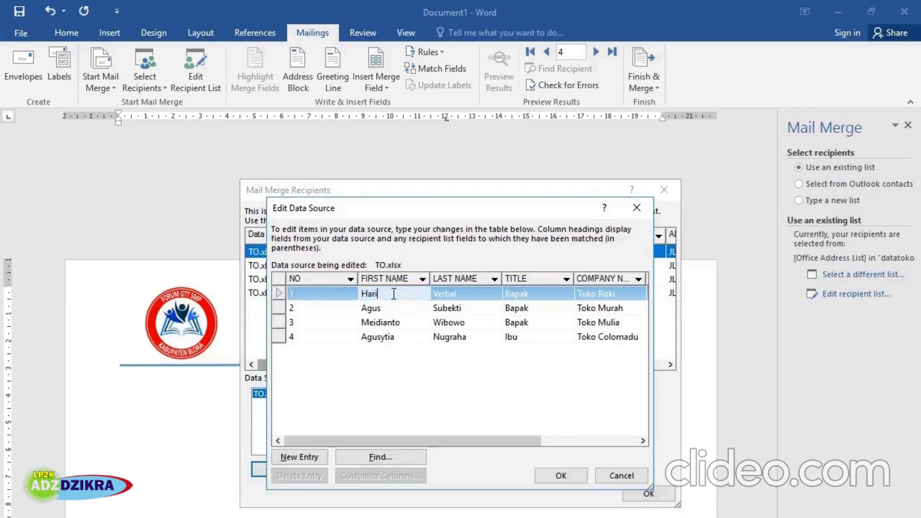
key(BackSpace)
text(y)
click(563, 476)
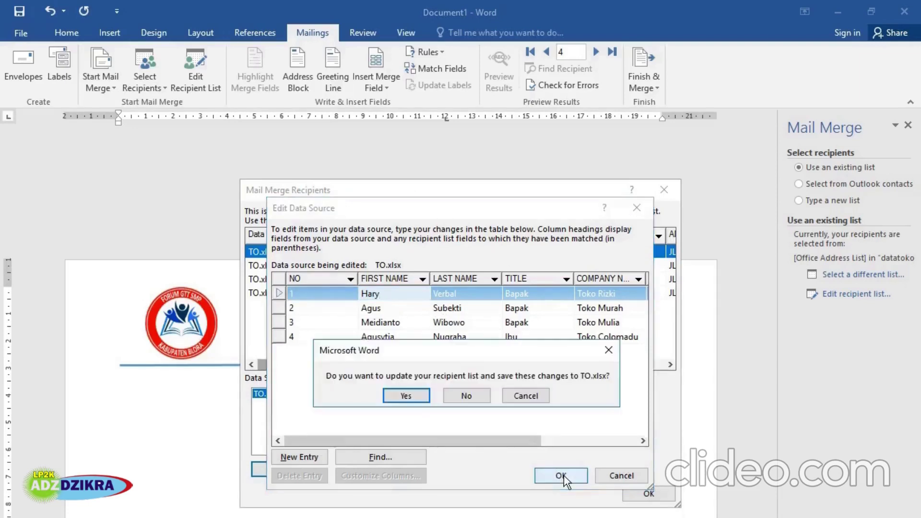
click(402, 397)
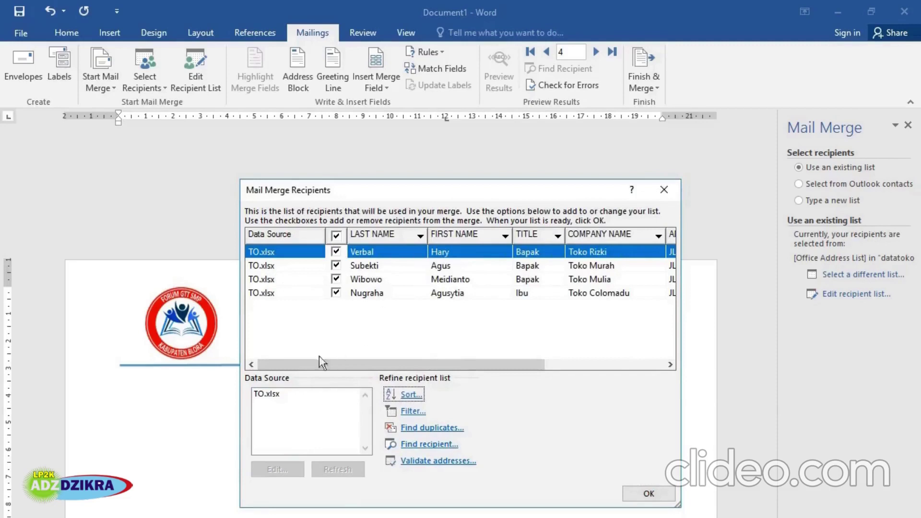
click(263, 394)
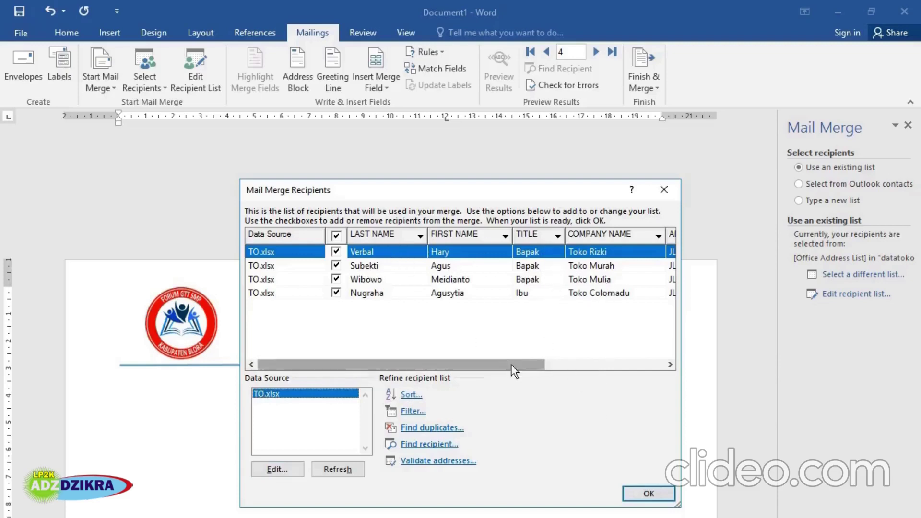
drag(513, 365, 646, 365)
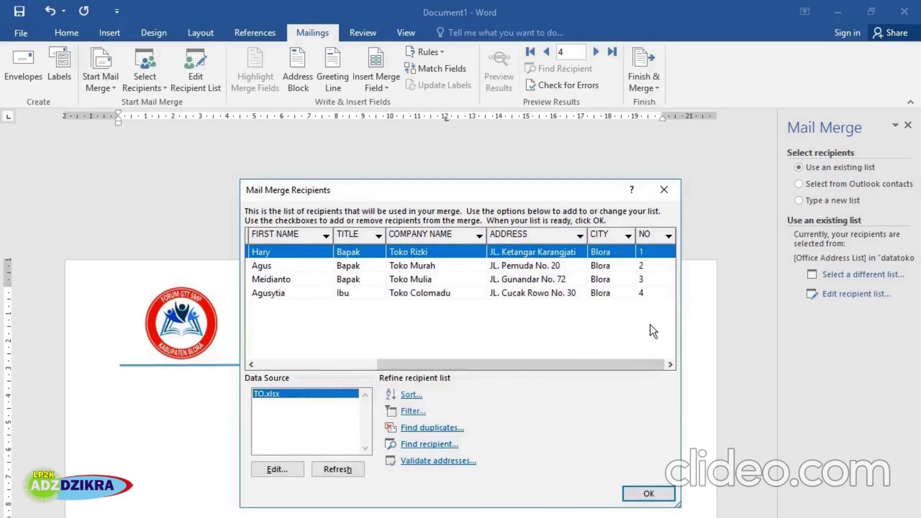
- Insert COMPANY_NAME after Kepada Yth., then TITLE, FIRST_NAME and LAST_NAME on the next line
click(640, 492)
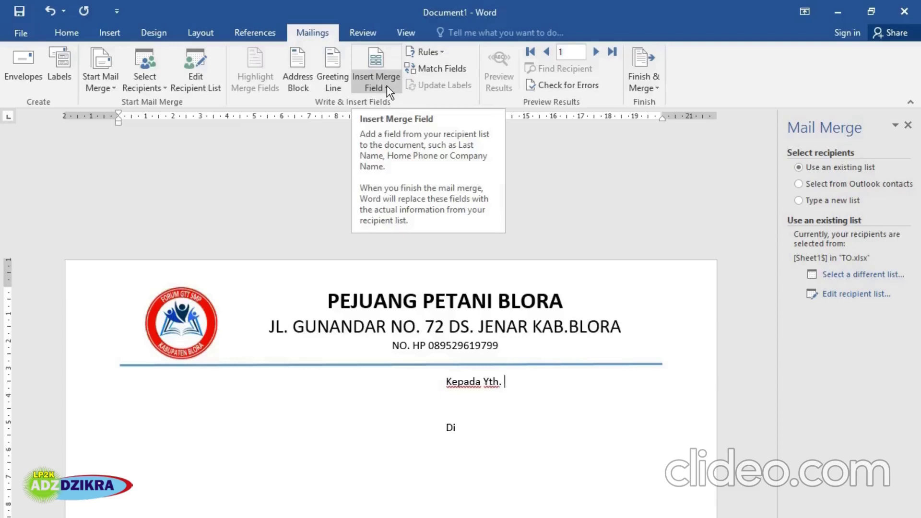
click(387, 85)
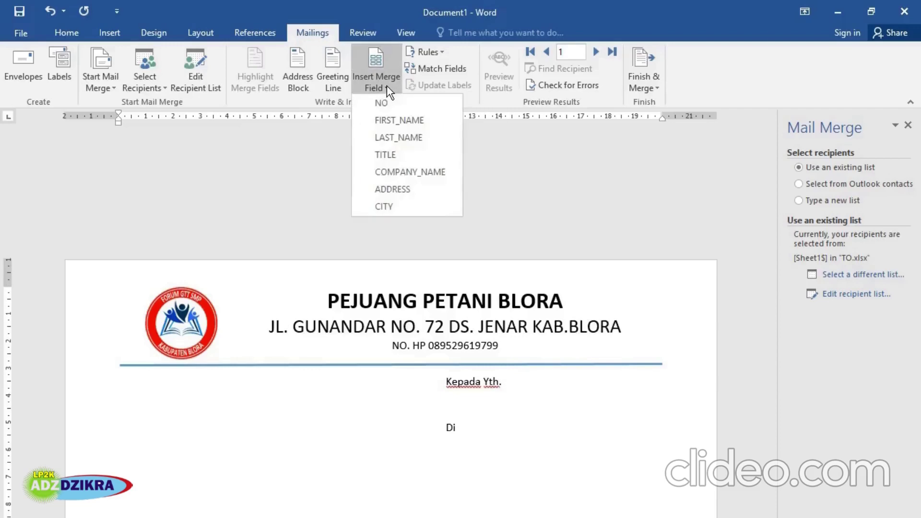
click(407, 173)
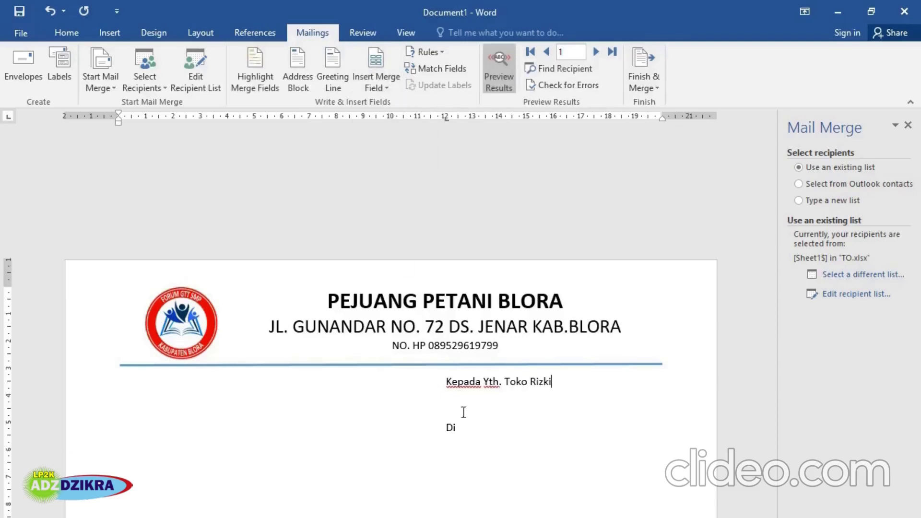
click(472, 397)
click(386, 89)
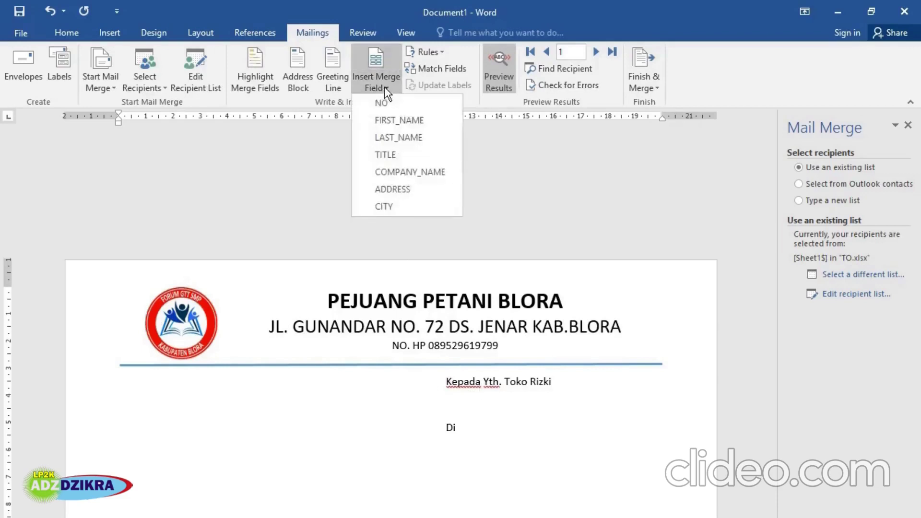
click(402, 155)
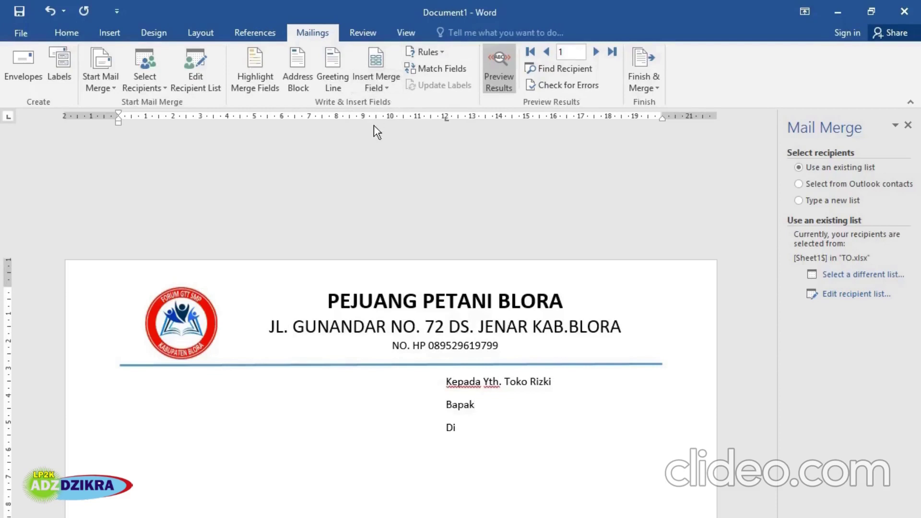
click(383, 86)
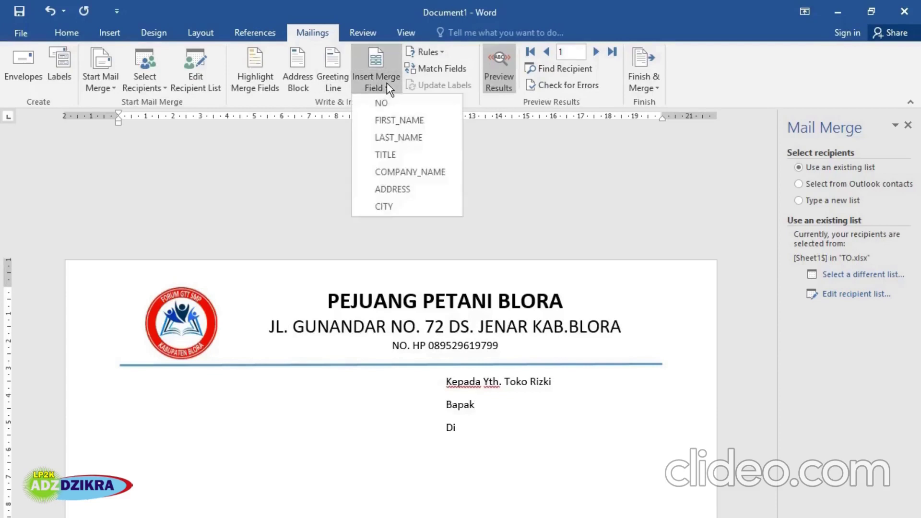
click(413, 120)
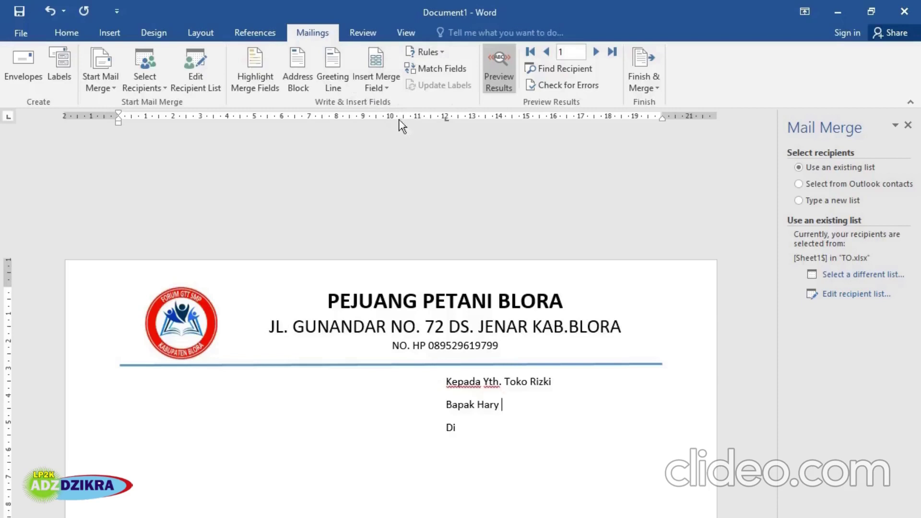
click(389, 88)
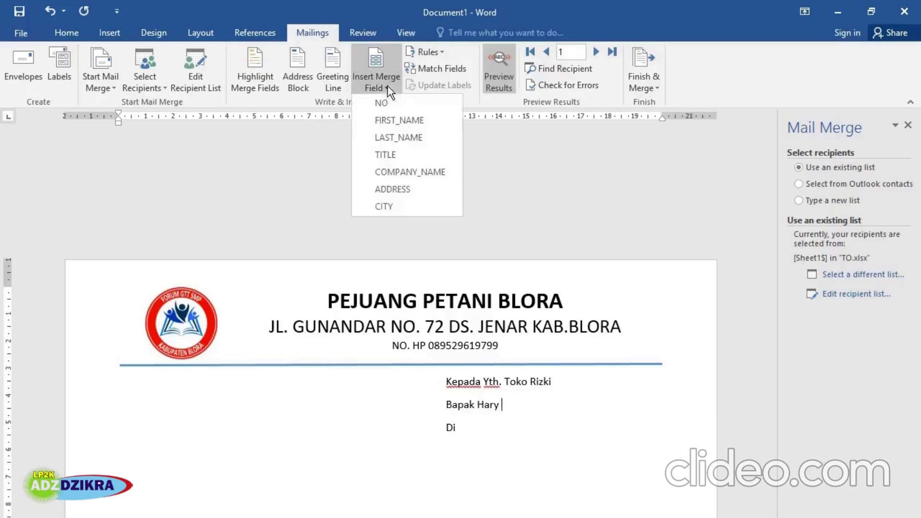
click(394, 137)
- Add a new line holding the ADDRESS and CITY merge fields
key(Return)
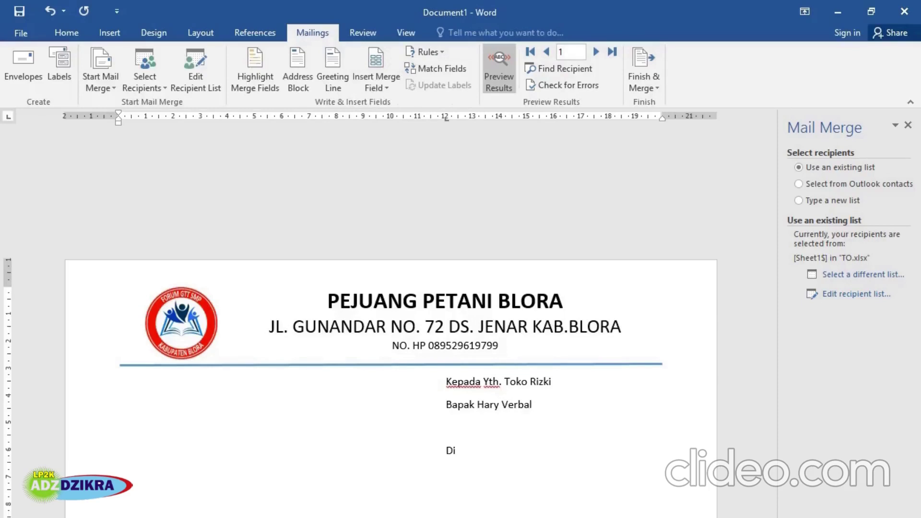
click(388, 89)
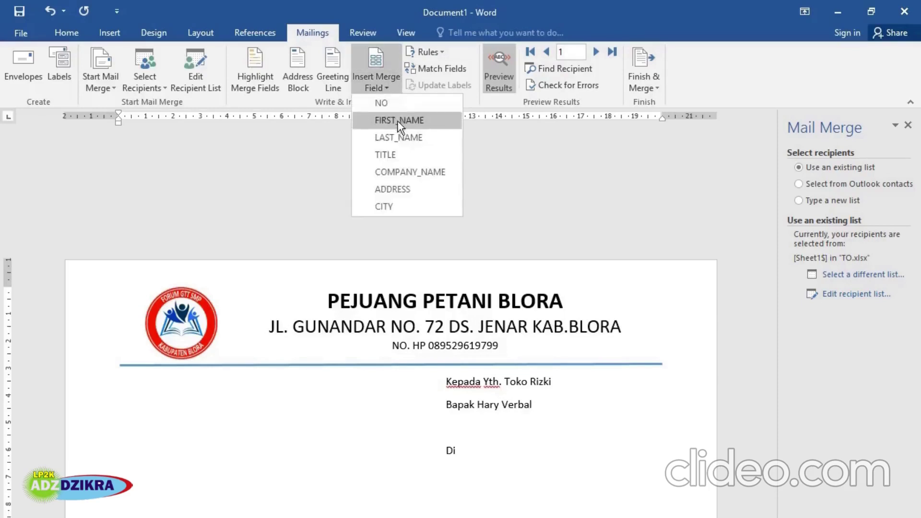
click(406, 189)
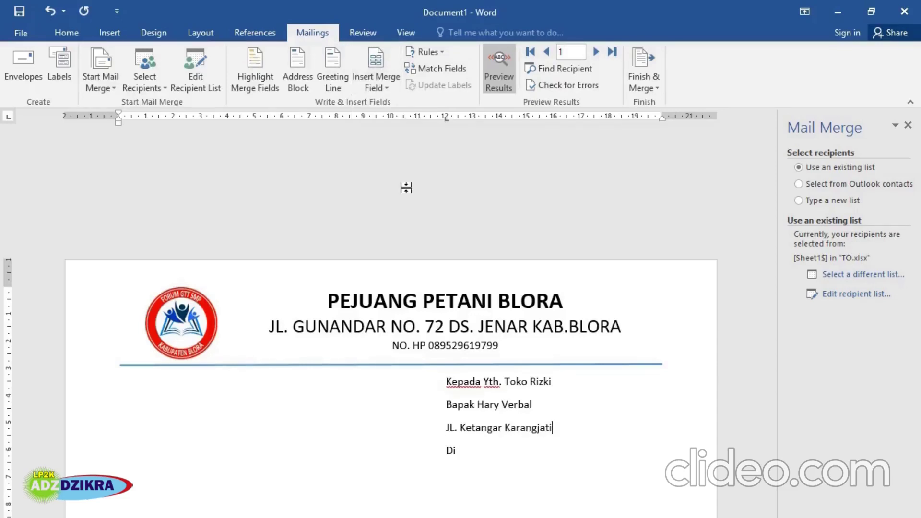
click(387, 89)
click(396, 206)
- Add the CITY field after Di and preview the second recipient, Toko Murah
click(471, 450)
click(389, 90)
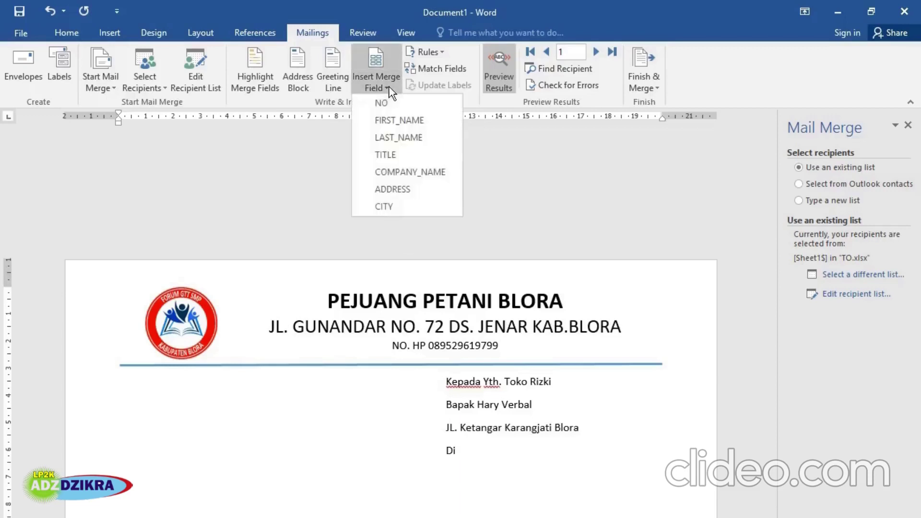
click(401, 212)
click(683, 442)
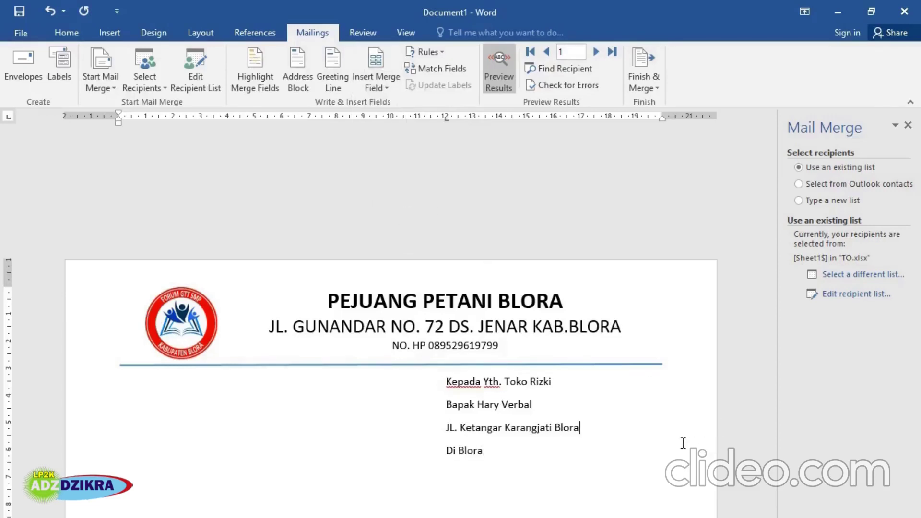
click(595, 52)
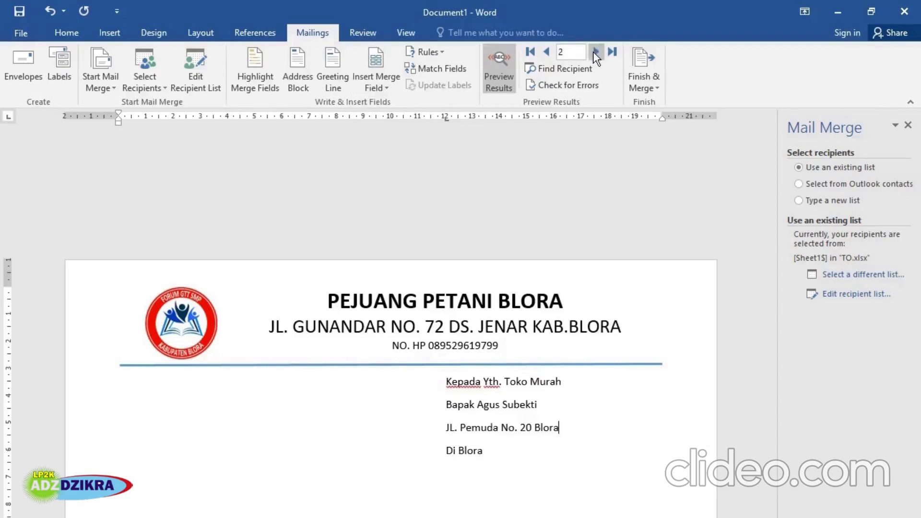
- Step through records 3 and 4, back to 1, then forward to record 4, Toko Colomadu
click(594, 52)
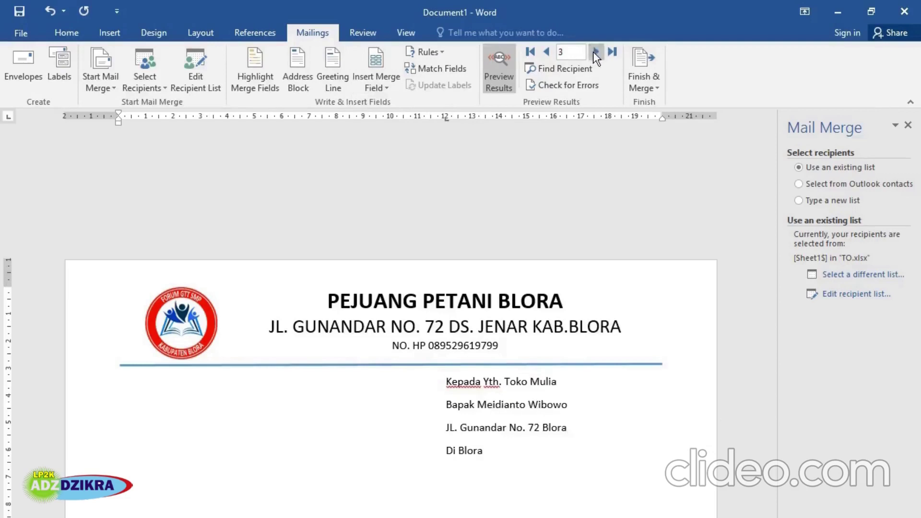
click(595, 52)
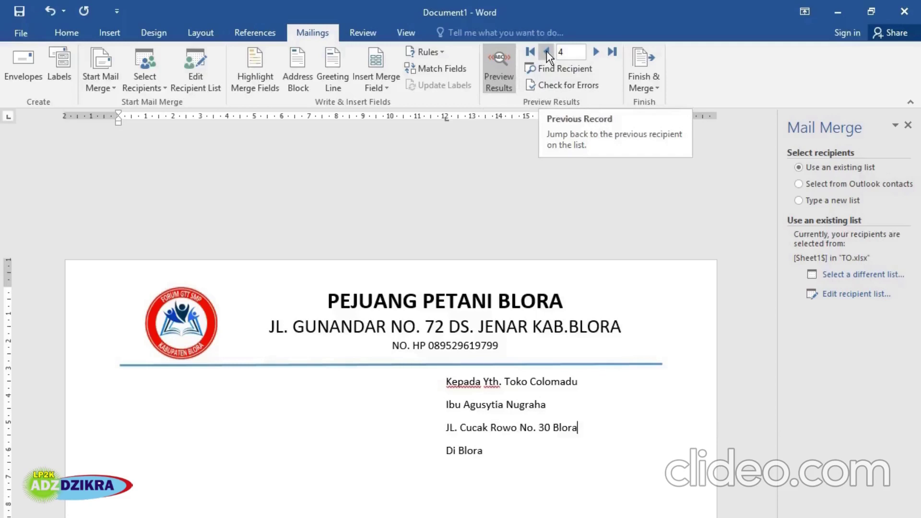
click(546, 51)
click(546, 51)
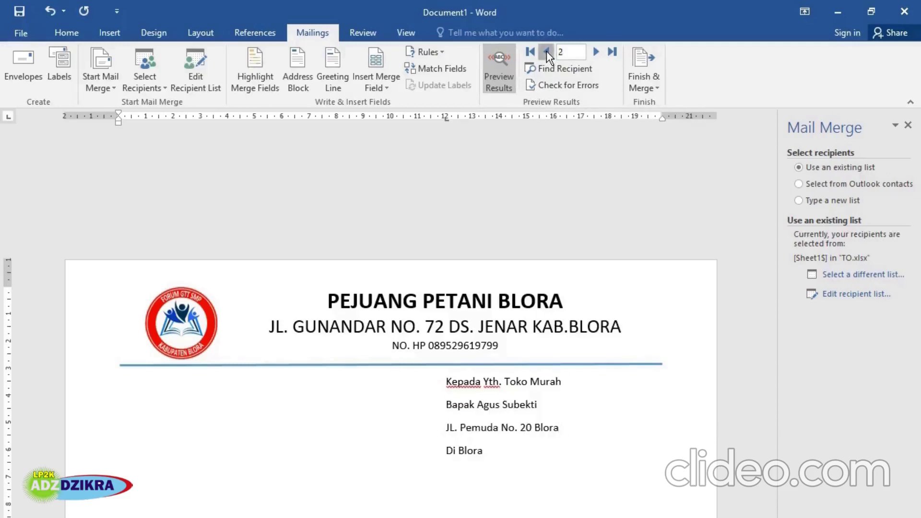
click(546, 51)
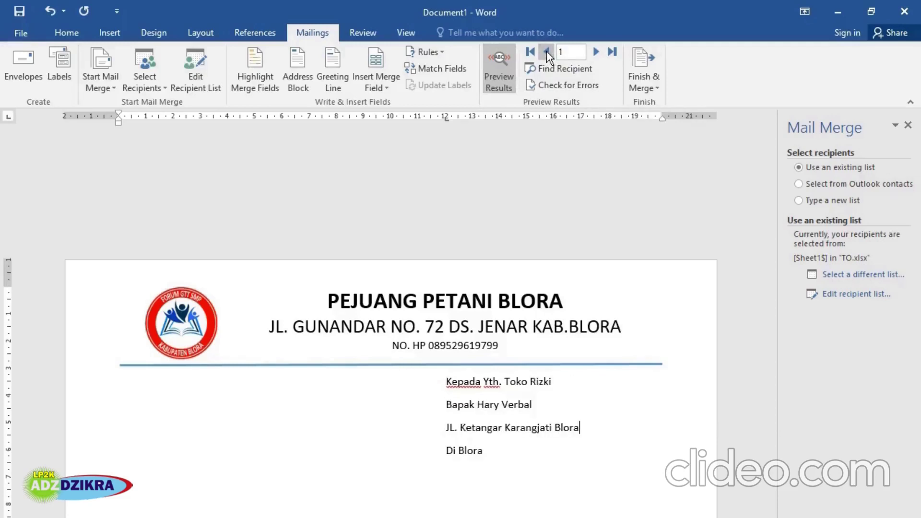
click(599, 52)
click(599, 53)
click(599, 53)
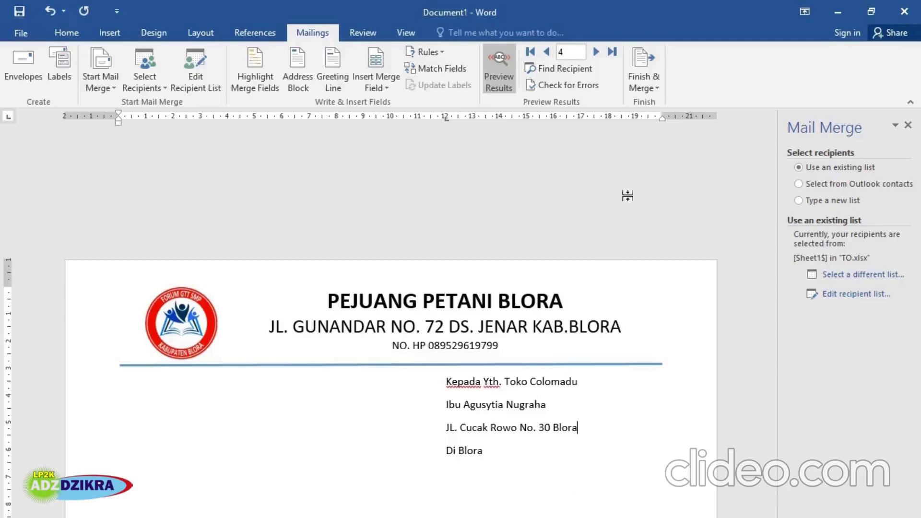
- Merge all records to the printer via Finish & Merge > Print Documents
click(655, 90)
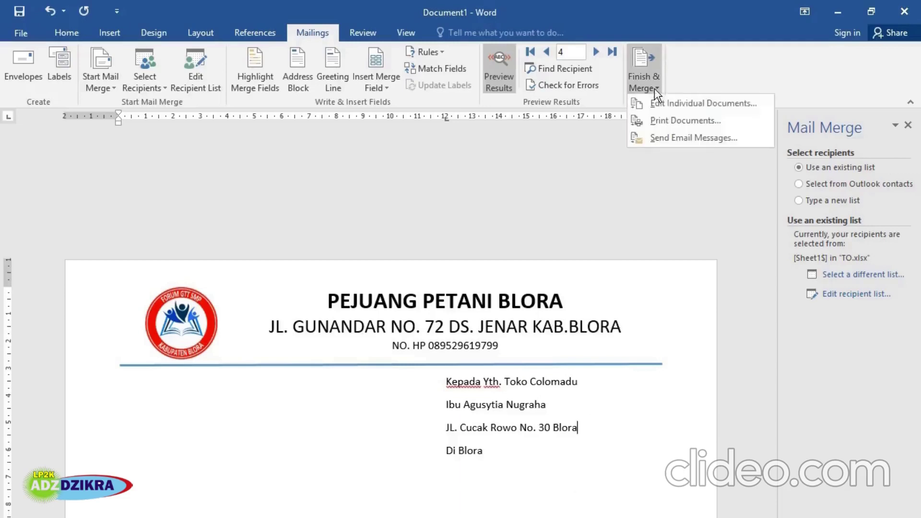
click(674, 120)
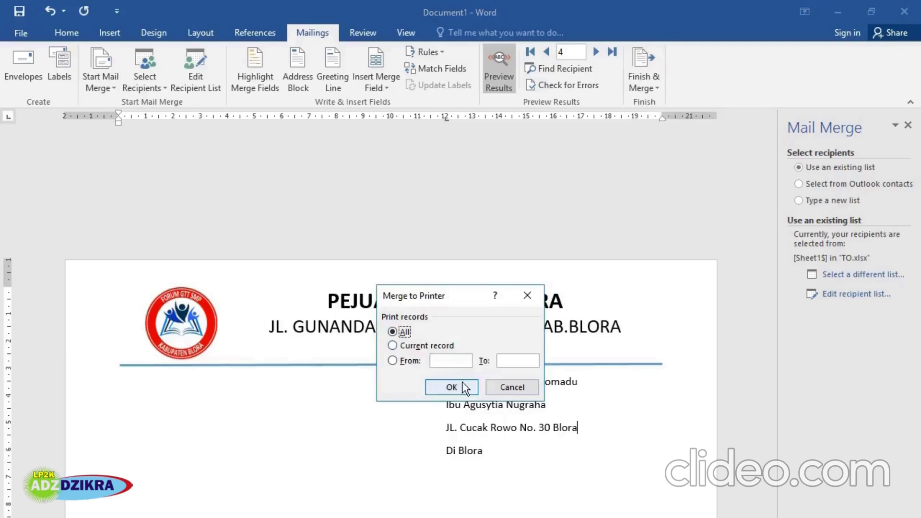
click(490, 390)
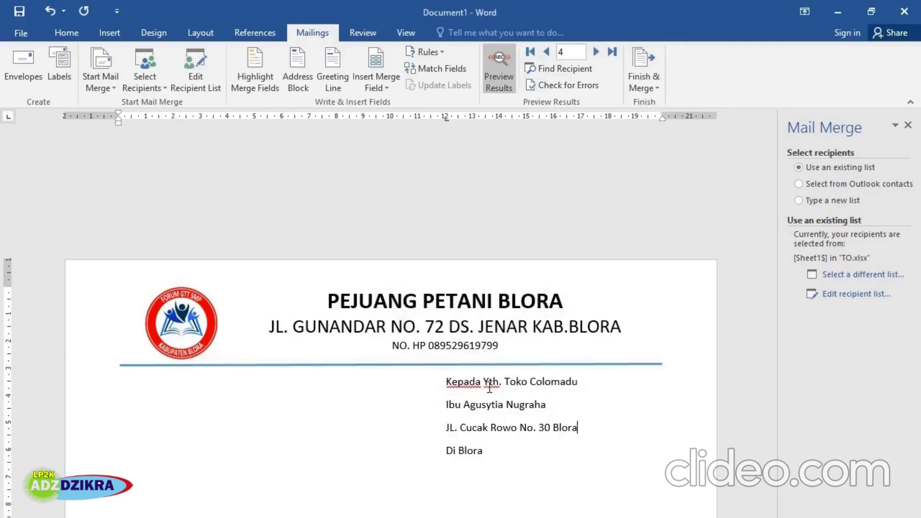